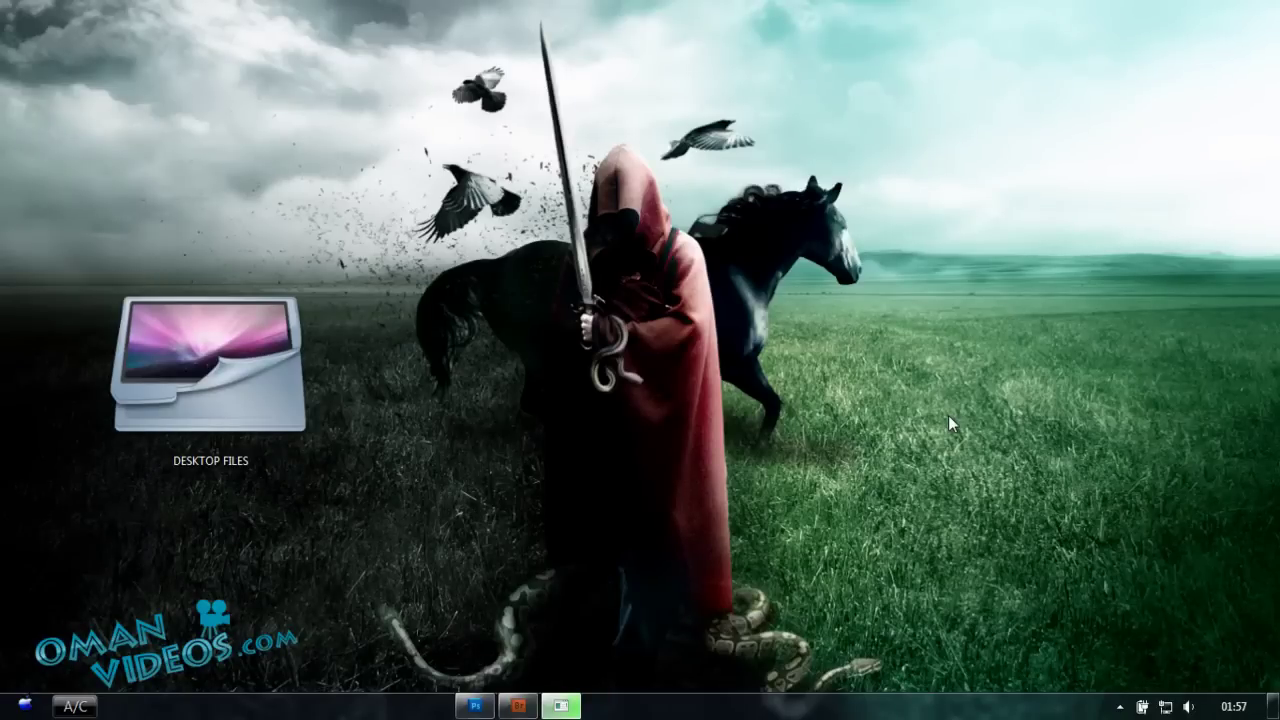
- Switch to Adobe Bridge and open both Red_sky_at_nigh.jpg and Space_Red_.jpg in Photoshop
{"action": "left_click", "coordinate": [520, 706]}
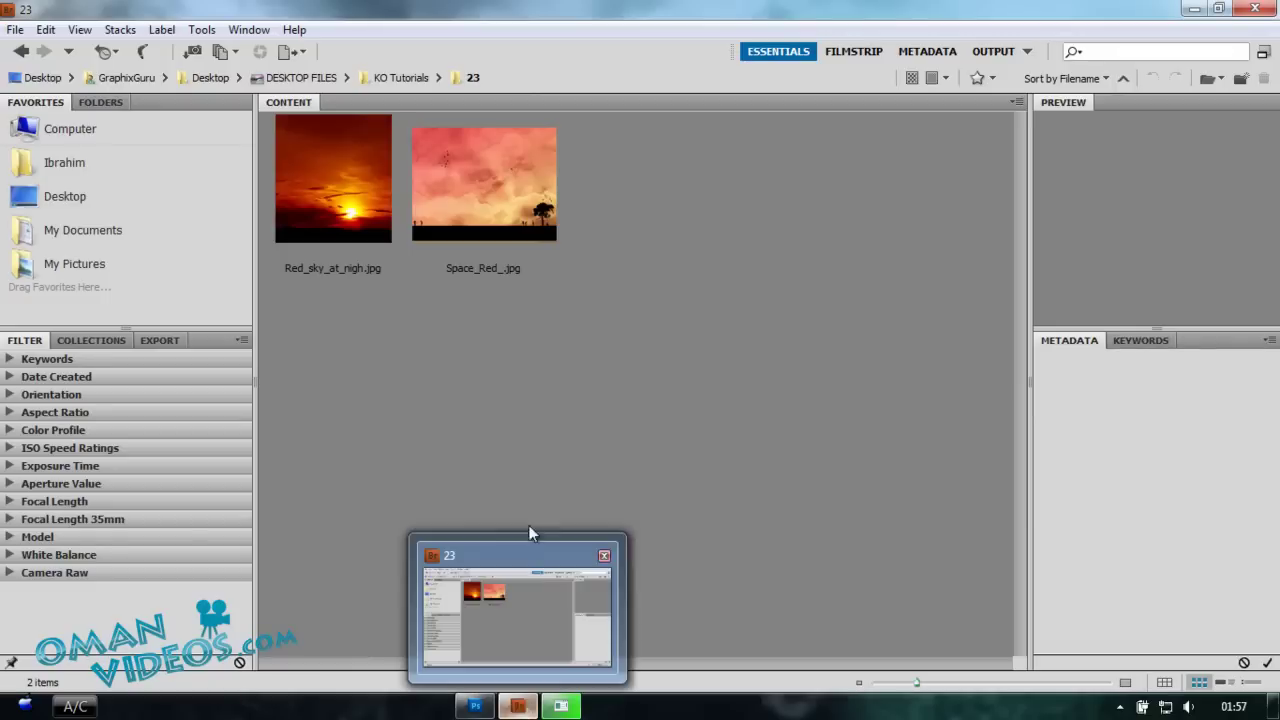
{"action": "left_click", "coordinate": [517, 244]}
{"action": "left_click", "coordinate": [325, 216]}
{"action": "left_click", "coordinate": [455, 222]}
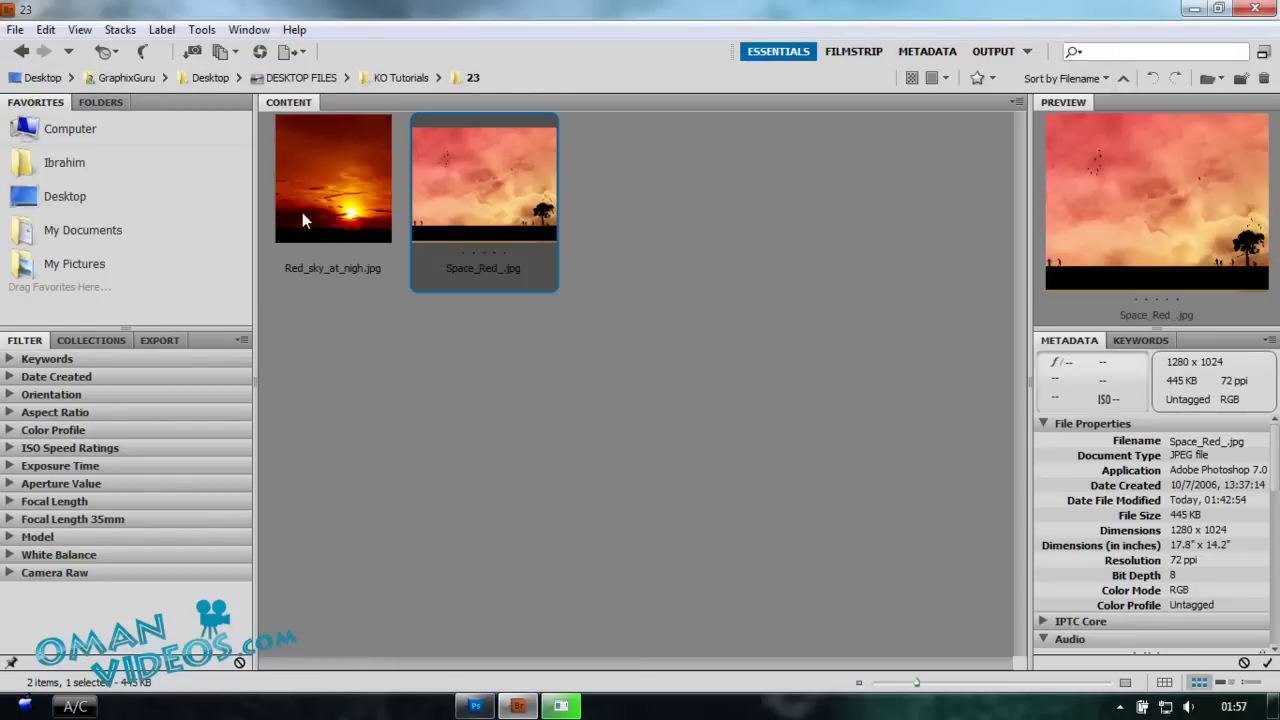
{"action": "left_click", "coordinate": [550, 355]}
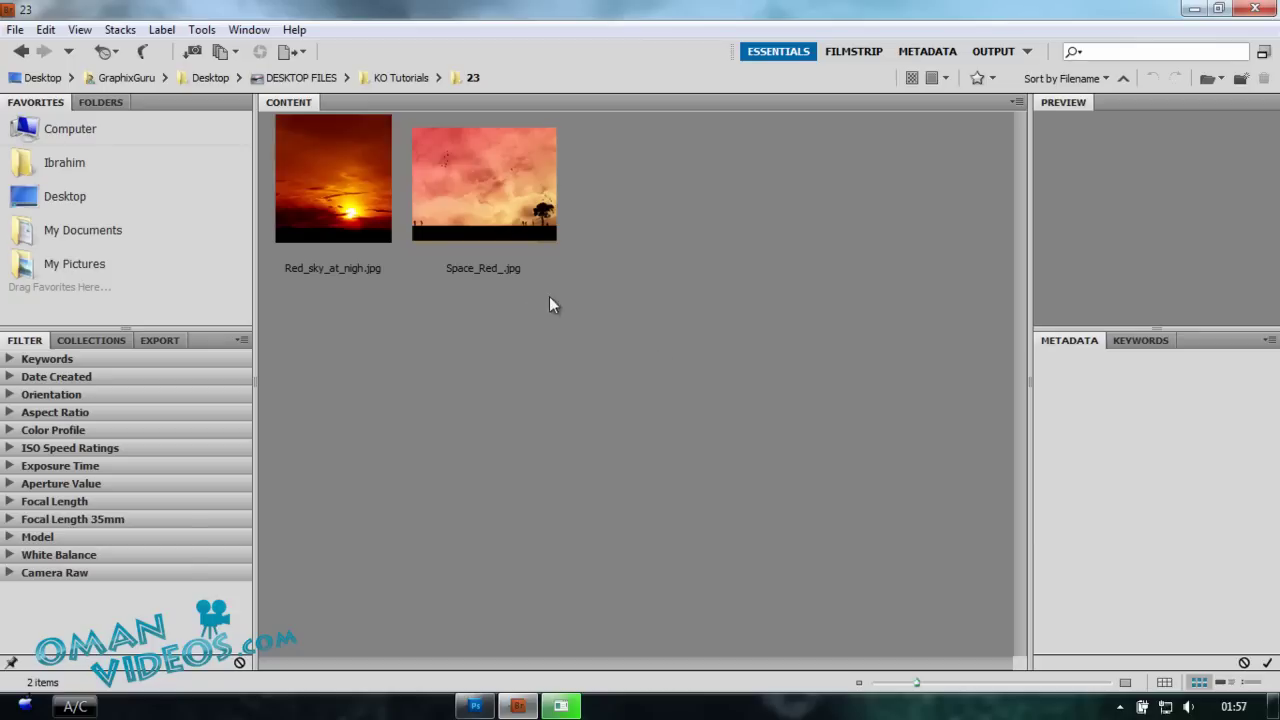
{"action": "left_click_drag", "start_coordinate": [651, 337], "coordinate": [290, 152]}
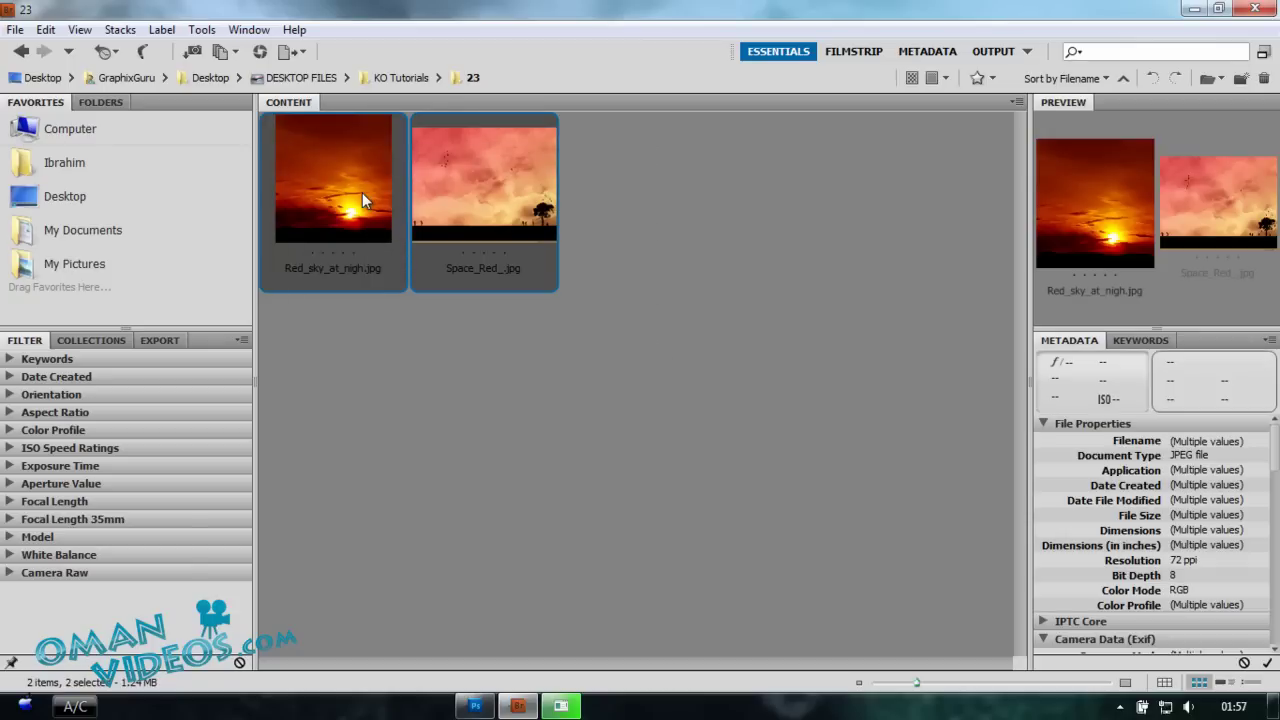
{"action": "left_click_drag", "start_coordinate": [362, 200], "coordinate": [592, 360]}
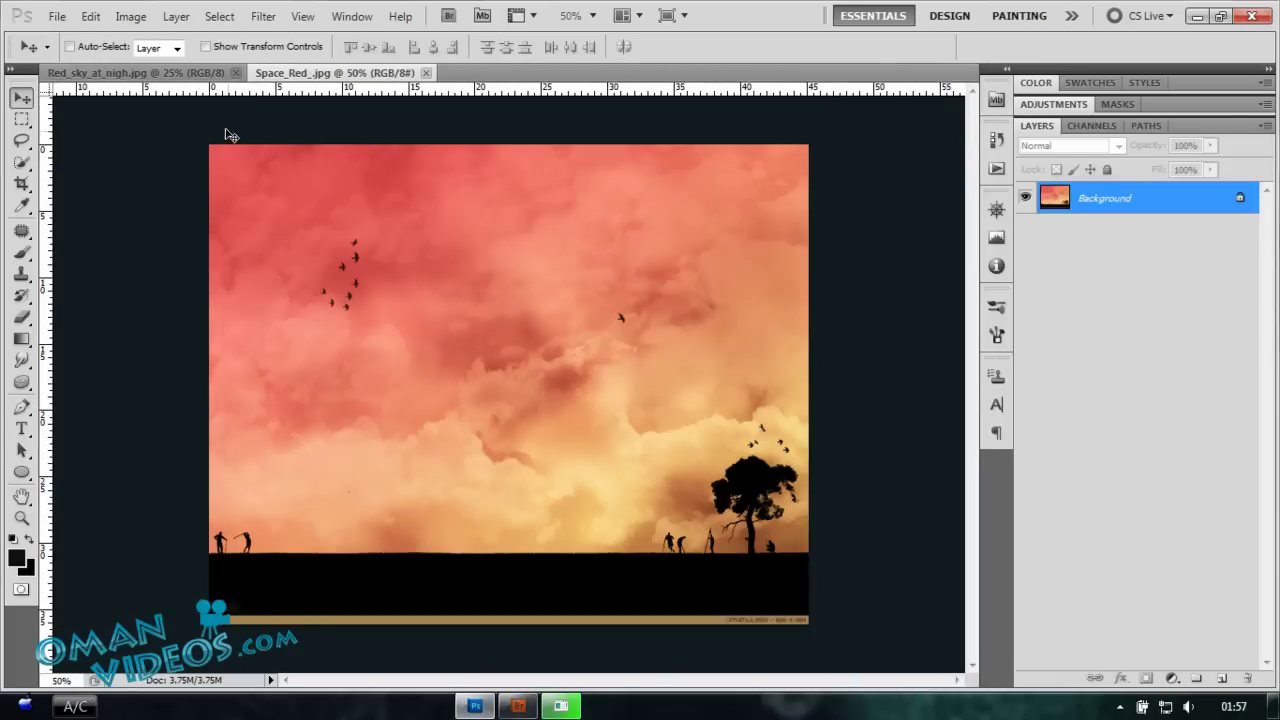
- Duplicate the Background layer of Space_Red_.jpg and set the duplicate's blend mode to Multiply at 100% opacity
{"action": "left_click", "coordinate": [182, 76]}
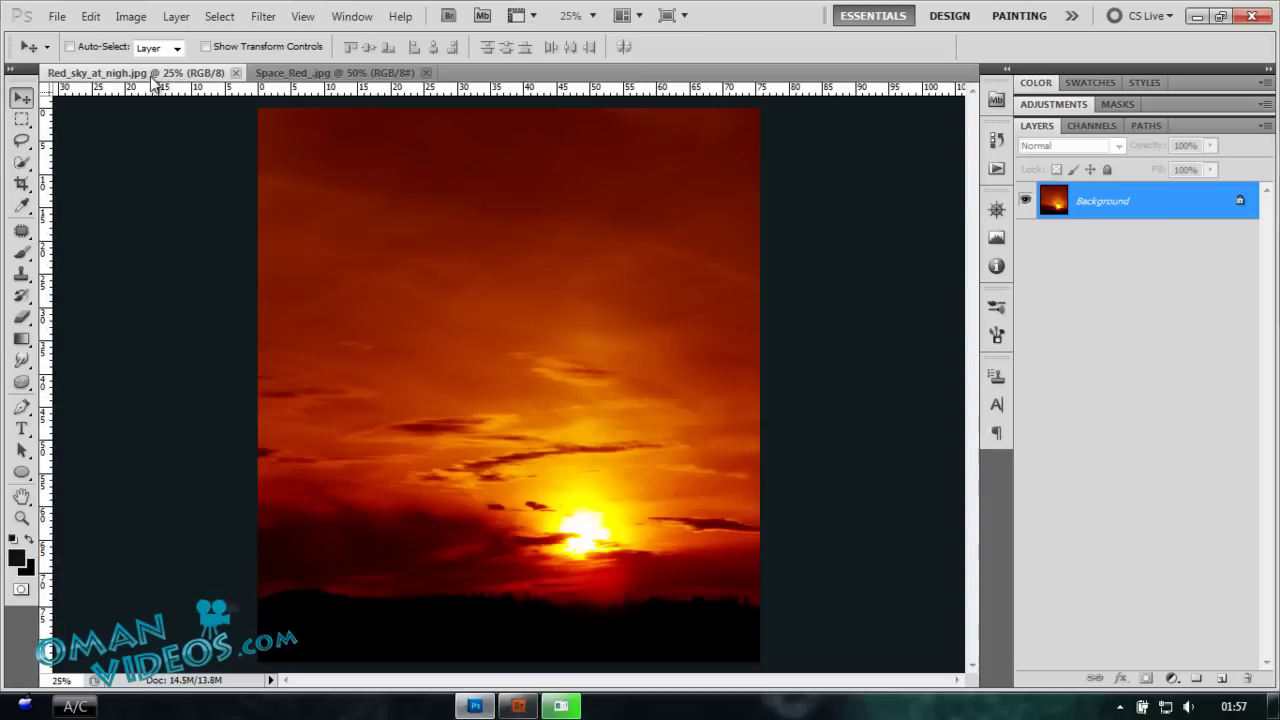
{"action": "left_click", "coordinate": [331, 74]}
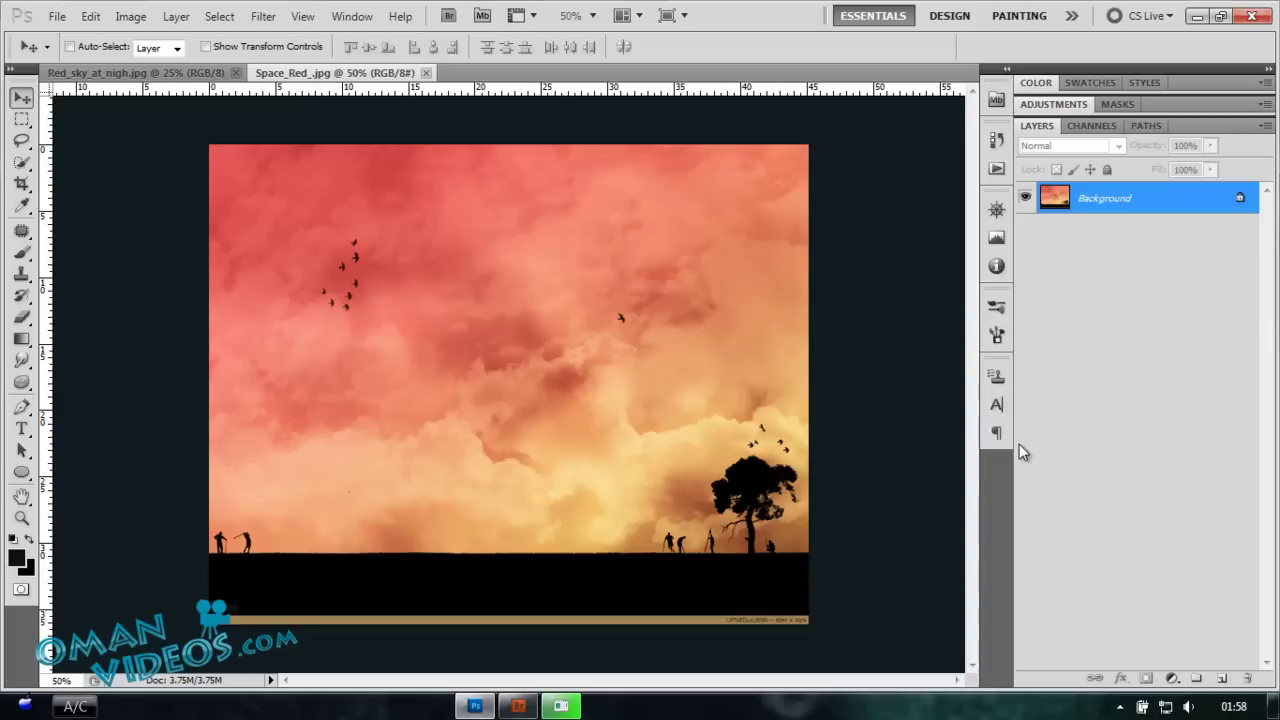
{"action": "key", "text": "ctrl+j"}
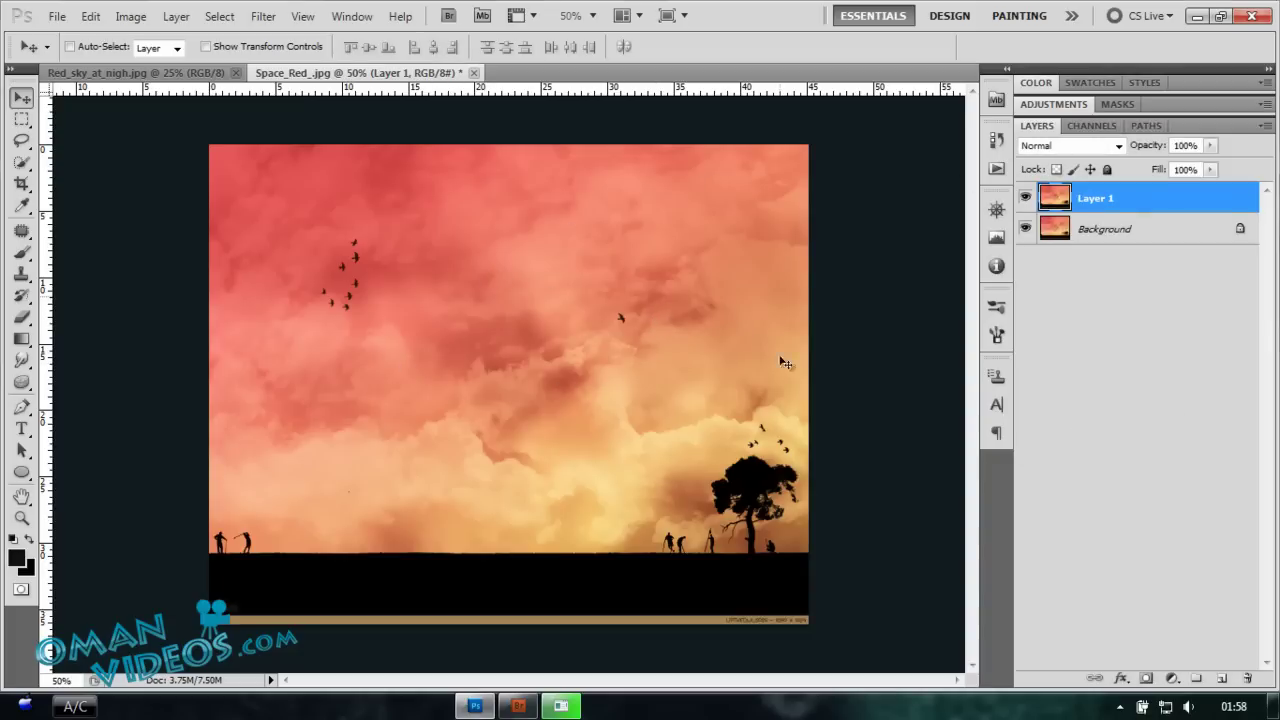
{"action": "left_click", "coordinate": [1057, 148]}
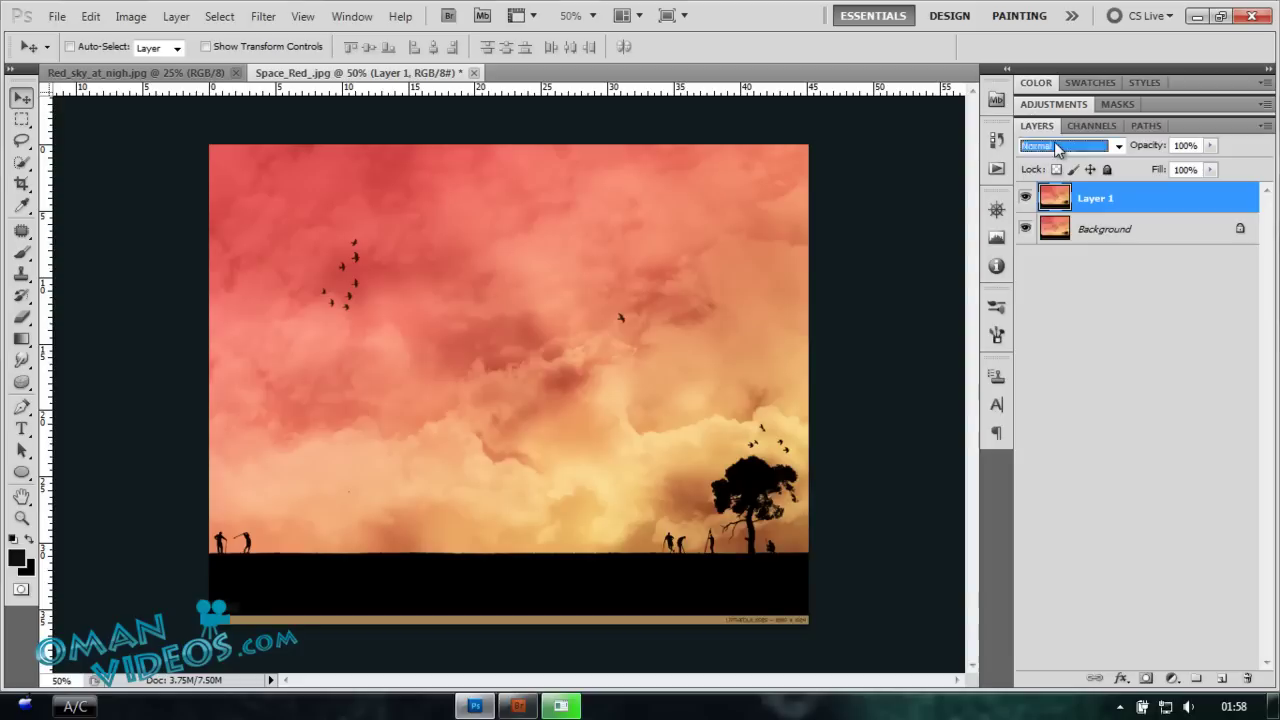
{"action": "left_click", "coordinate": [1057, 148]}
{"action": "left_click", "coordinate": [1058, 217]}
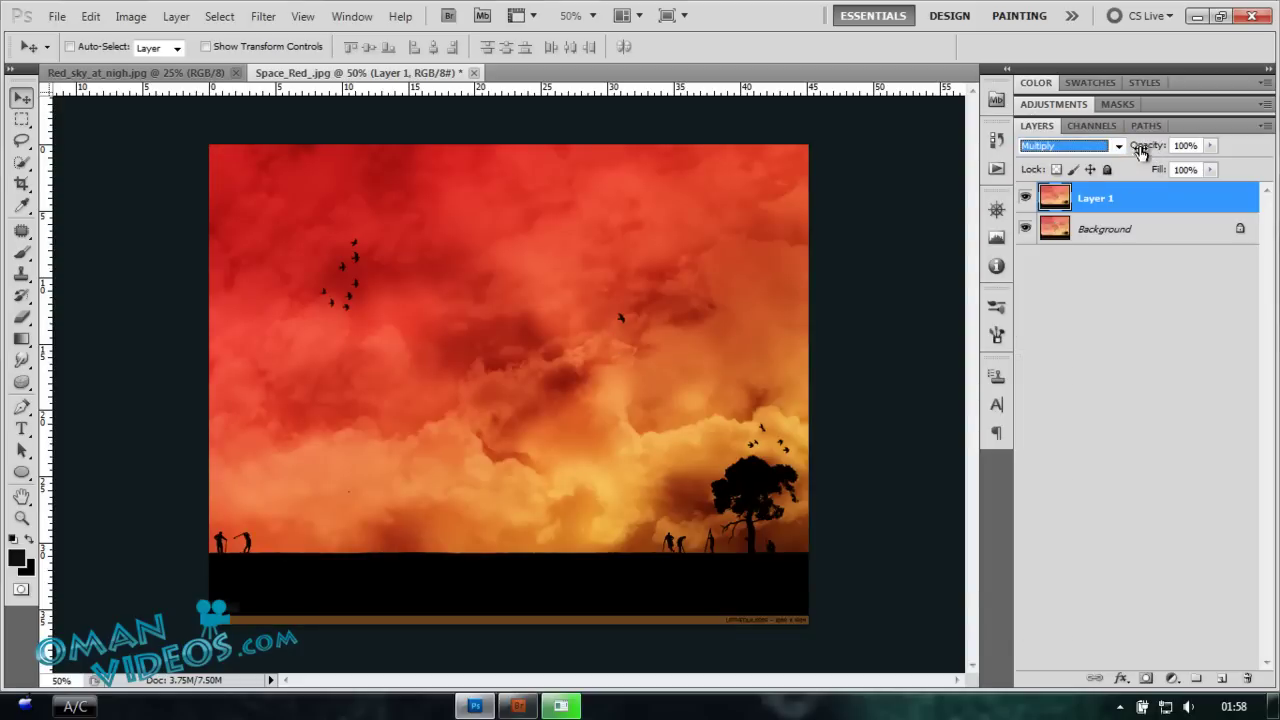
{"action": "left_click_drag", "start_coordinate": [1140, 157], "coordinate": [1222, 162]}
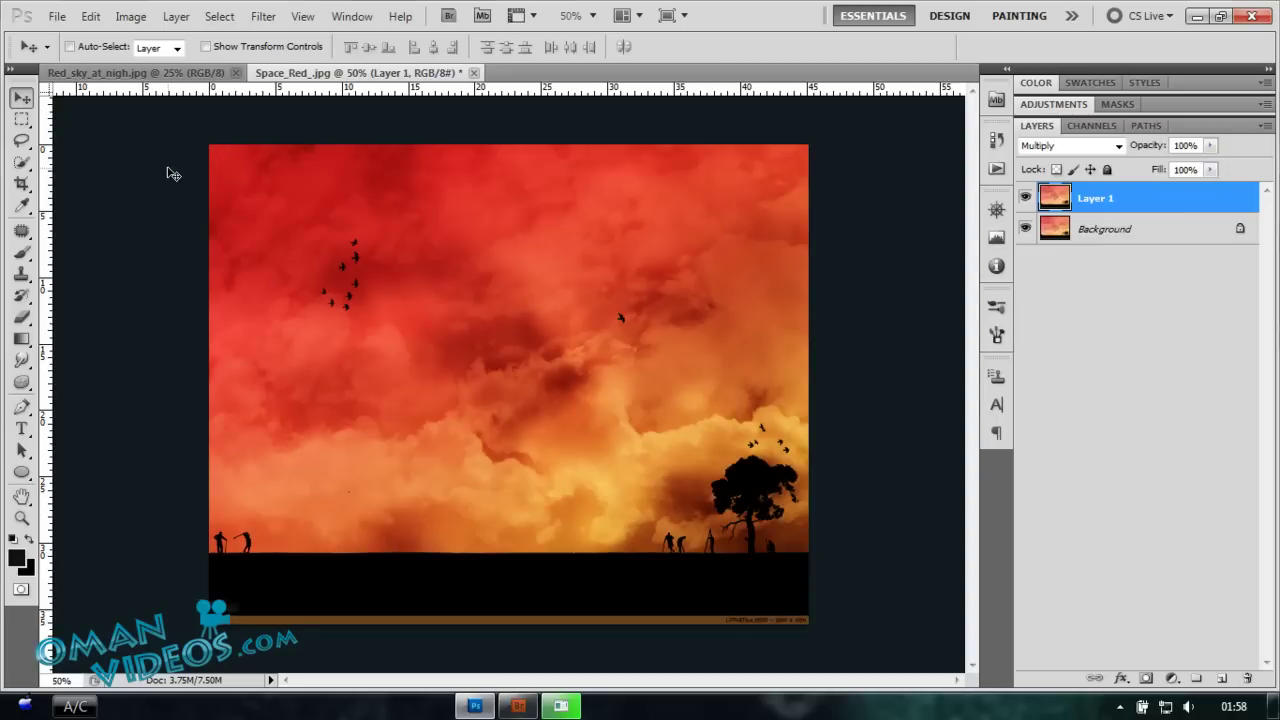
- Crop the image to remove the brown credit strip along its lower edge
{"action": "key", "text": "c"}
{"action": "left_click_drag", "start_coordinate": [171, 127], "coordinate": [949, 609]}
{"action": "key", "text": "Return"}
{"action": "key", "text": "v"}
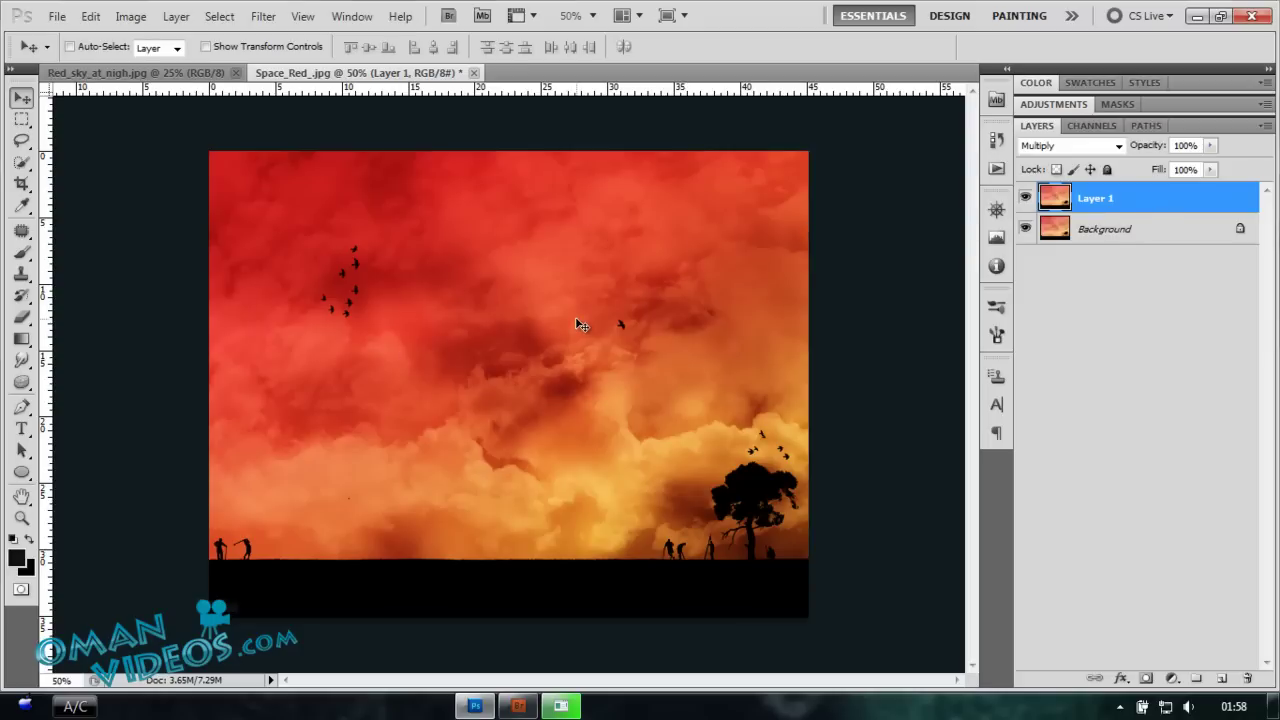
- Duplicate the Multiply layer once more to deepen the sky colours, and check the result
{"action": "key", "text": "ctrl+j"}
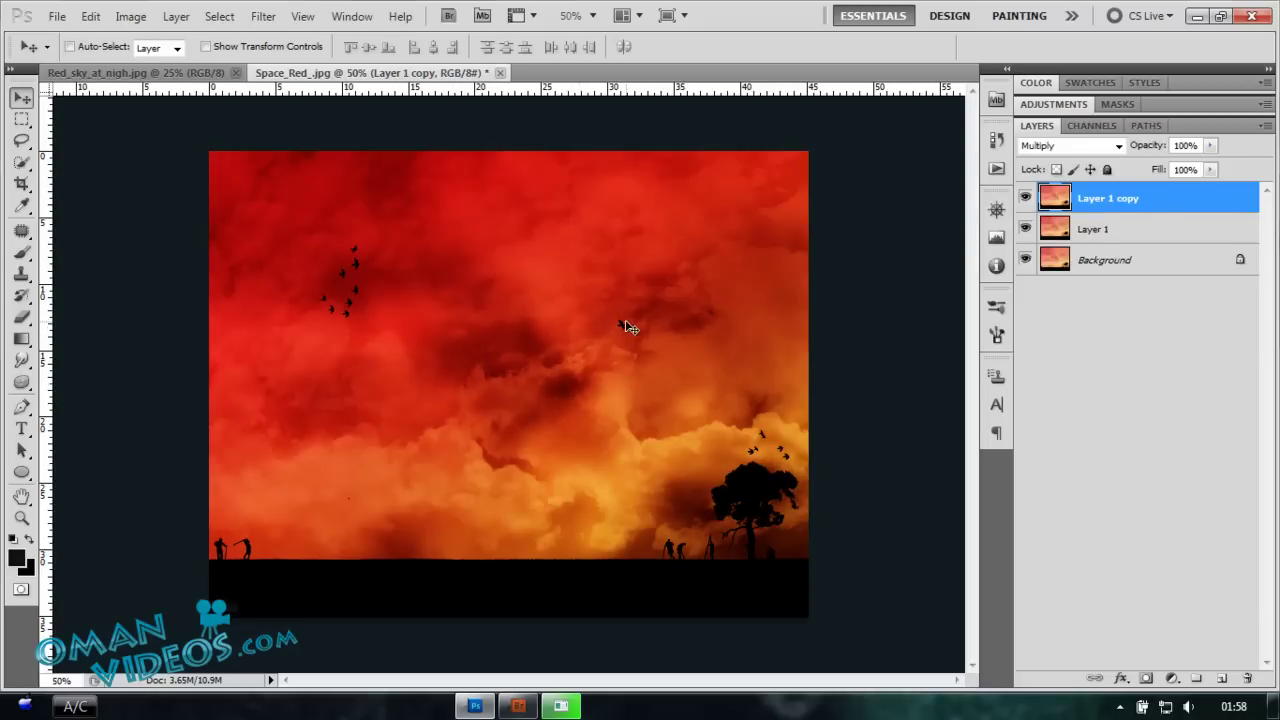
{"action": "left_click", "coordinate": [290, 532], "text": "ctrl"}
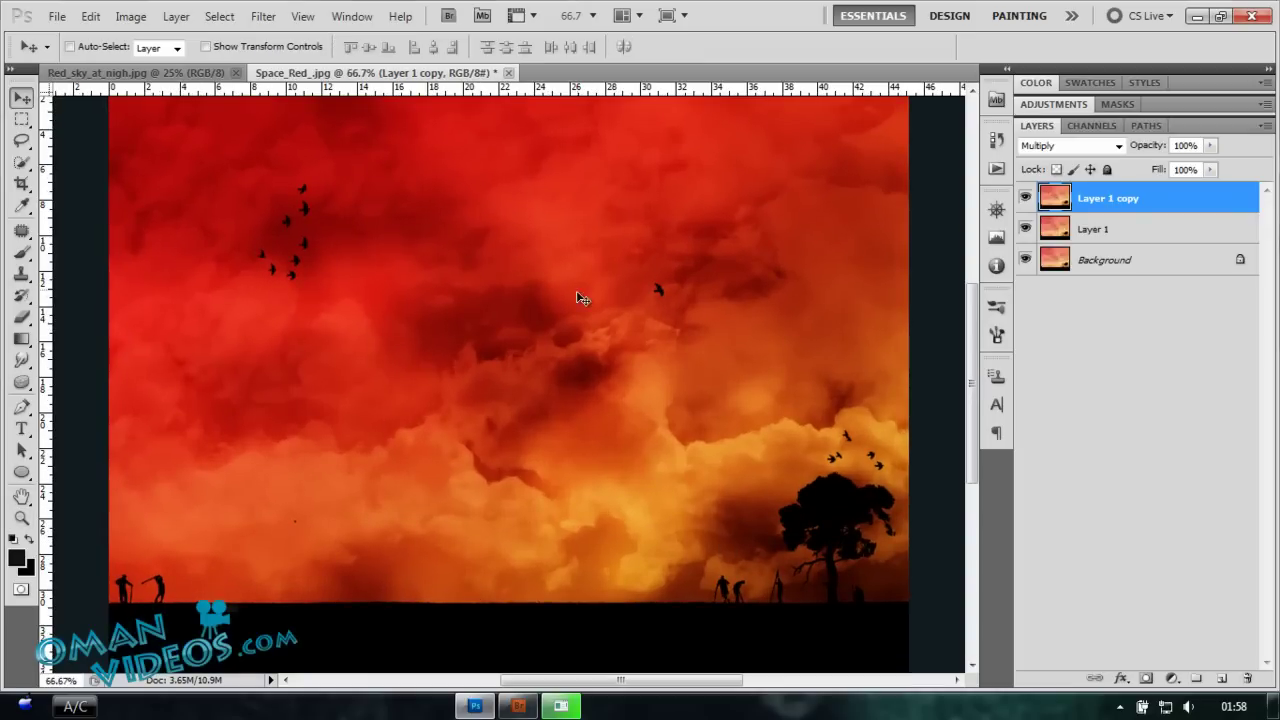
{"action": "scroll", "coordinate": [580, 290], "scroll_direction": "up", "scroll_amount": 2}
{"action": "key", "text": "ctrl+minus"}
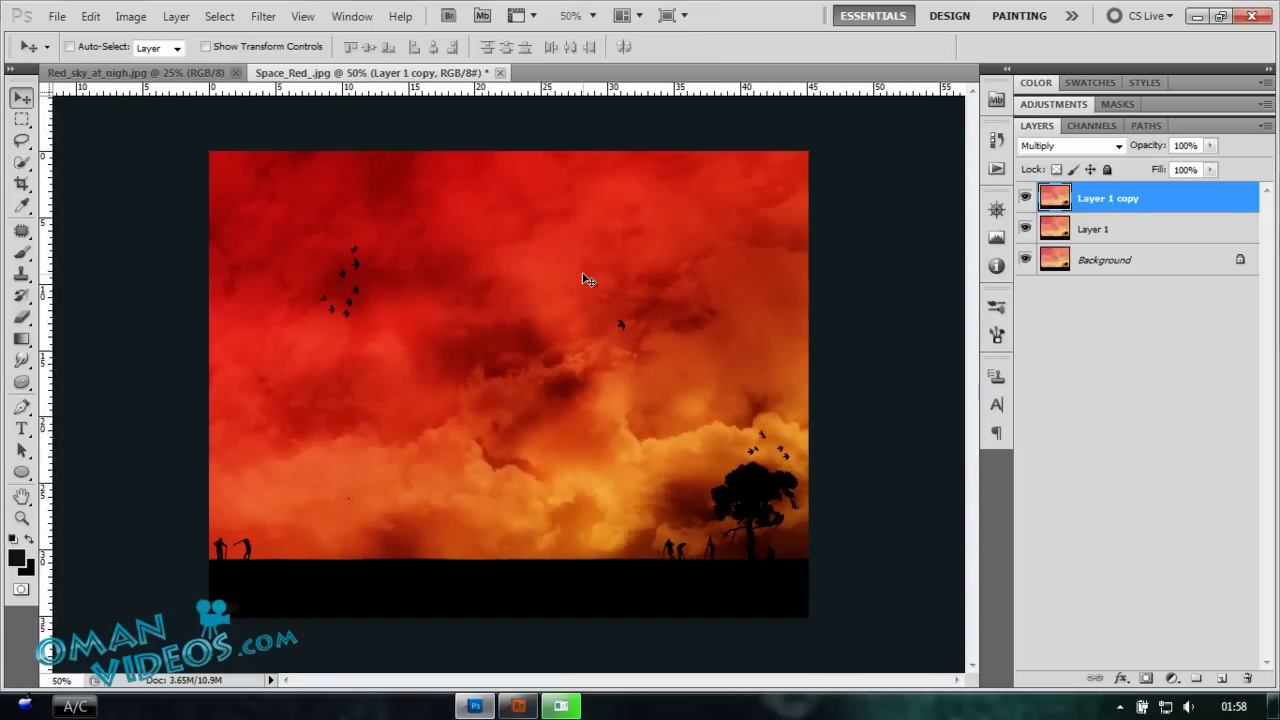
- In Red_sky_at_nigh.jpg, make a freehand Lasso selection around the sun and surrounding clouds with a 50 px feather
{"action": "left_click", "coordinate": [179, 73]}
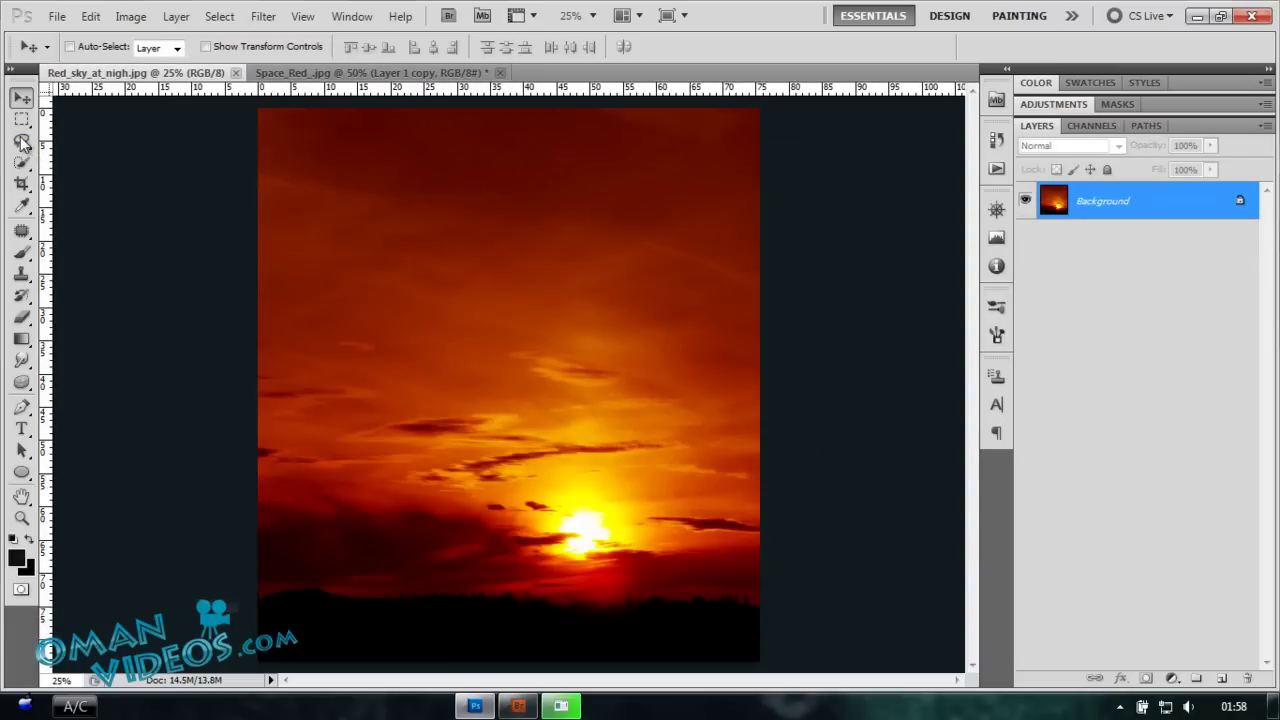
{"action": "left_click_drag", "start_coordinate": [21, 140], "coordinate": [76, 143]}
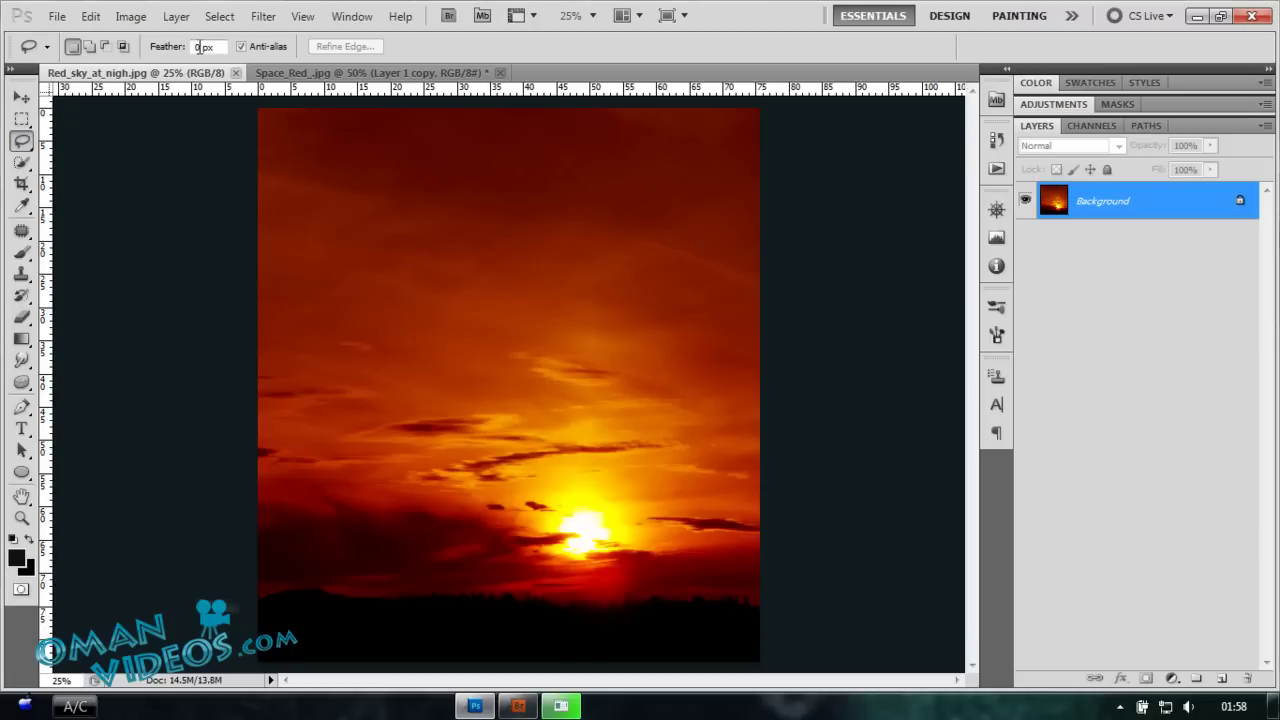
{"action": "left_click_drag", "start_coordinate": [172, 50], "coordinate": [220, 53]}
{"action": "mouse_move", "coordinate": [652, 328]}
{"action": "left_mouse_down"}
{"action": "mouse_move", "coordinate": [618, 278]}
{"action": "mouse_move", "coordinate": [571, 250]}
{"action": "mouse_move", "coordinate": [492, 238]}
{"action": "mouse_move", "coordinate": [365, 309]}
{"action": "mouse_move", "coordinate": [335, 438]}
{"action": "mouse_move", "coordinate": [346, 556]}
{"action": "mouse_move", "coordinate": [378, 603]}
{"action": "mouse_move", "coordinate": [518, 626]}
{"action": "mouse_move", "coordinate": [695, 624]}
{"action": "mouse_move", "coordinate": [751, 568]}
{"action": "mouse_move", "coordinate": [723, 416]}
{"action": "mouse_move", "coordinate": [668, 305]}
{"action": "mouse_move", "coordinate": [545, 268]}
{"action": "left_mouse_up"}
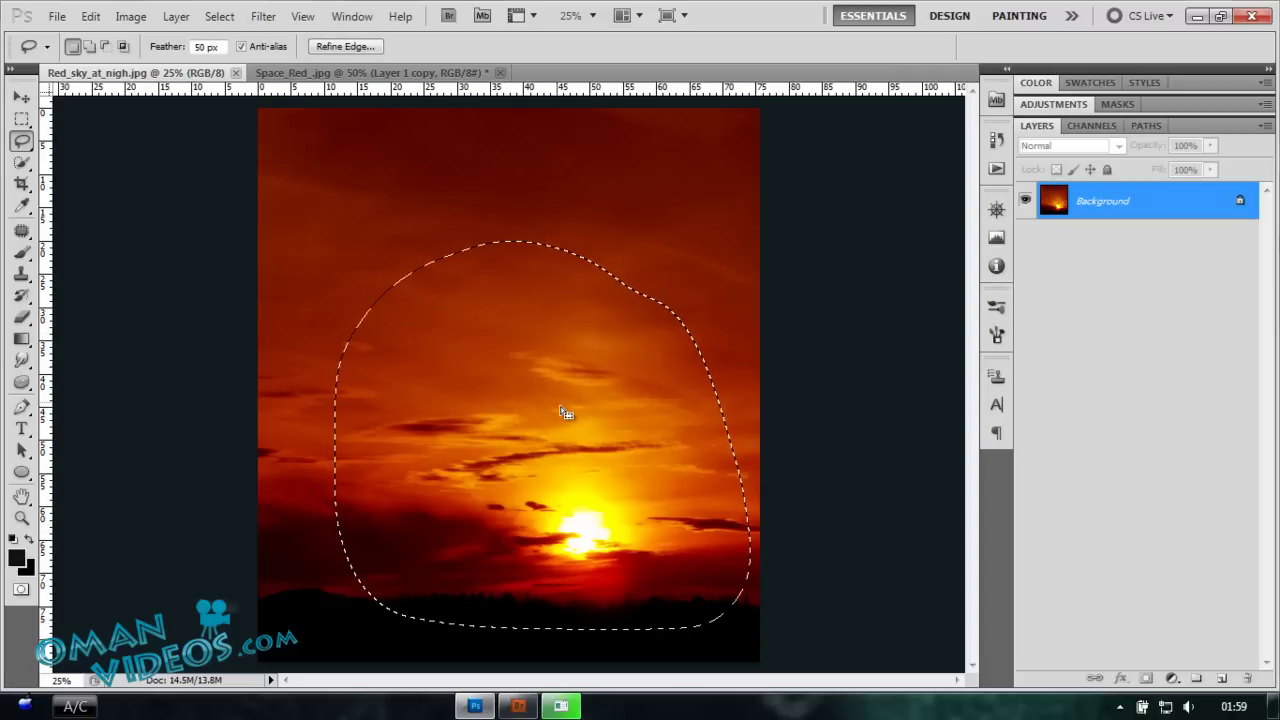
{"action": "mouse_move", "coordinate": [566, 413]}
{"action": "left_mouse_down"}
{"action": "mouse_move", "coordinate": [563, 423]}
{"action": "mouse_move", "coordinate": [549, 194]}
{"action": "mouse_move", "coordinate": [560, 430]}
{"action": "mouse_move", "coordinate": [533, 431]}
{"action": "mouse_move", "coordinate": [474, 294]}
{"action": "mouse_move", "coordinate": [531, 426]}
{"action": "left_mouse_up"}
- Copy the selected sunset area to its own layer and bring that layer into the Space_Red_.jpg document
{"action": "key", "text": "ctrl+shift+alt+n"}
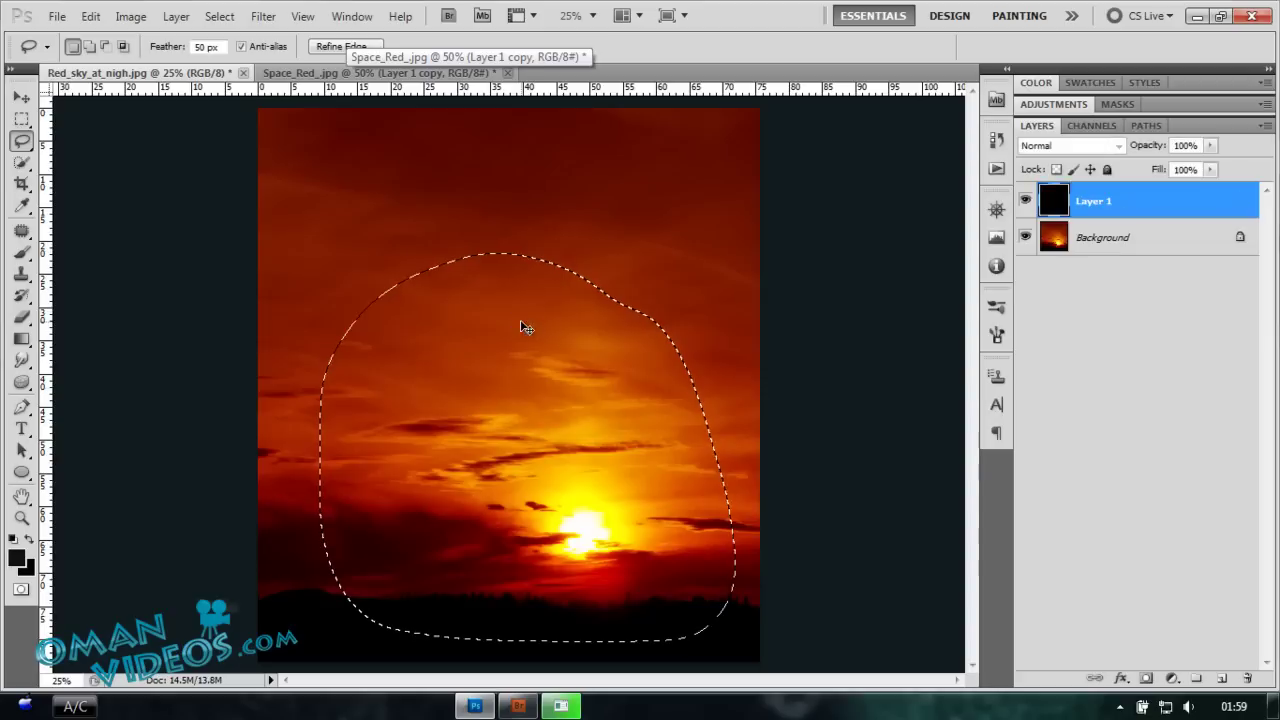
{"action": "key", "text": "v"}
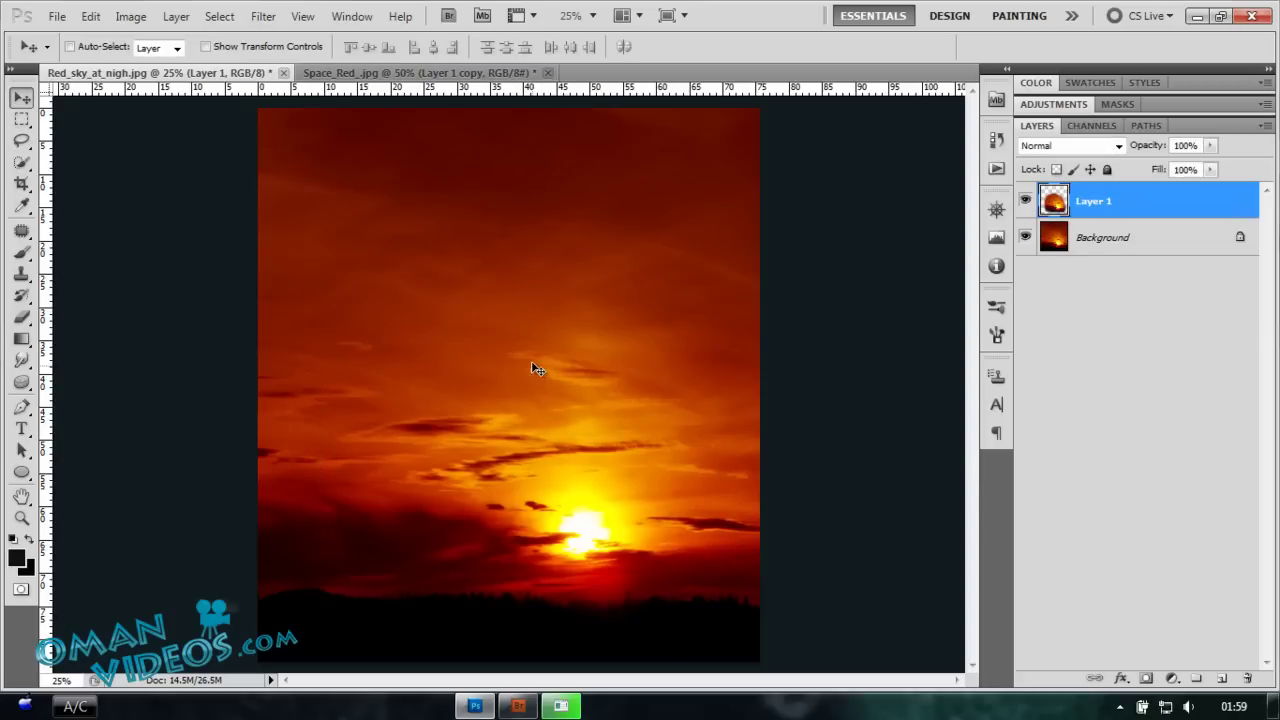
{"action": "left_click_drag", "start_coordinate": [537, 369], "coordinate": [541, 414]}
{"action": "key", "text": "ctrl+minus"}
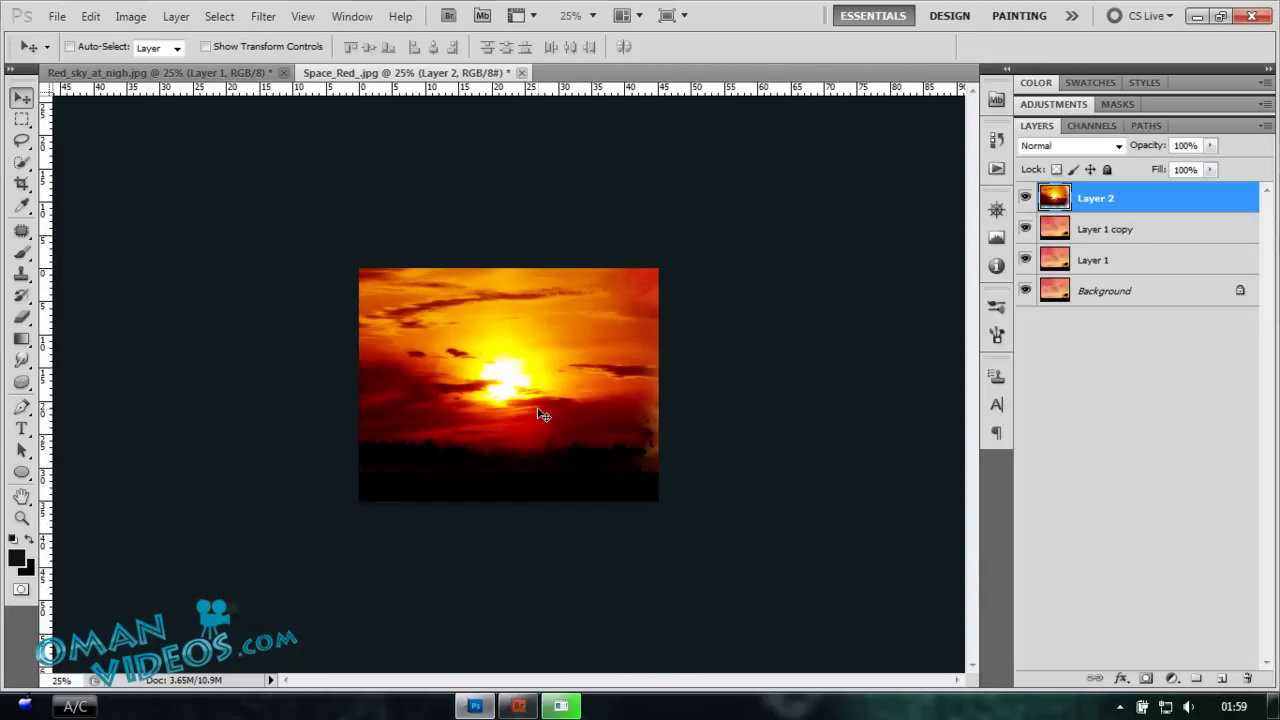
- Scale the sunset layer to 45.83% and place it so its dark ground meets the horizon, at about X 523.5 and Y 565.5 px
{"action": "key", "text": "ctrl+t"}
{"action": "left_click_drag", "start_coordinate": [666, 509], "coordinate": [543, 390]}
{"action": "left_click_drag", "start_coordinate": [490, 357], "coordinate": [549, 493]}
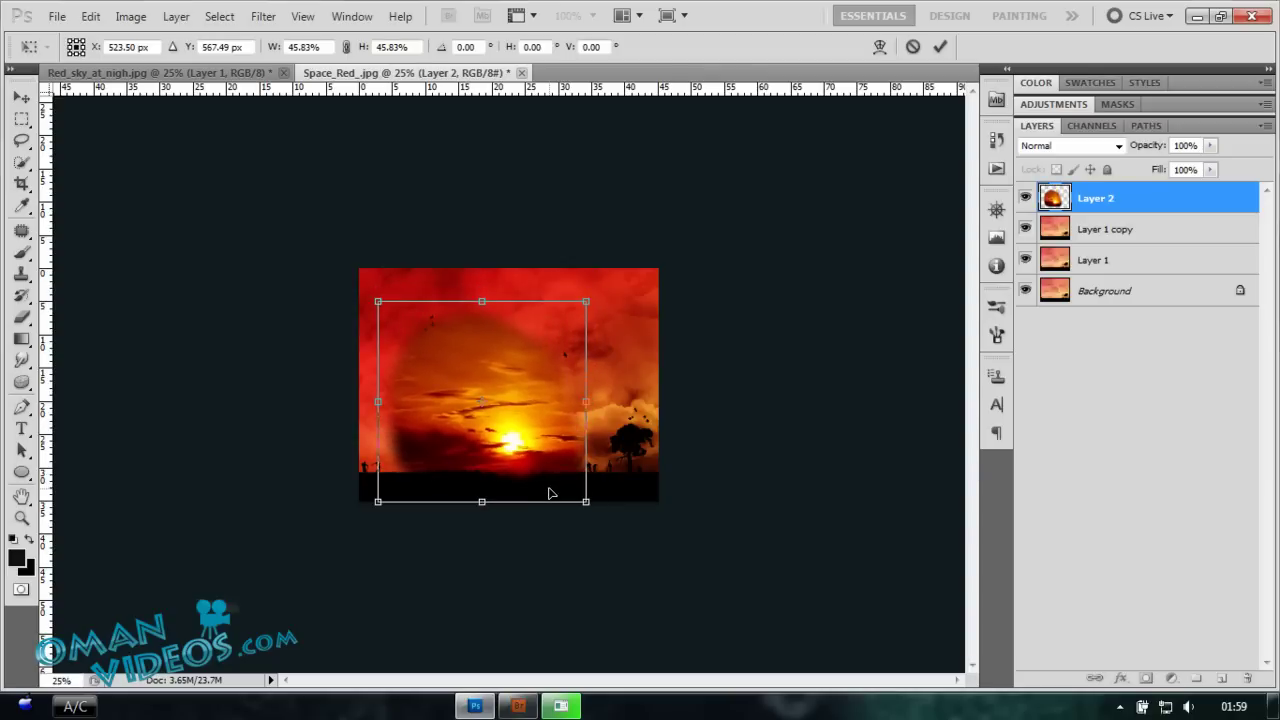
{"action": "key", "text": "ctrl+plus"}
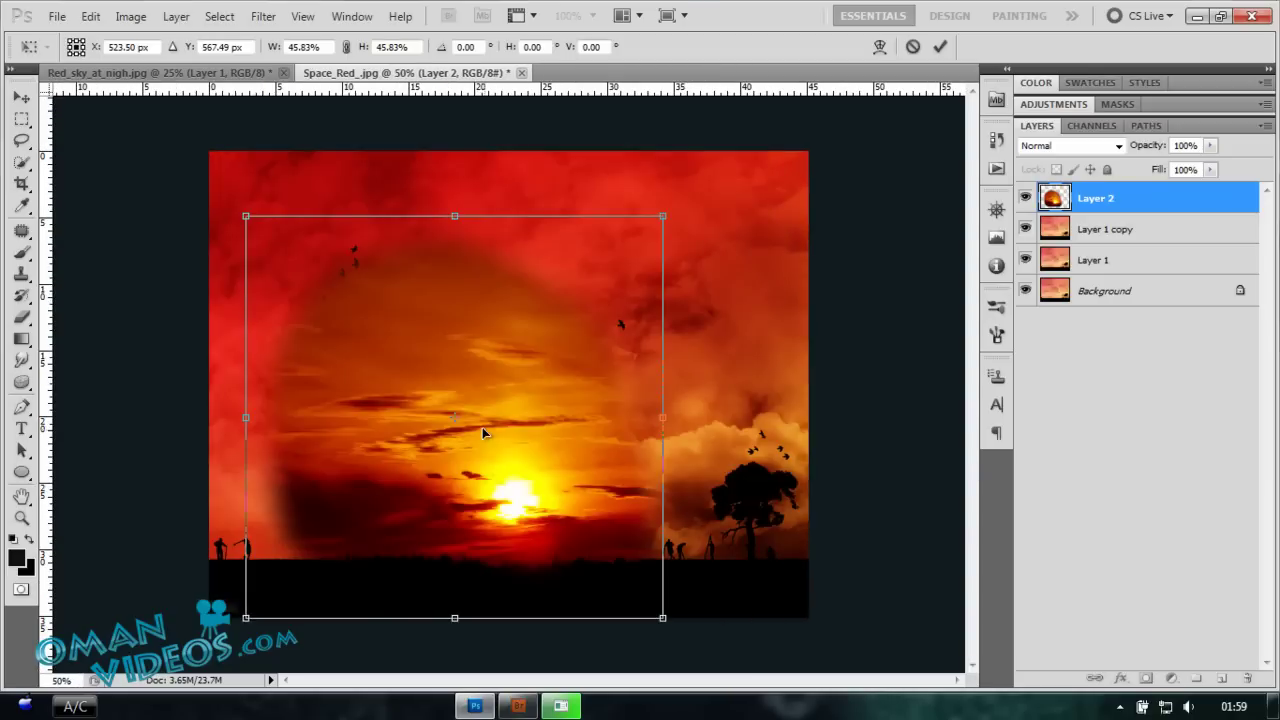
{"action": "left_click_drag", "start_coordinate": [474, 426], "coordinate": [474, 425]}
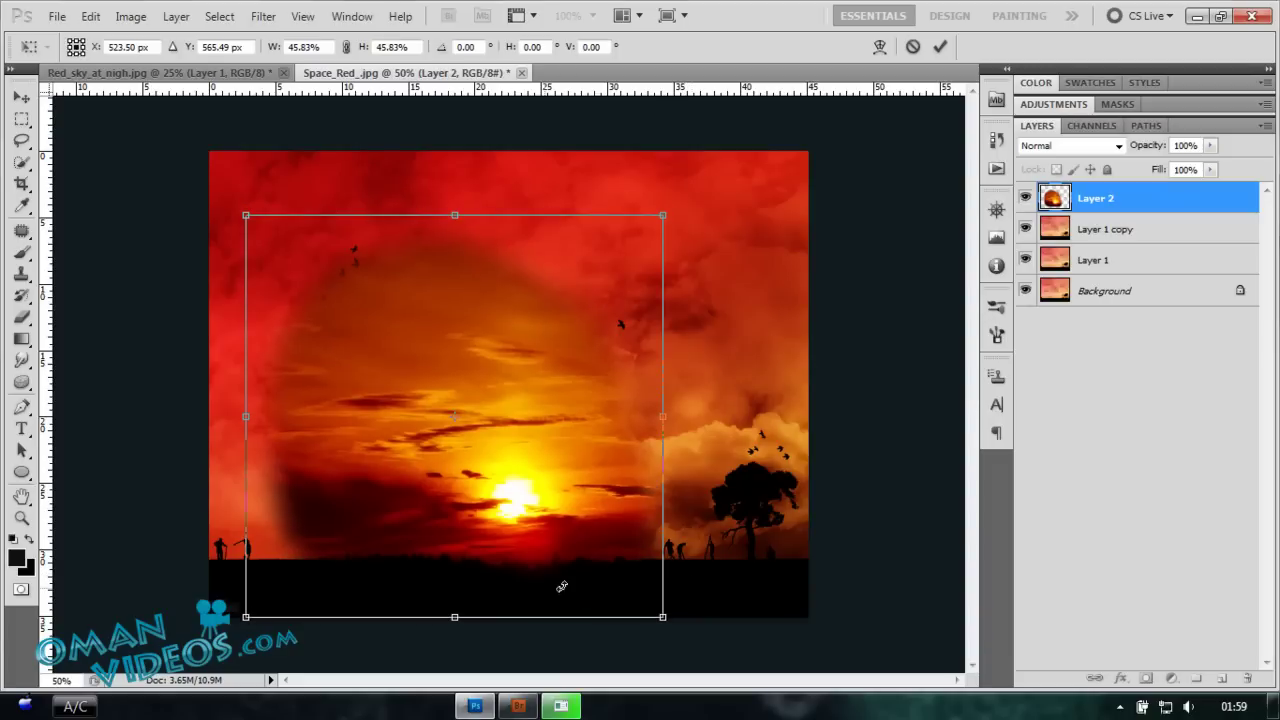
- Try nudging the sunset layer 30 px upward, and move it back down by the same amount
{"action": "key", "text": "shift+Up"}
{"action": "key", "text": "shift+Up"}
{"action": "key", "text": "shift+Up"}
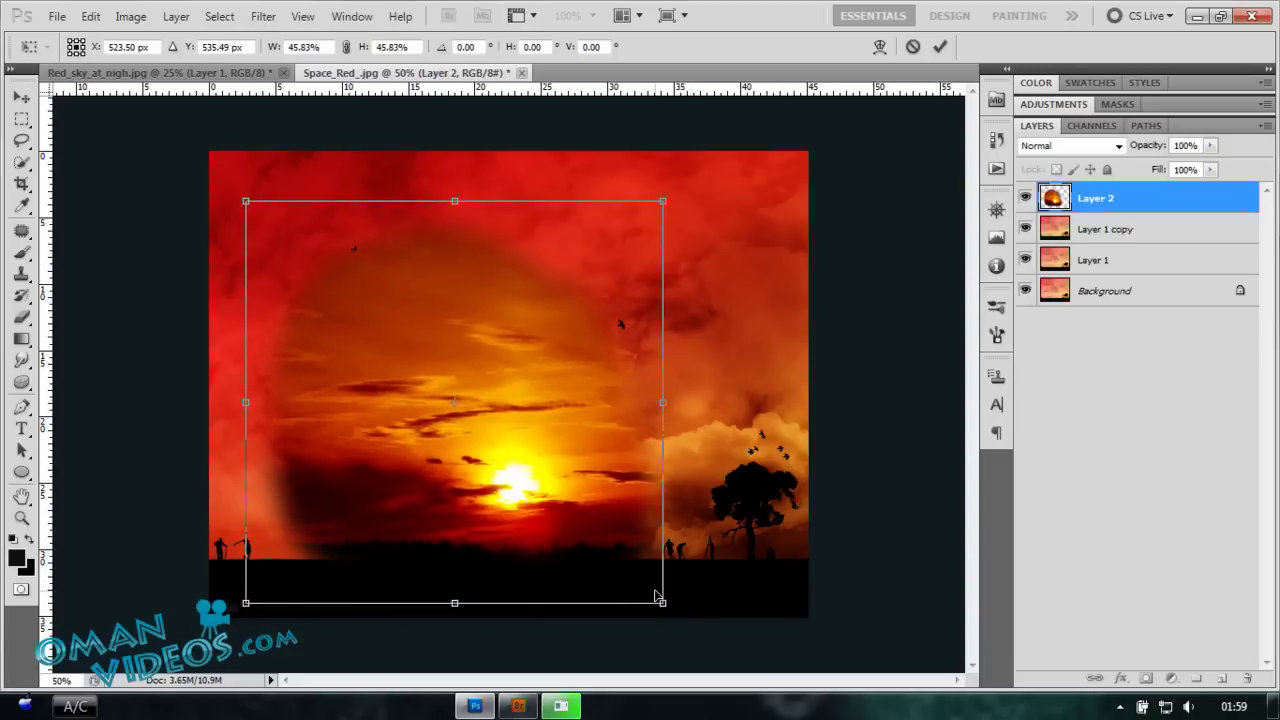
{"action": "key", "text": "shift+Down"}
{"action": "key", "text": "shift+Down"}
{"action": "key", "text": "shift+Down"}
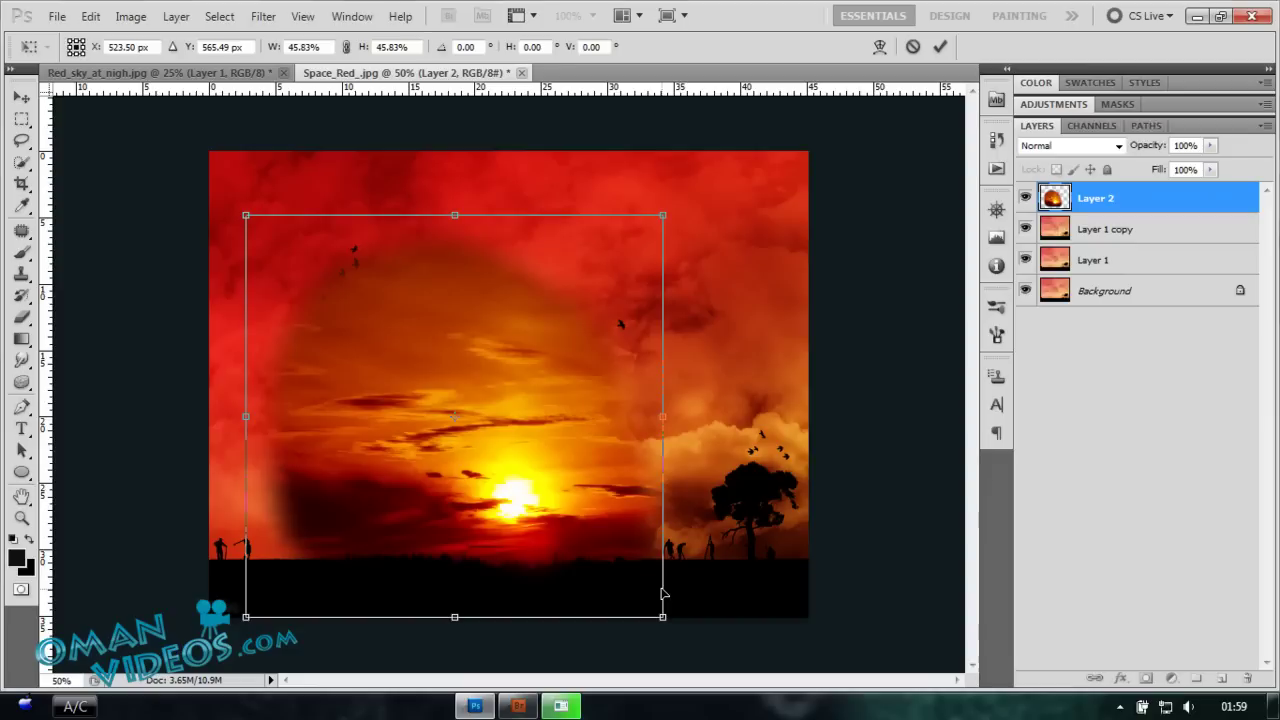
- Apply the transform and add a layer mask to the sunset layer
{"action": "key", "text": "Return"}
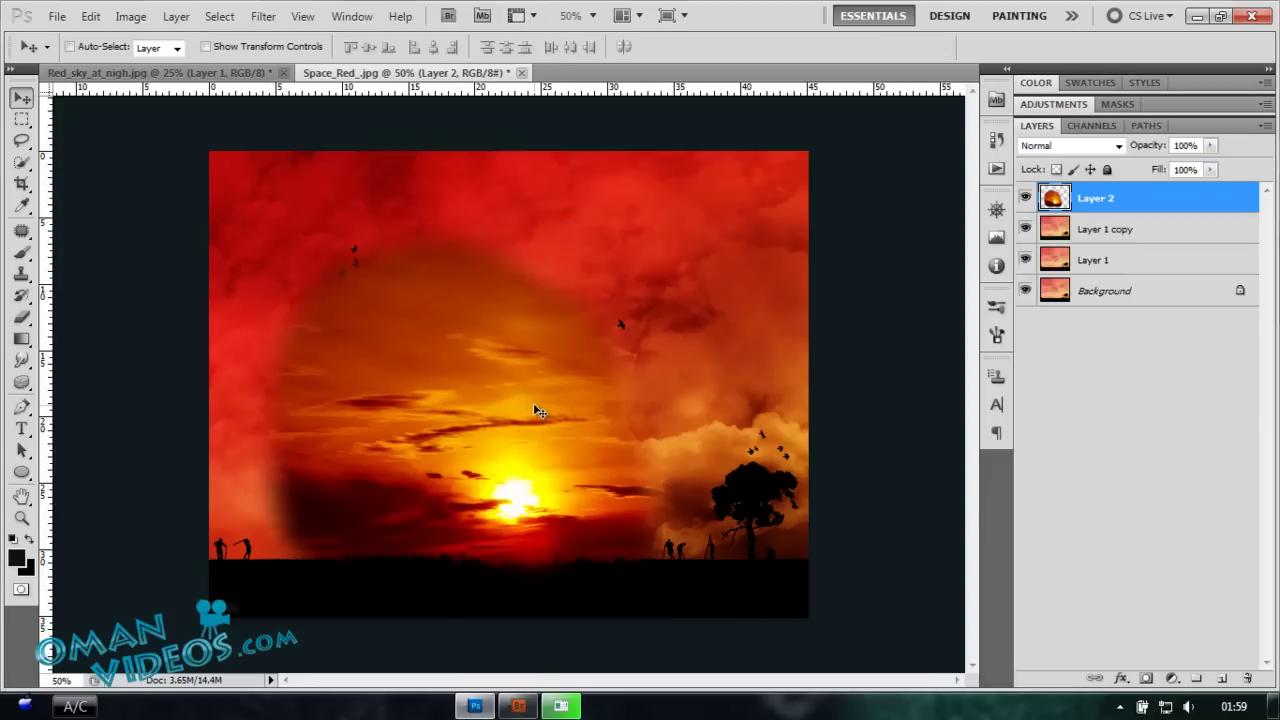
{"action": "left_click", "coordinate": [560, 706]}
{"action": "left_click", "coordinate": [560, 708]}
{"action": "left_click", "coordinate": [1145, 679]}
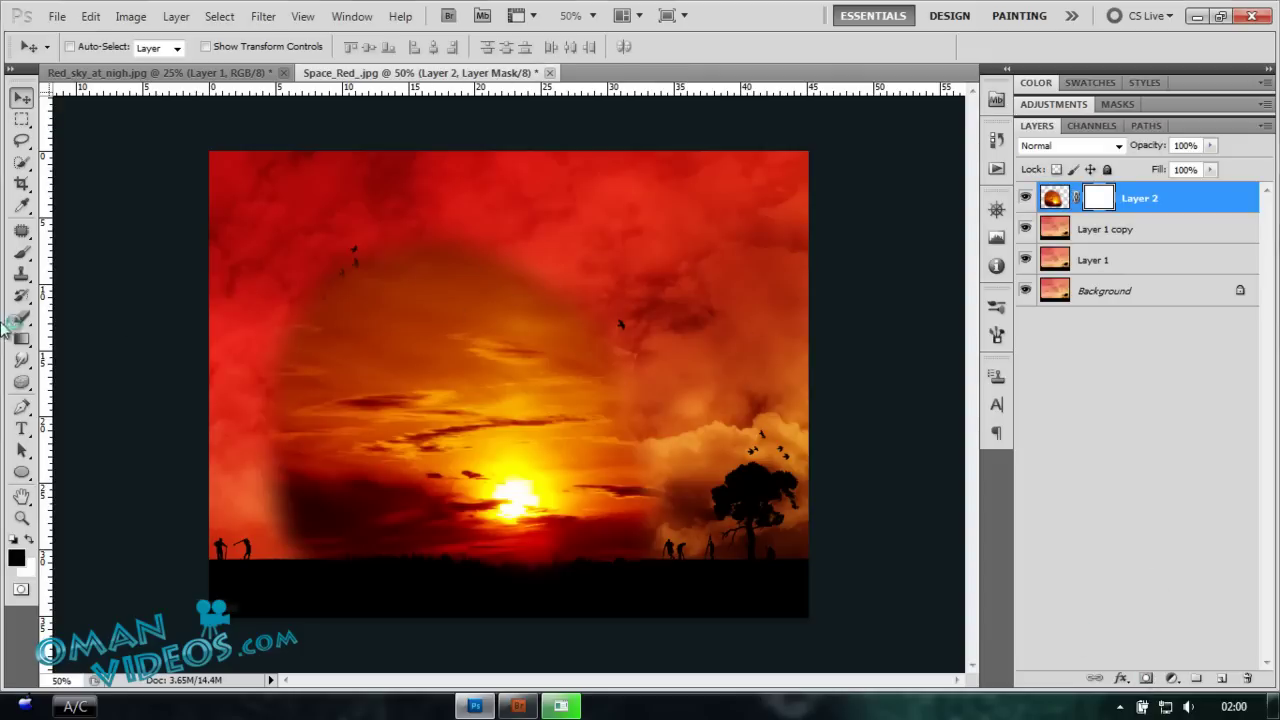
- Set up a soft round brush with a size of 391 px and 0% hardness
{"action": "left_click", "coordinate": [21, 252]}
{"action": "left_click", "coordinate": [96, 47]}
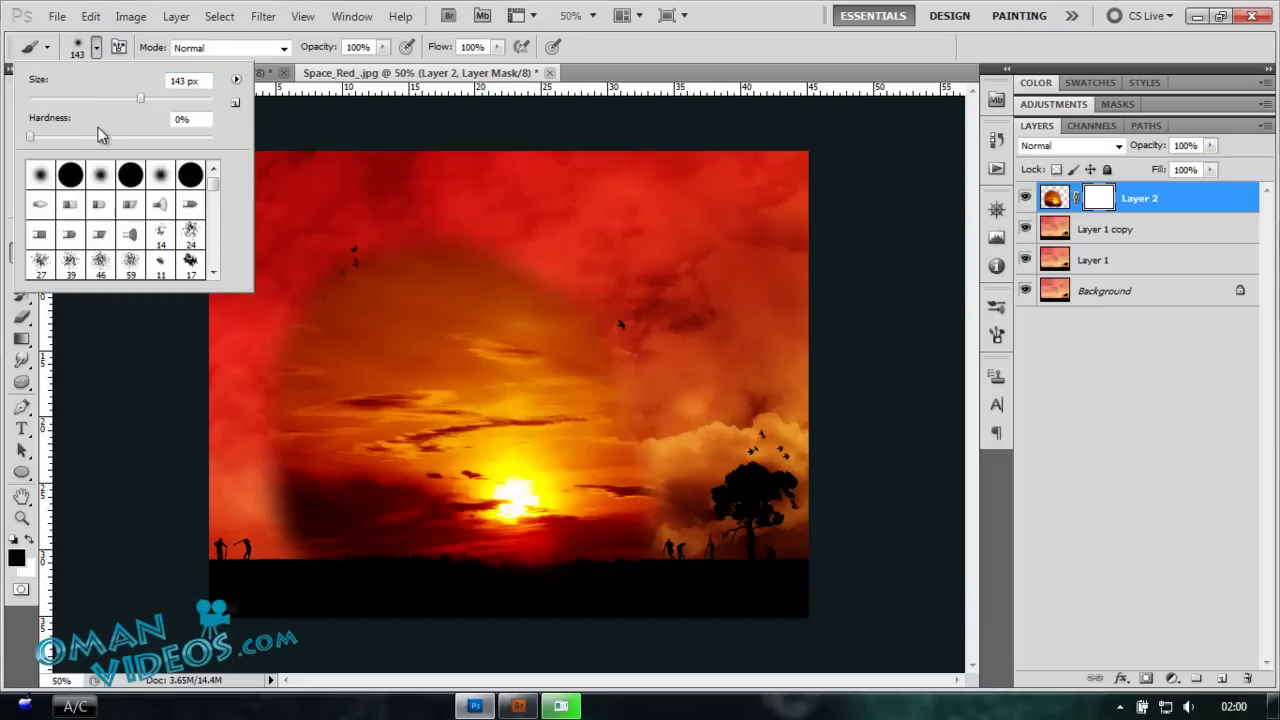
{"action": "left_click_drag", "start_coordinate": [144, 99], "coordinate": [150, 108]}
{"action": "left_click_drag", "start_coordinate": [36, 136], "coordinate": [30, 136]}
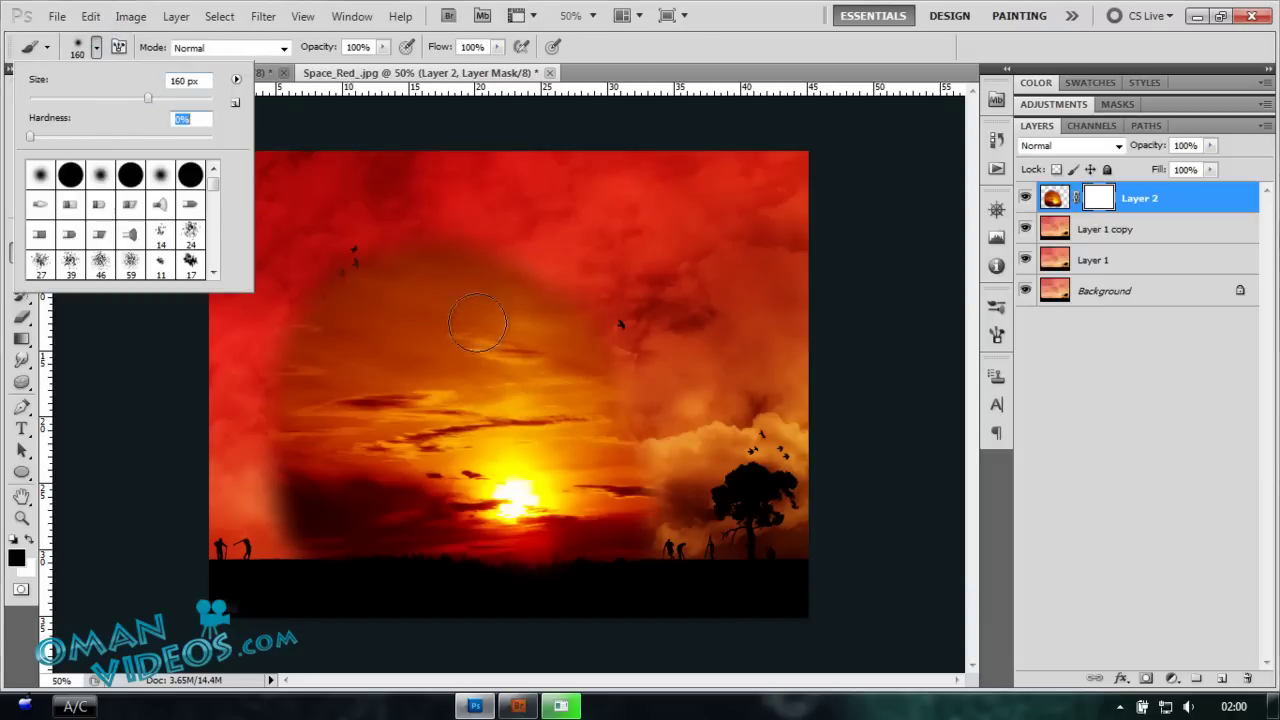
{"action": "left_click_drag", "start_coordinate": [148, 98], "coordinate": [184, 99]}
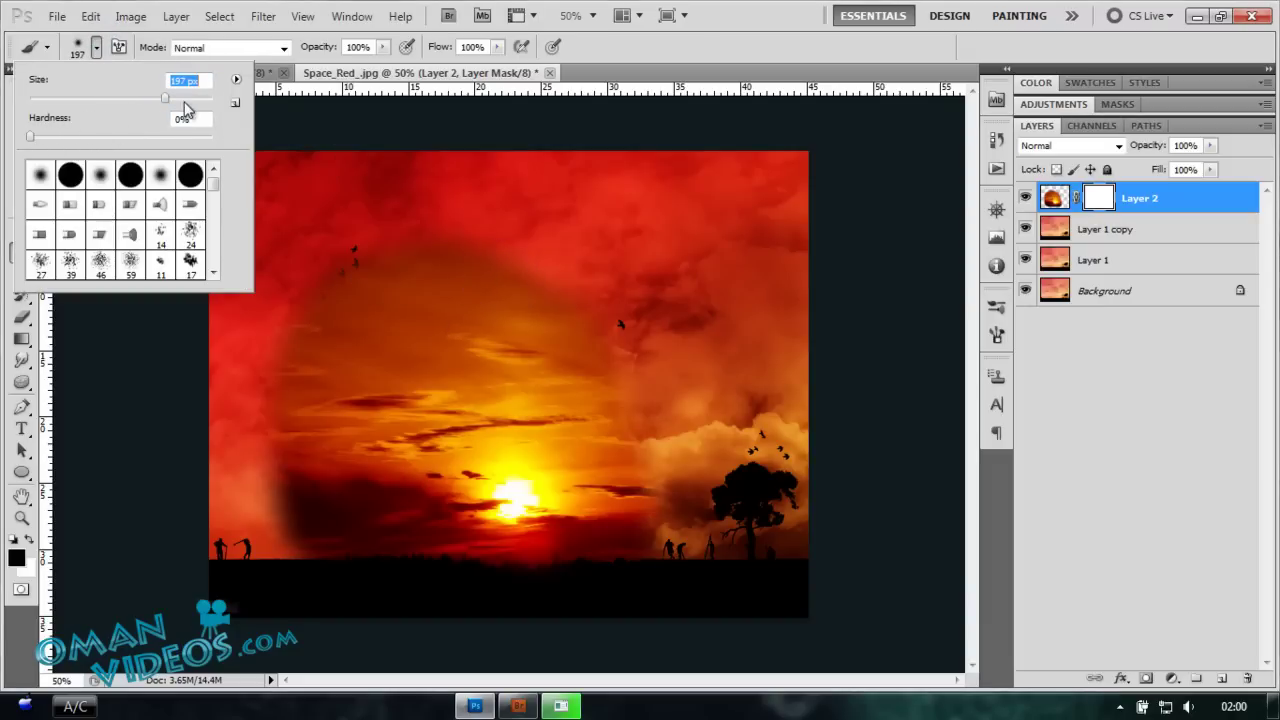
{"action": "left_click", "coordinate": [685, 55]}
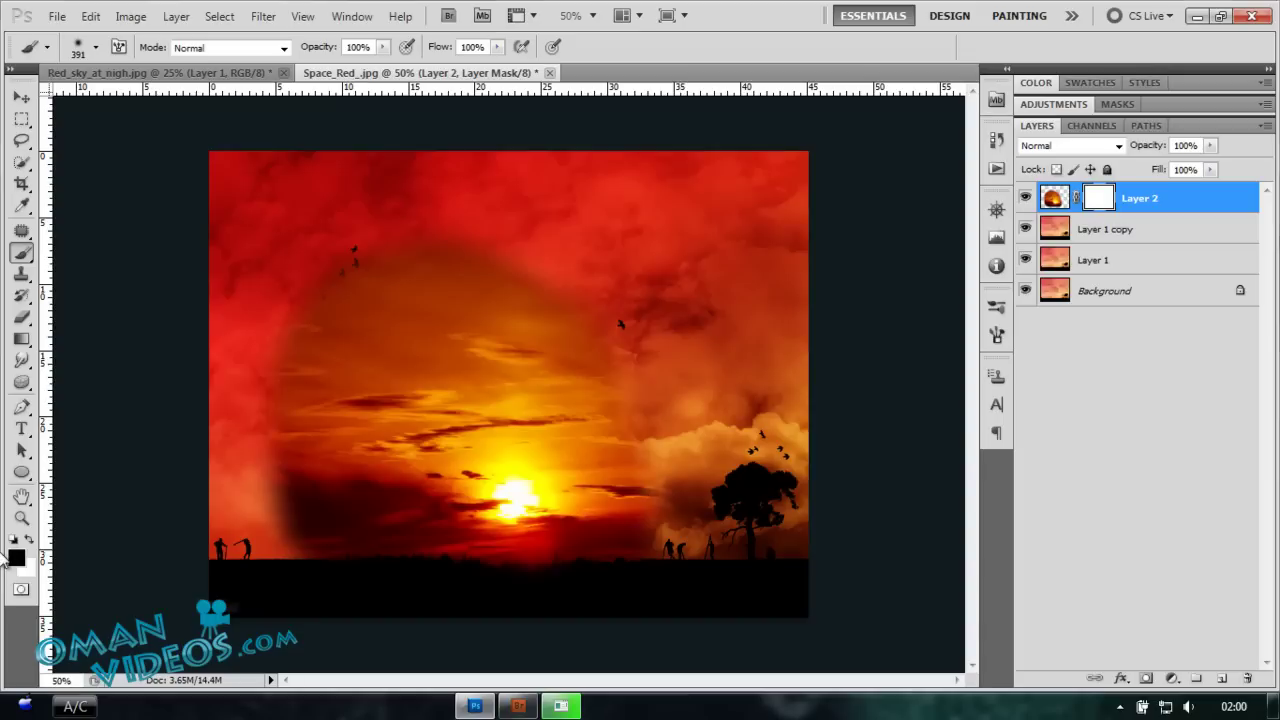
- Paint black on the sunset layer's mask along its upper and side edges, first at 100% and then at 57% brush opacity, blending it into the sky
{"action": "mouse_move", "coordinate": [528, 204]}
{"action": "left_mouse_down"}
{"action": "mouse_move", "coordinate": [371, 171]}
{"action": "mouse_move", "coordinate": [229, 214]}
{"action": "mouse_move", "coordinate": [244, 279]}
{"action": "mouse_move", "coordinate": [171, 343]}
{"action": "left_mouse_up"}
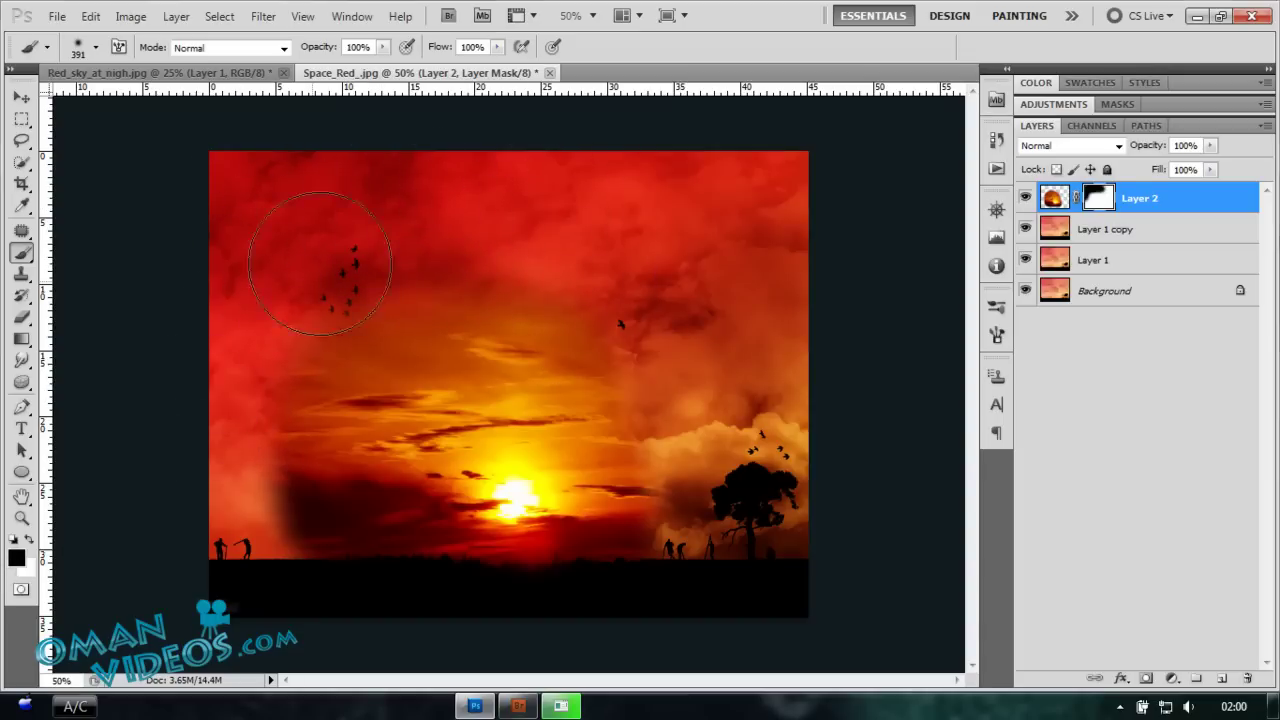
{"action": "left_click_drag", "start_coordinate": [330, 52], "coordinate": [287, 52]}
{"action": "mouse_move", "coordinate": [356, 224]}
{"action": "left_mouse_down"}
{"action": "mouse_move", "coordinate": [661, 303]}
{"action": "mouse_move", "coordinate": [677, 368]}
{"action": "mouse_move", "coordinate": [664, 420]}
{"action": "mouse_move", "coordinate": [781, 551]}
{"action": "mouse_move", "coordinate": [701, 551]}
{"action": "mouse_move", "coordinate": [685, 441]}
{"action": "mouse_move", "coordinate": [491, 252]}
{"action": "mouse_move", "coordinate": [284, 422]}
{"action": "mouse_move", "coordinate": [204, 438]}
{"action": "mouse_move", "coordinate": [255, 554]}
{"action": "mouse_move", "coordinate": [225, 533]}
{"action": "mouse_move", "coordinate": [185, 465]}
{"action": "mouse_move", "coordinate": [214, 370]}
{"action": "mouse_move", "coordinate": [150, 230]}
{"action": "left_mouse_up"}
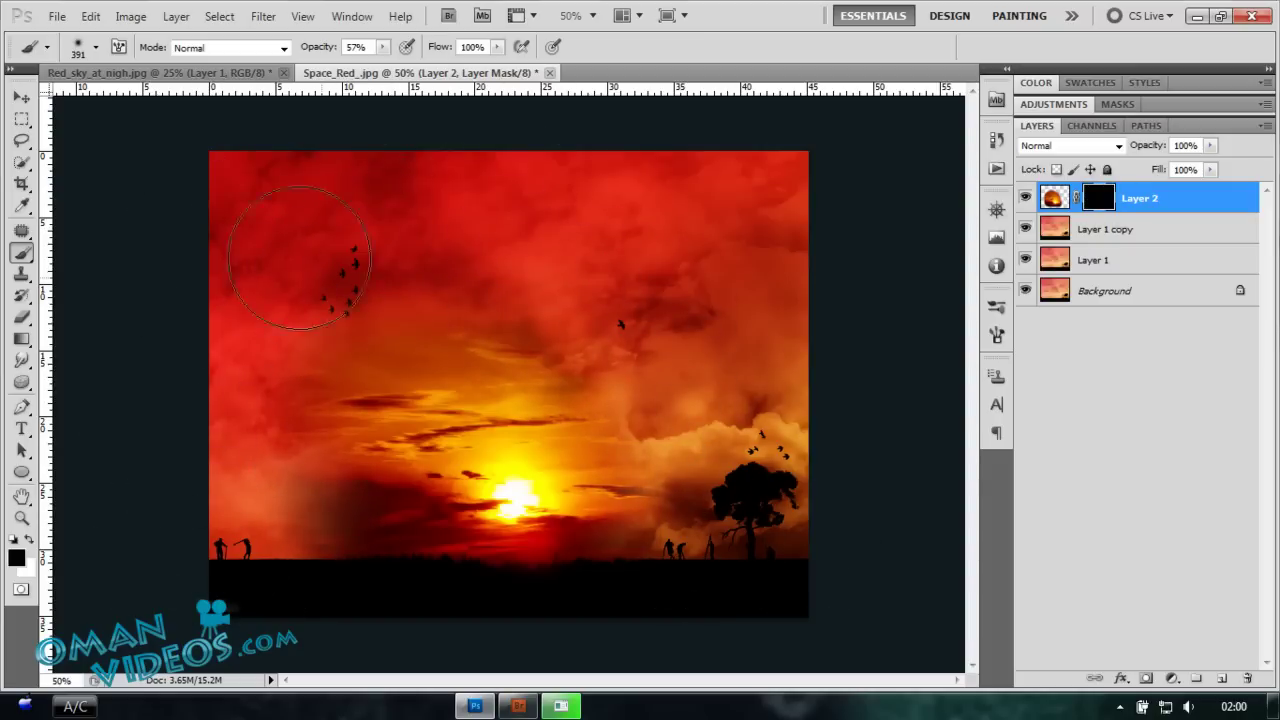
{"action": "key", "text": "v"}
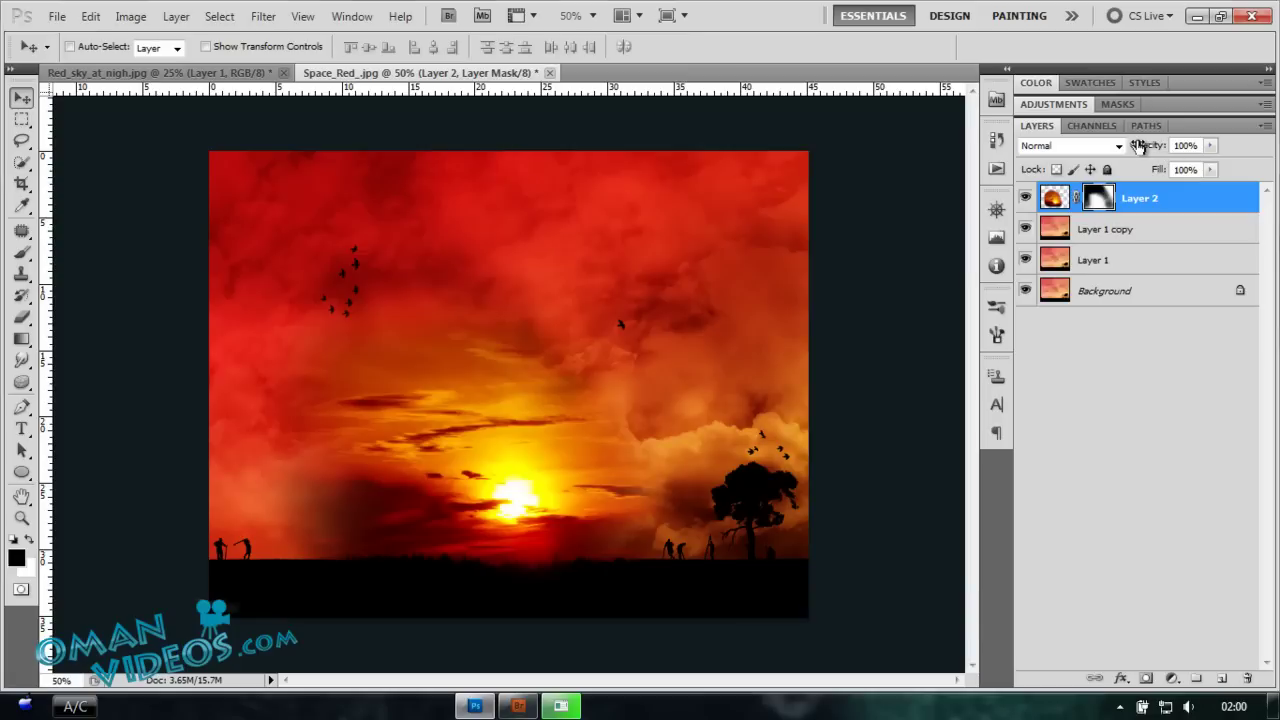
{"action": "mouse_move", "coordinate": [1143, 147]}
{"action": "left_mouse_down"}
{"action": "mouse_move", "coordinate": [1113, 147]}
{"action": "mouse_move", "coordinate": [1142, 150]}
{"action": "left_mouse_up"}
{"action": "key", "text": "shift+Up"}
{"action": "key", "text": "shift+Down"}
{"action": "key", "text": "ctrl+t"}
{"action": "left_click_drag", "start_coordinate": [743, 277], "coordinate": [737, 266]}
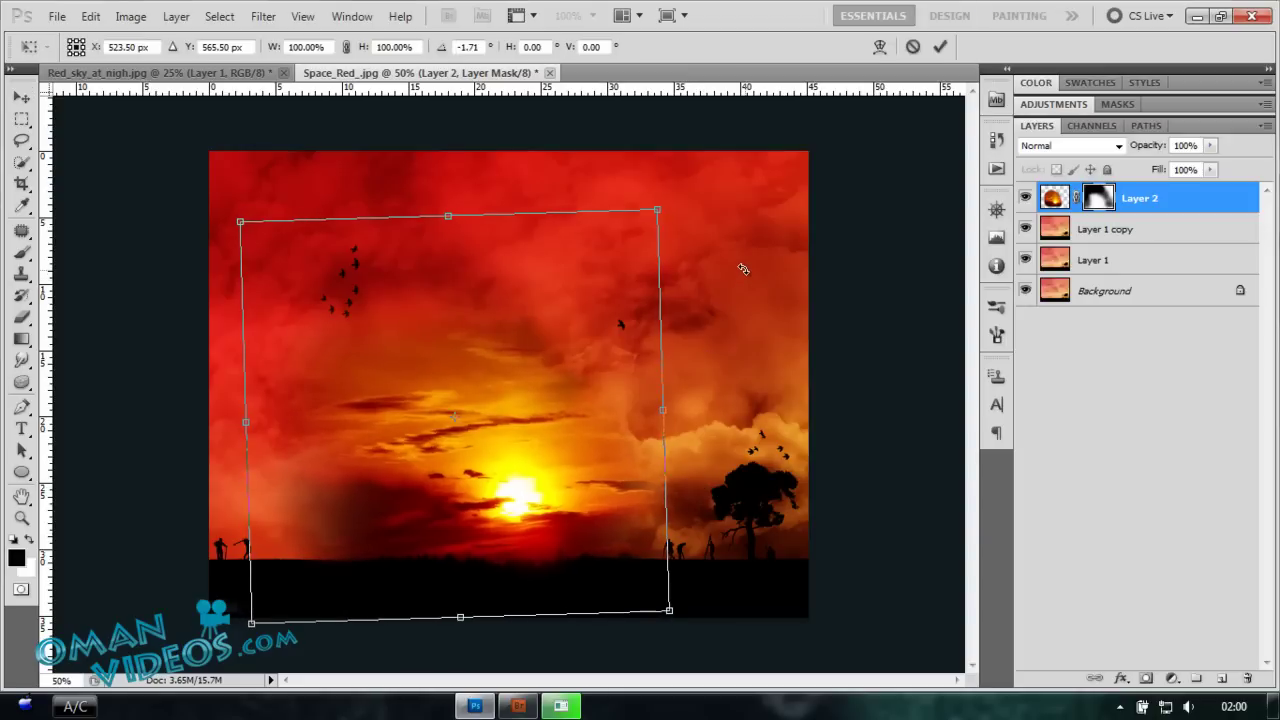
{"action": "key", "text": "Escape"}
{"action": "key", "text": "shift+Down"}
{"action": "key", "text": "shift+Down"}
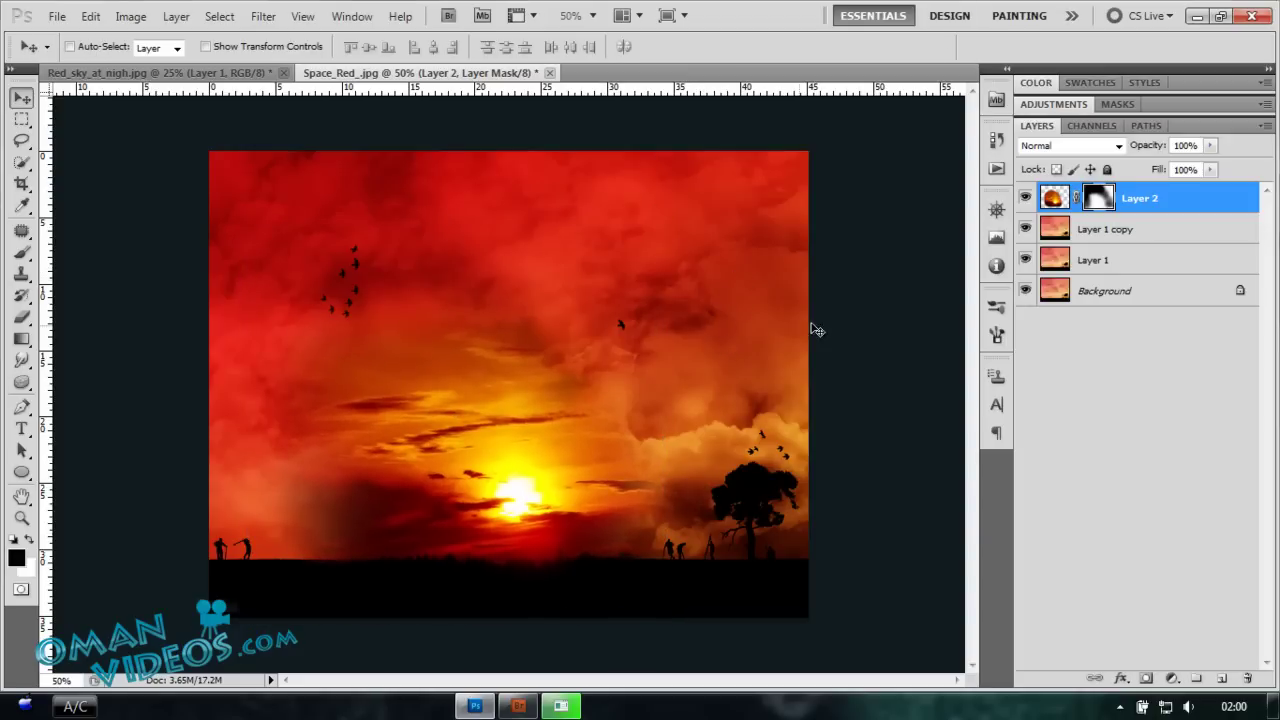
- Try the Soft Light blend mode on the sunset layer, and set its blend mode to Overlay
{"action": "key", "text": "ctrl+2"}
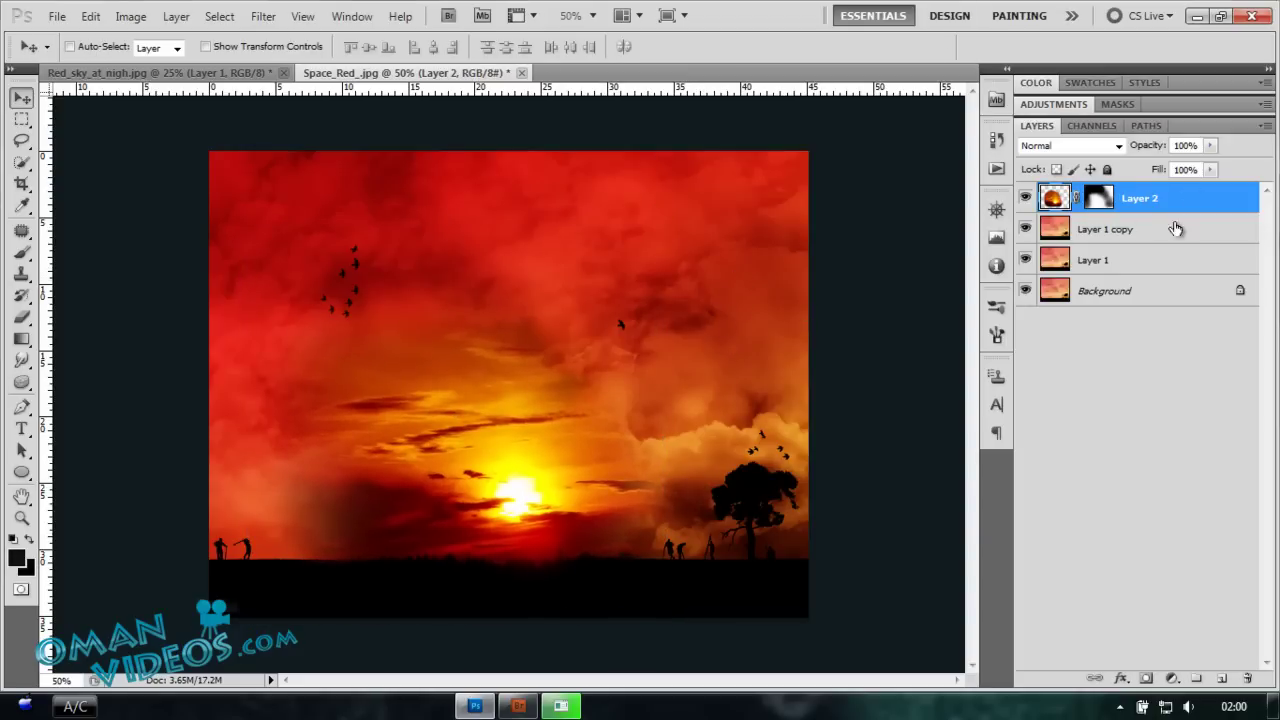
{"action": "left_click", "coordinate": [1075, 146]}
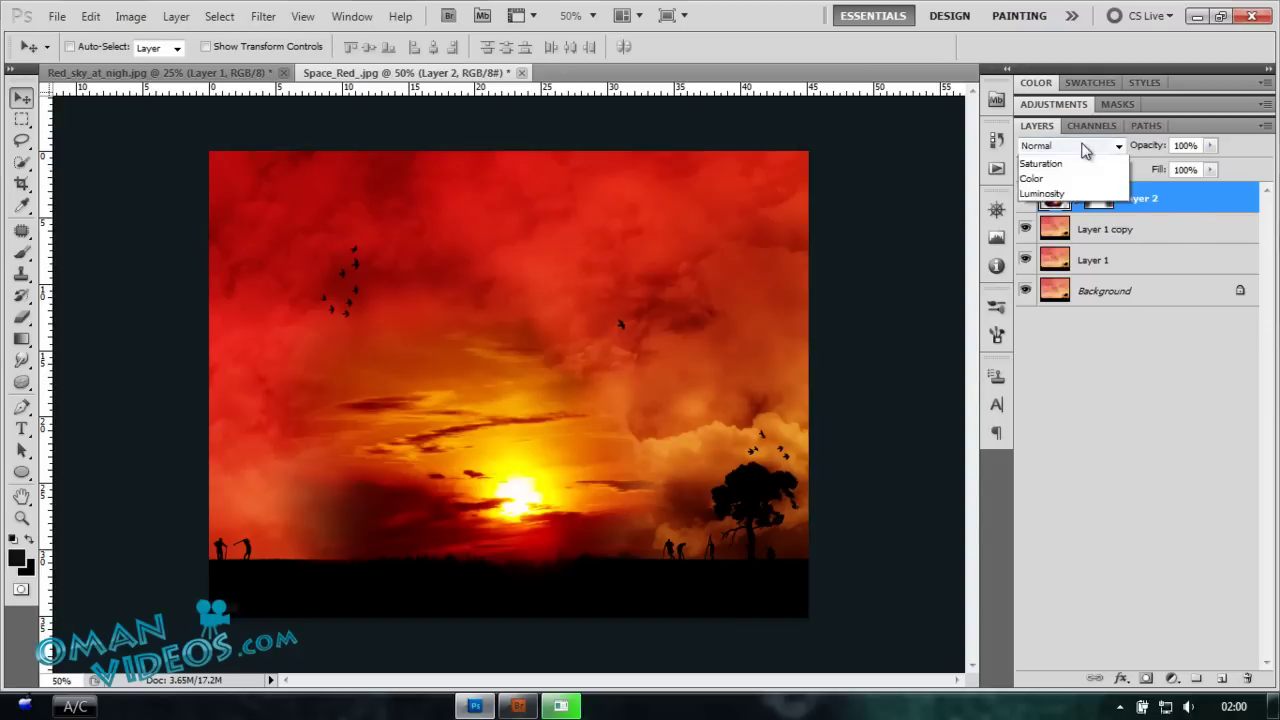
{"action": "left_click", "coordinate": [1066, 403]}
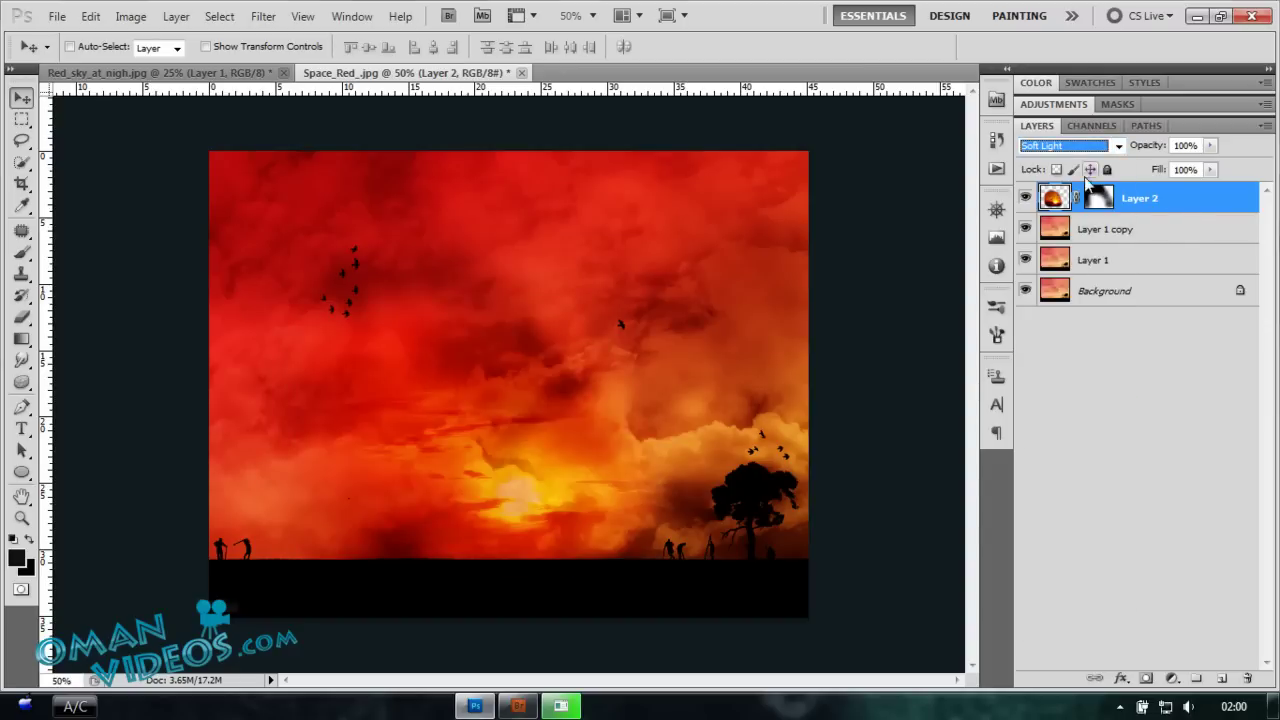
{"action": "left_click", "coordinate": [1088, 147]}
{"action": "left_click", "coordinate": [1064, 363]}
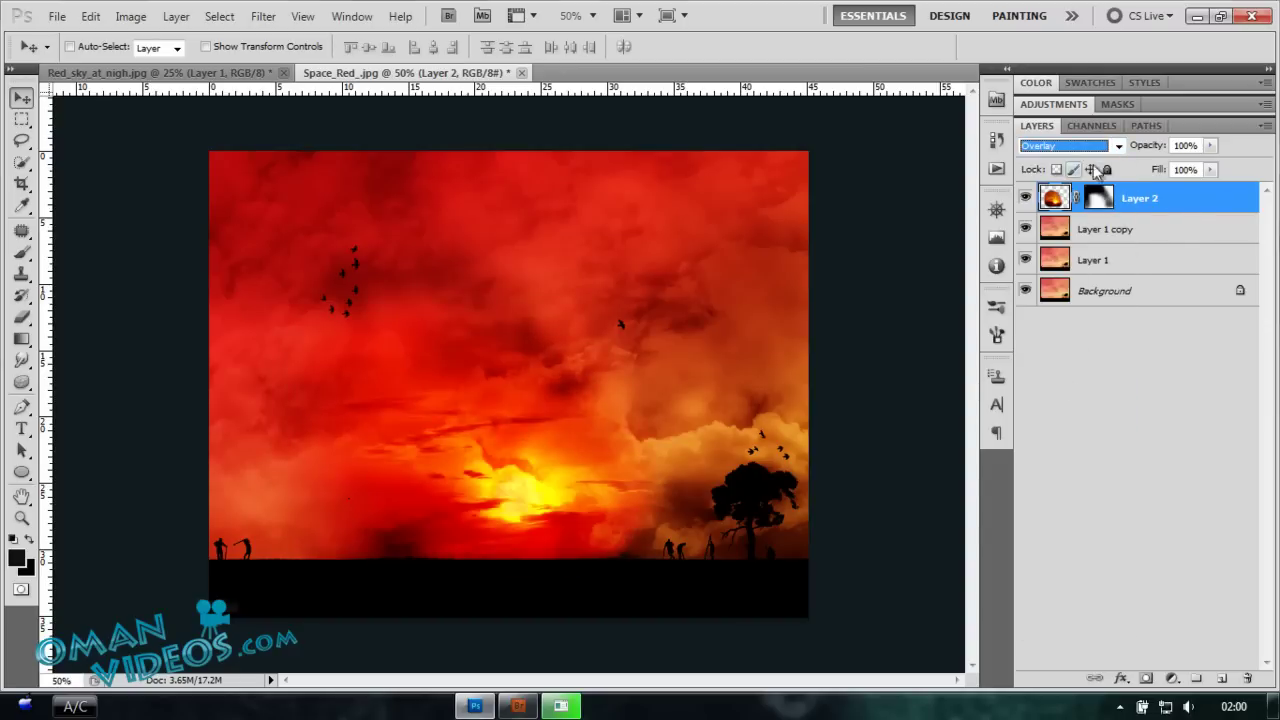
{"action": "left_click", "coordinate": [1194, 217]}
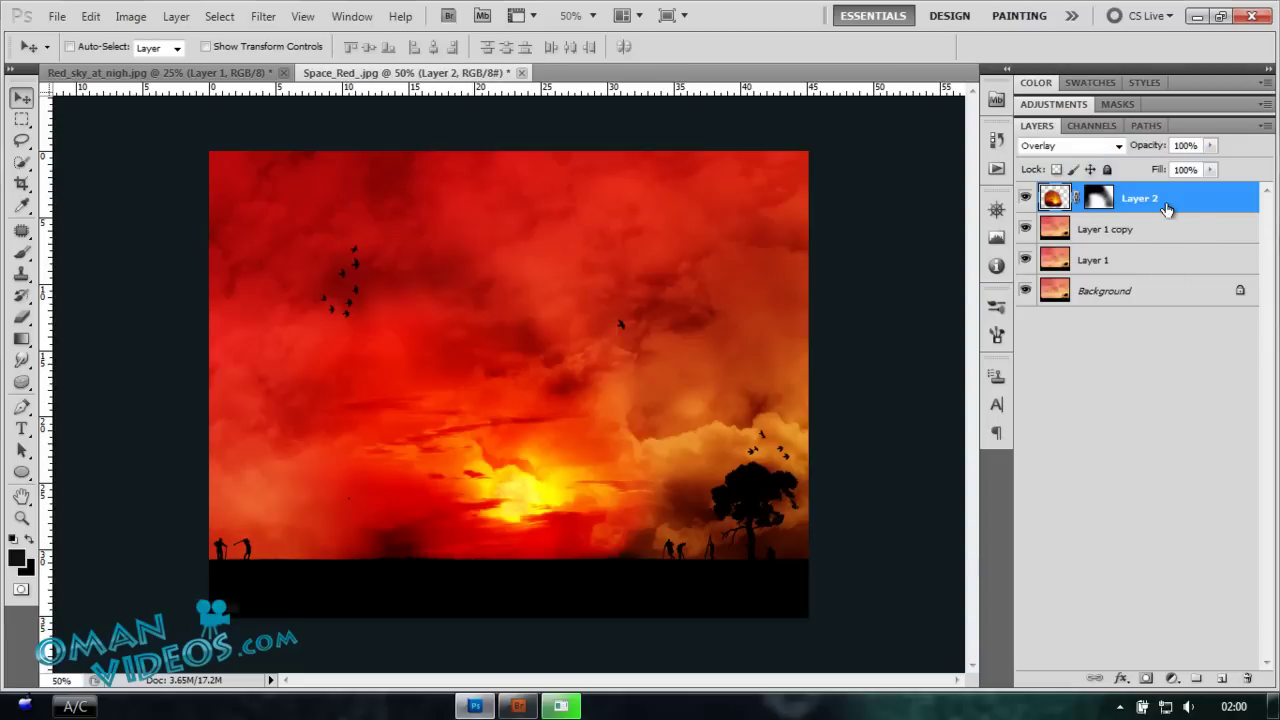
- Try 70% opacity on the sunset layer, comparing the picture with the layer hidden and shown, and settle on 94% opacity
{"action": "left_click_drag", "start_coordinate": [1154, 148], "coordinate": [1126, 150]}
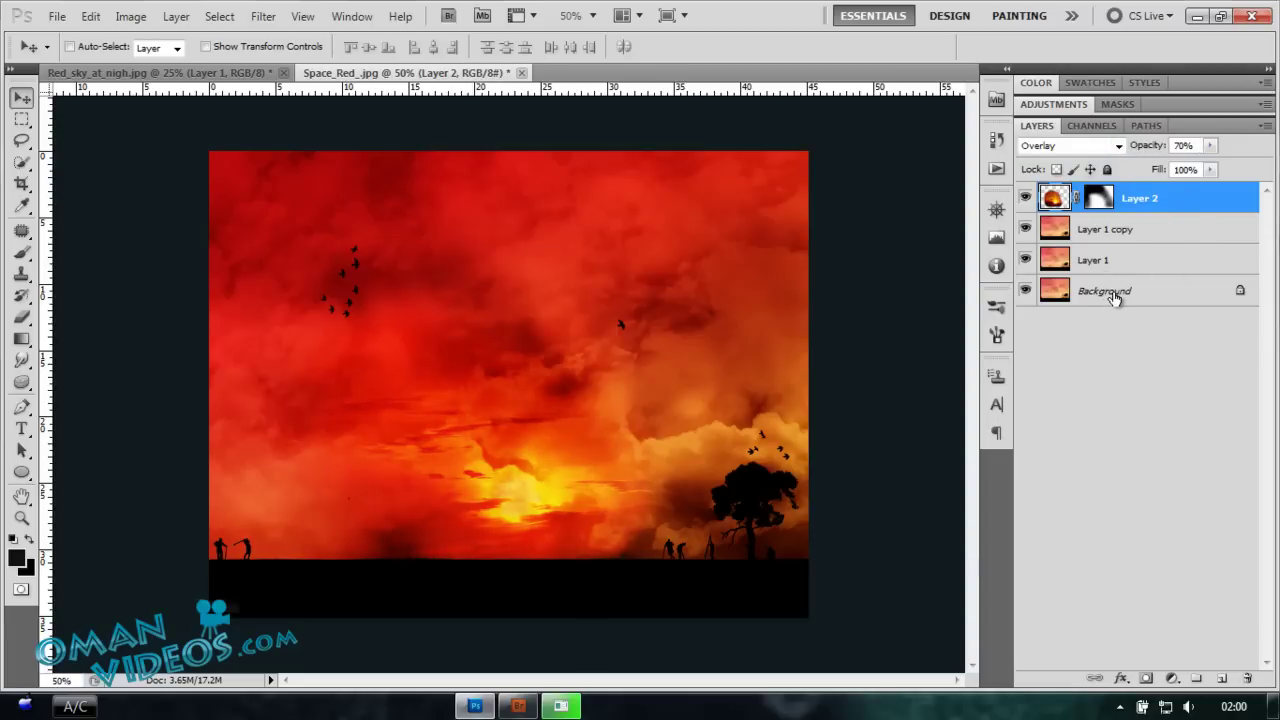
{"action": "left_click", "coordinate": [1026, 199]}
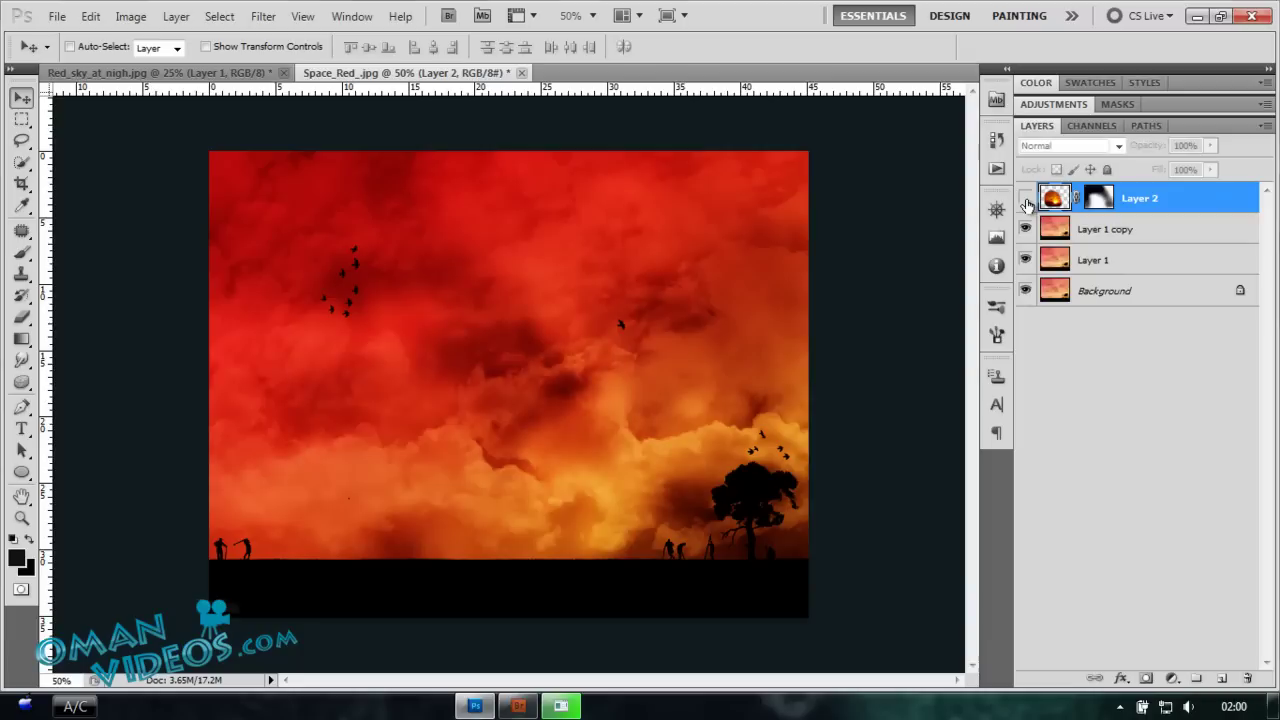
{"action": "left_click", "coordinate": [1026, 199]}
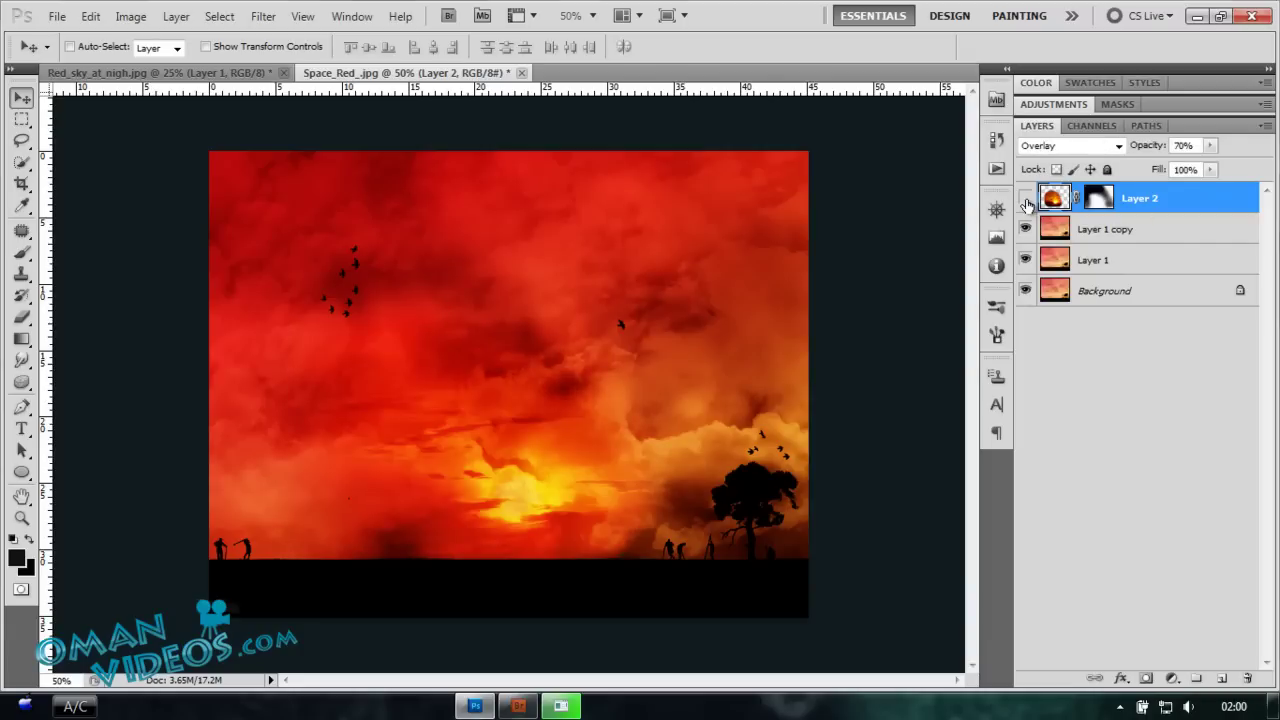
{"action": "left_click", "coordinate": [1025, 199]}
{"action": "left_click", "coordinate": [1025, 199]}
{"action": "left_click", "coordinate": [1025, 199]}
{"action": "left_click", "coordinate": [1025, 199]}
{"action": "left_click_drag", "start_coordinate": [1148, 150], "coordinate": [1166, 150]}
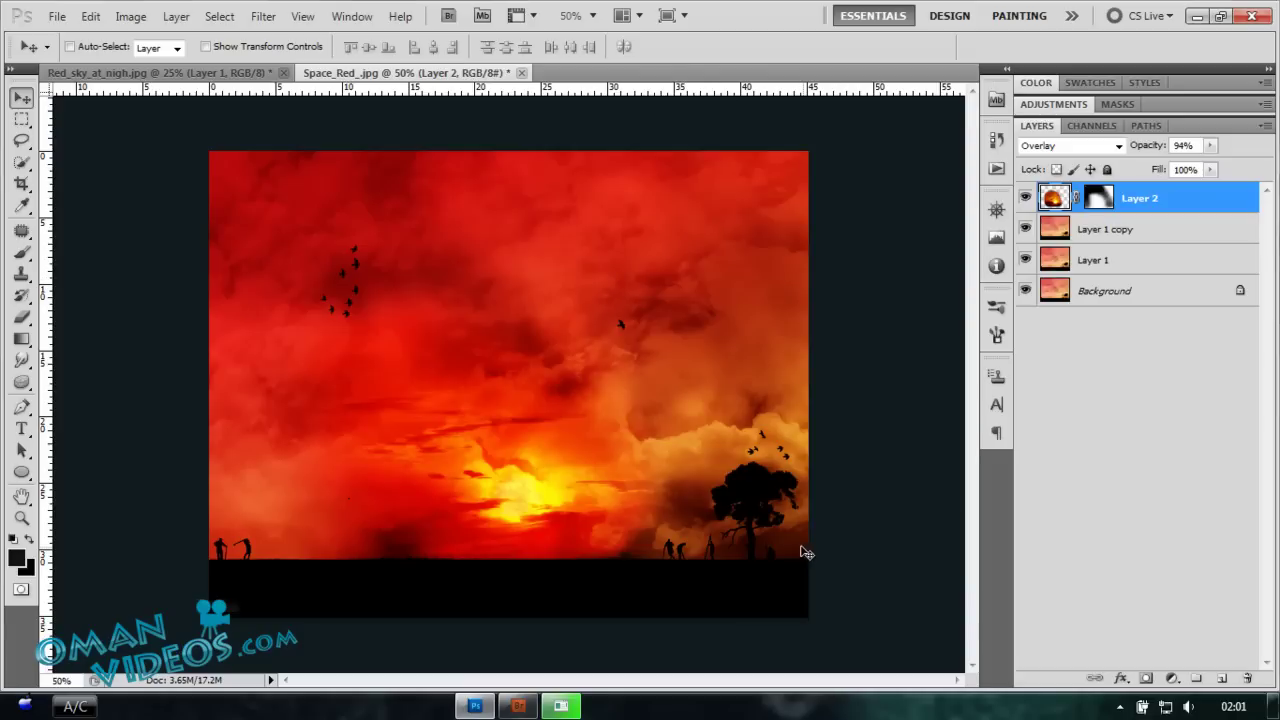
- Inspect the blended picture up close and compare it with Layer 1 copy hidden and shown
{"action": "left_click", "coordinate": [346, 303], "text": "ctrl"}
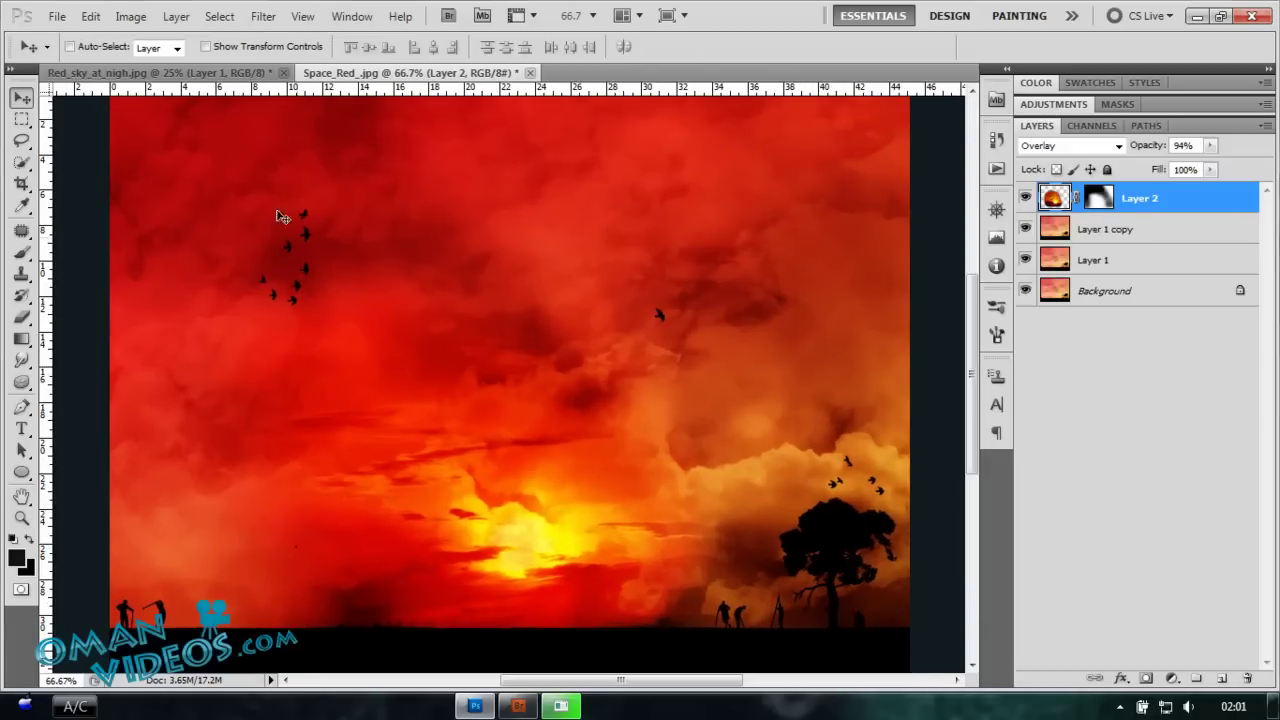
{"action": "left_click_drag", "start_coordinate": [490, 274], "coordinate": [500, 349]}
{"action": "left_click_drag", "start_coordinate": [563, 389], "coordinate": [527, 306]}
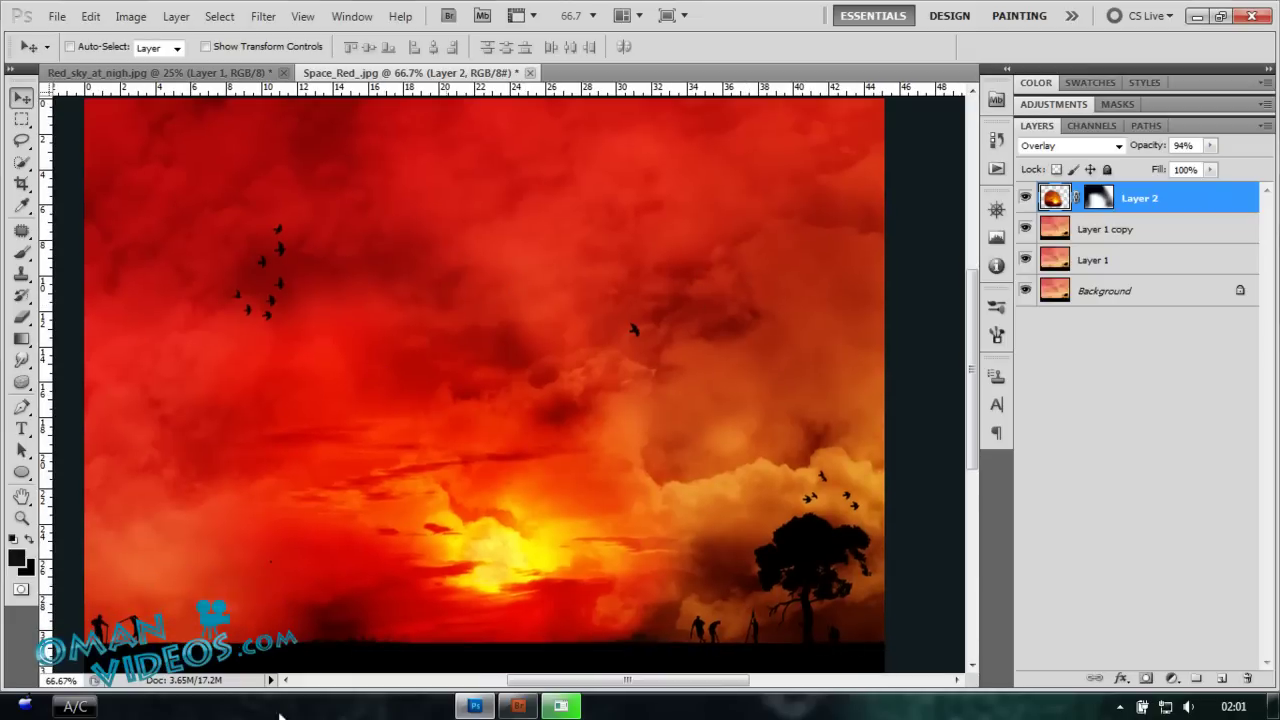
{"action": "left_click", "coordinate": [1166, 233]}
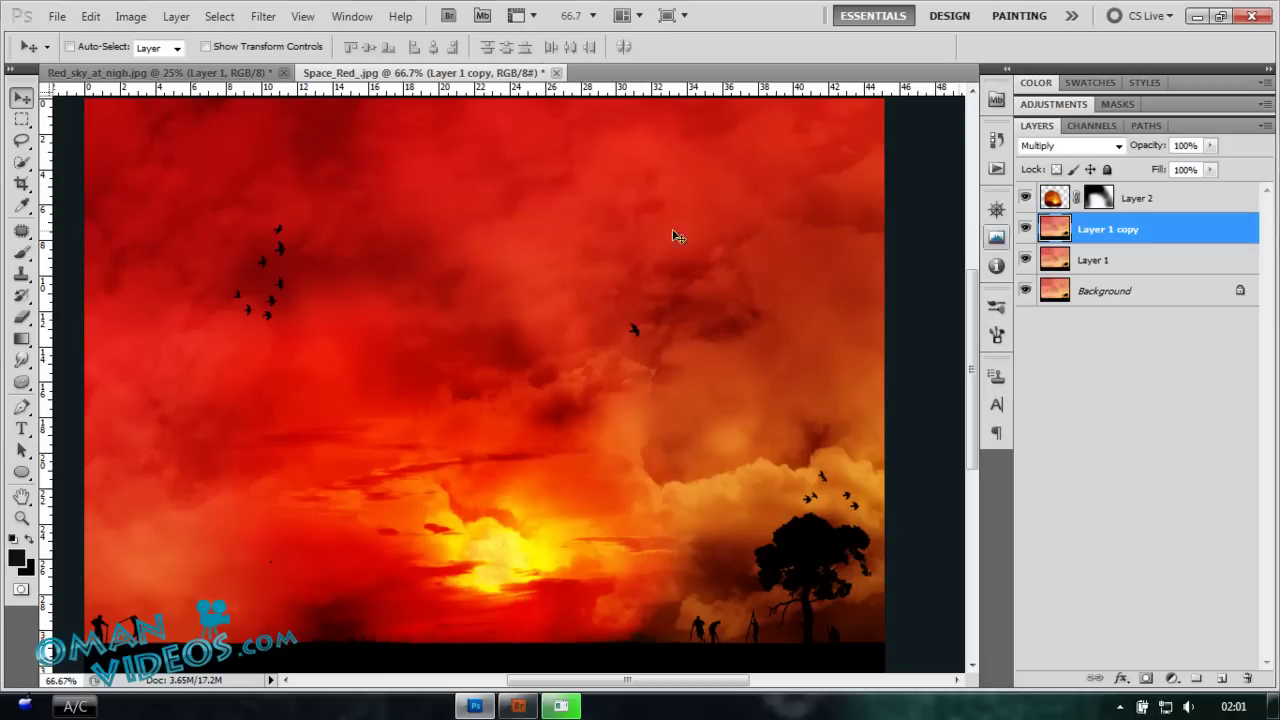
{"action": "left_click", "coordinate": [1026, 229]}
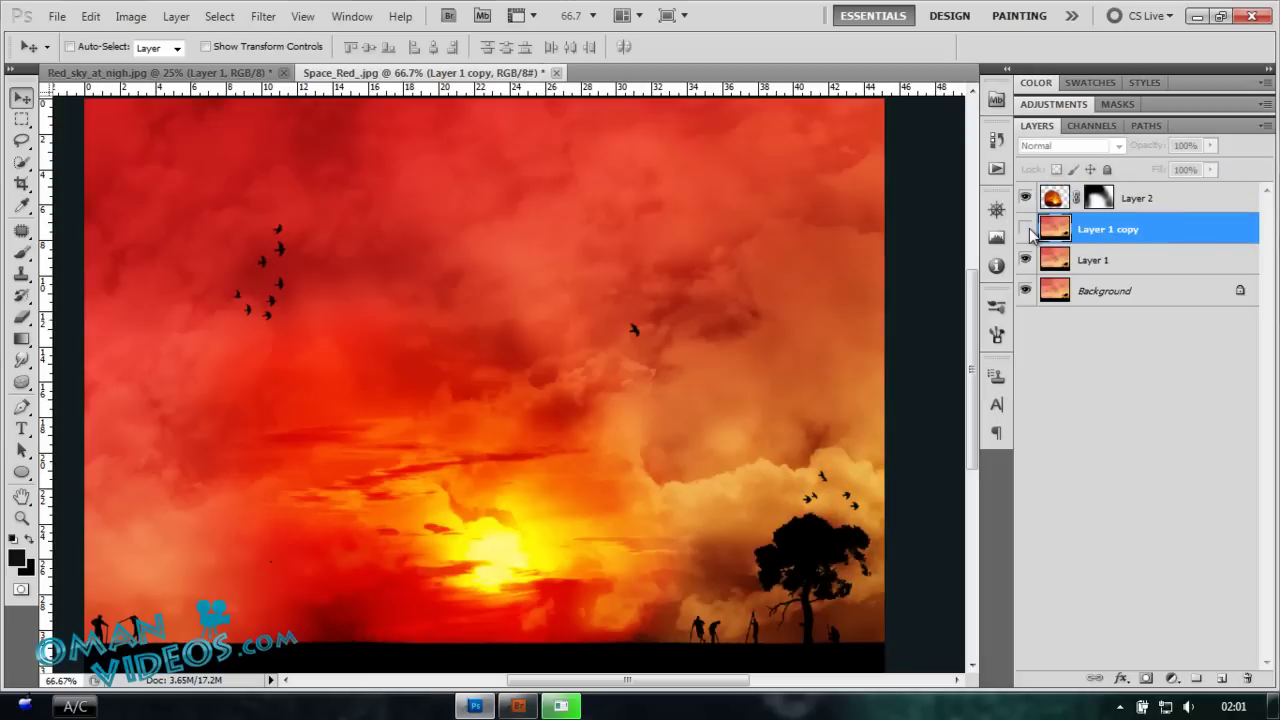
{"action": "left_click", "coordinate": [1026, 229]}
{"action": "left_click", "coordinate": [1126, 261]}
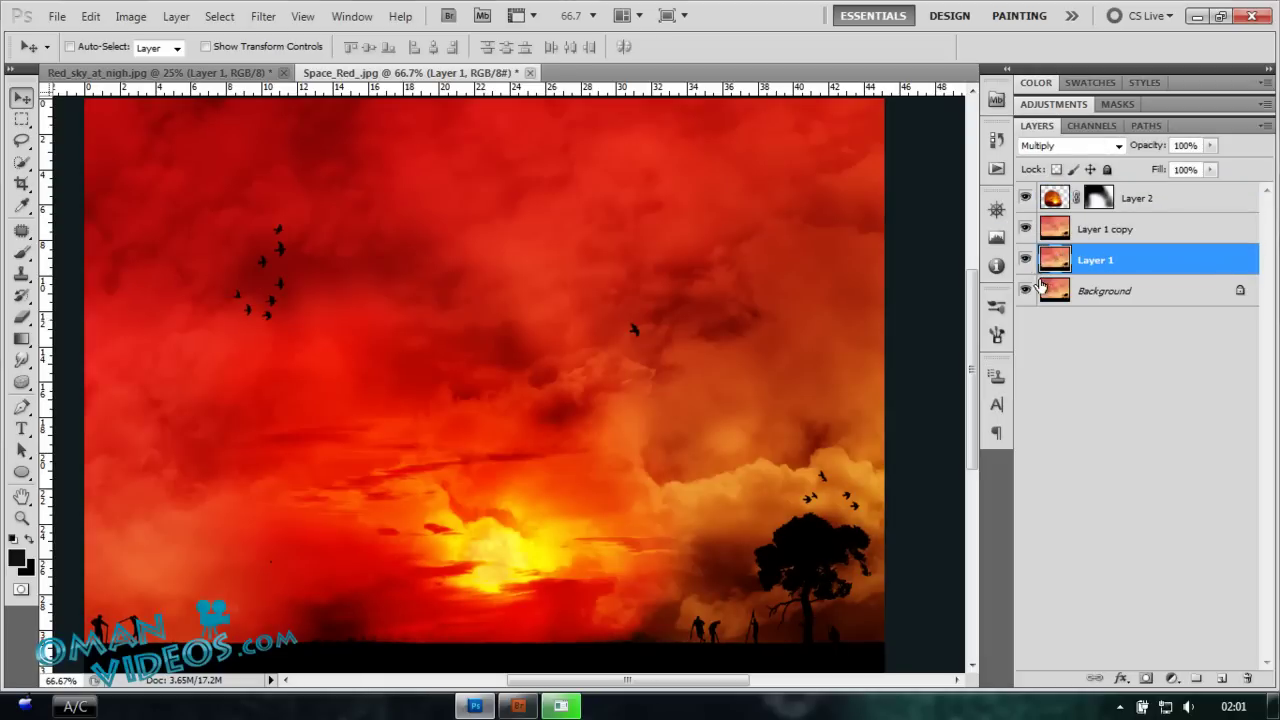
- Lasso the lower birds of the upper-left flock on the Background layer, using a 10 px feather
{"action": "left_click", "coordinate": [1106, 292]}
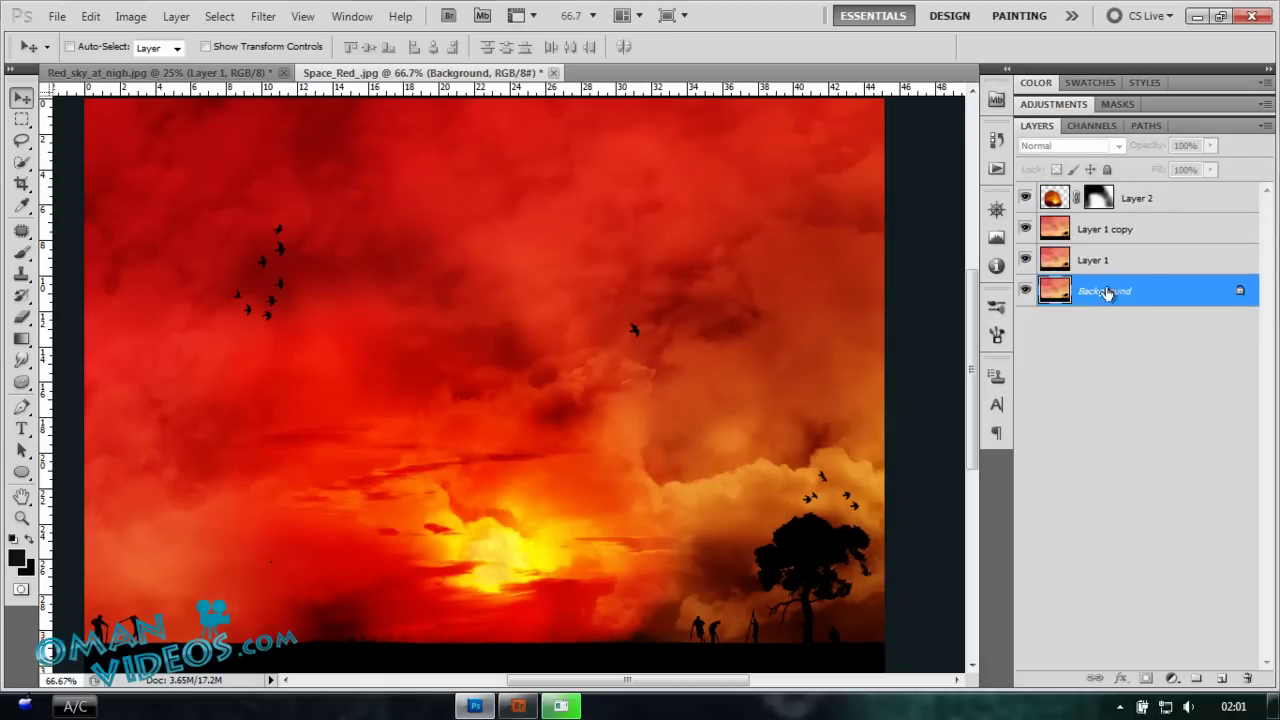
{"action": "left_click", "coordinate": [21, 141]}
{"action": "left_click", "coordinate": [100, 137]}
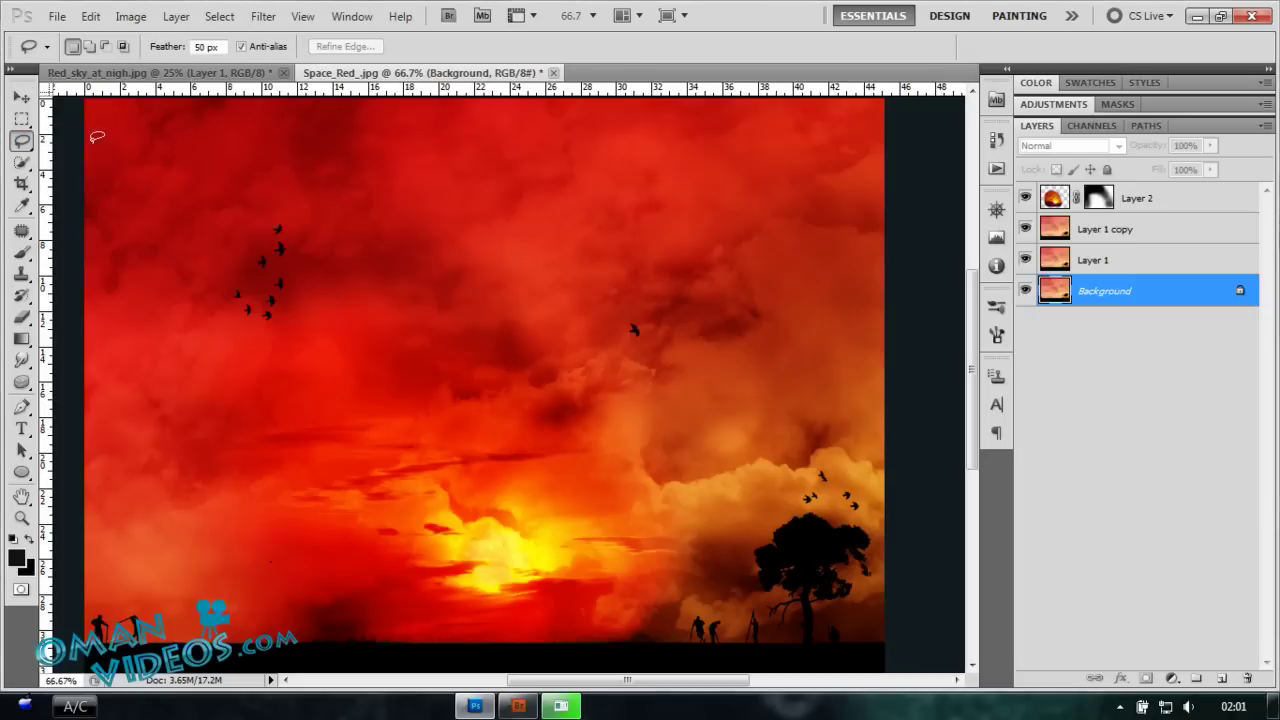
{"action": "double_click", "coordinate": [203, 47]}
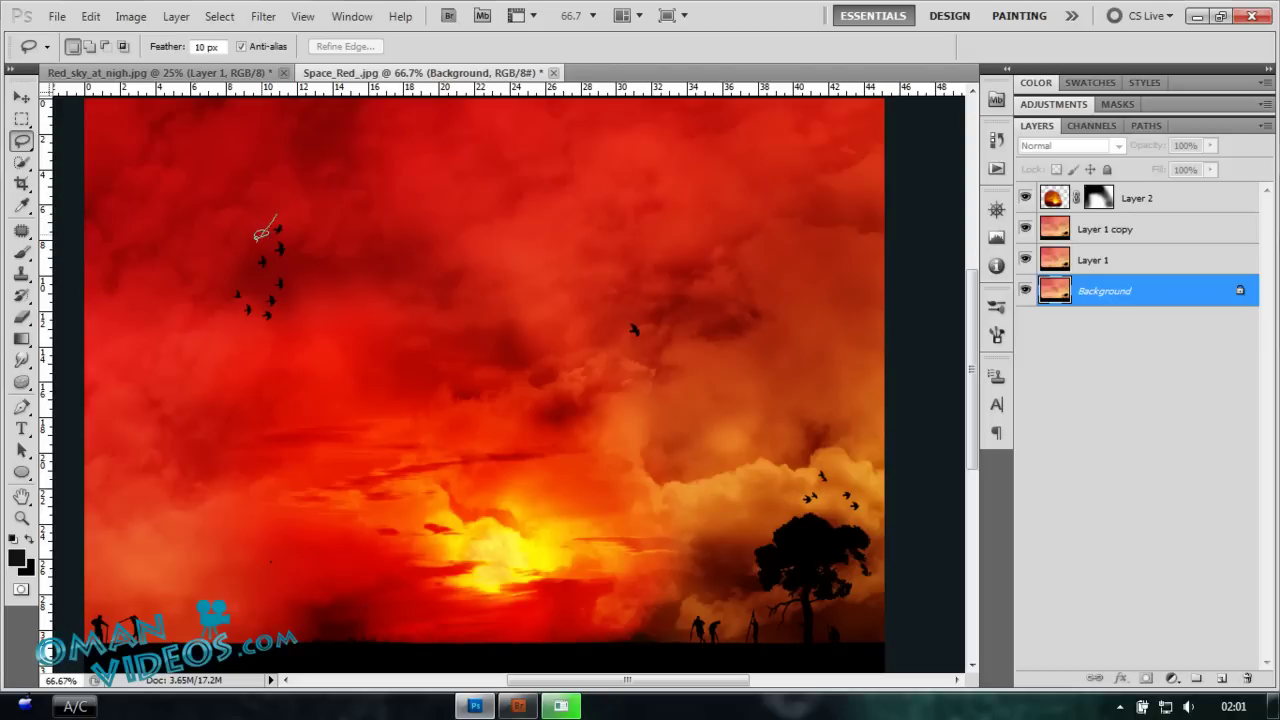
{"action": "left_click_drag", "start_coordinate": [288, 318], "coordinate": [282, 299]}
{"action": "left_click_drag", "start_coordinate": [213, 264], "coordinate": [216, 268]}
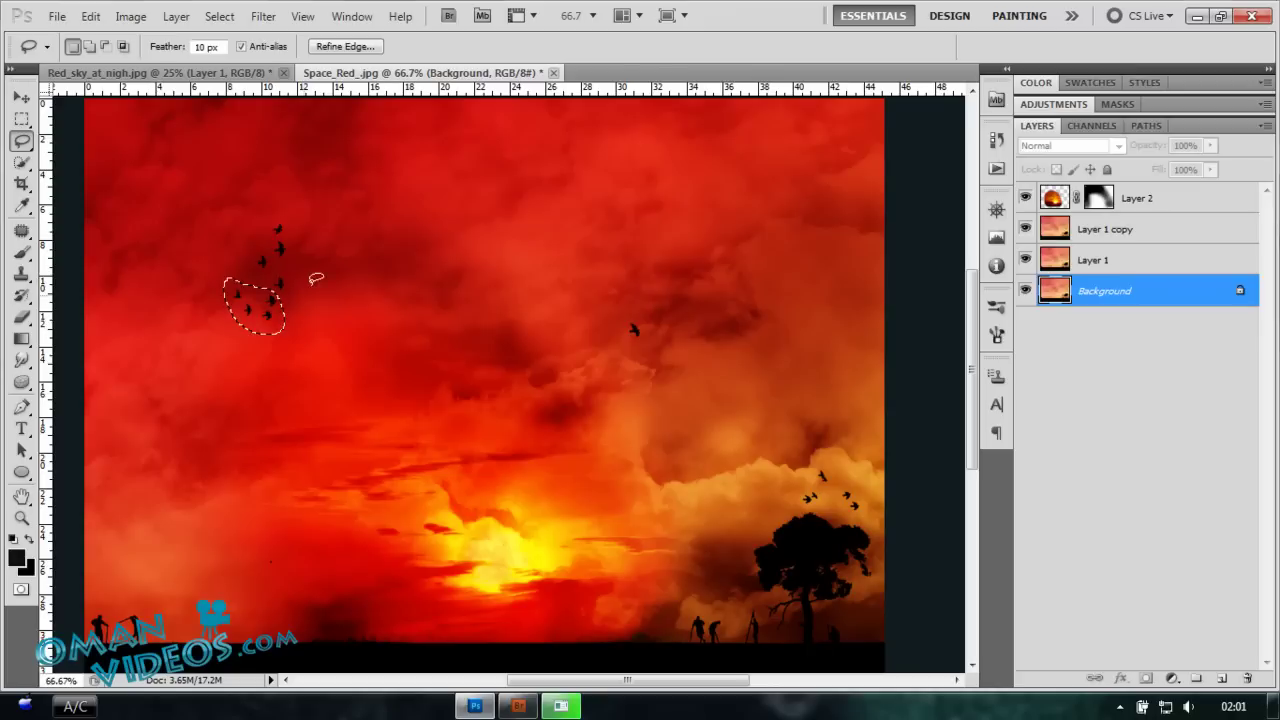
- Copy the selected birds to a new layer above Layer 1 copy and move them above the lone bird
{"action": "key", "text": "ctrl+j"}
{"action": "key", "text": "v"}
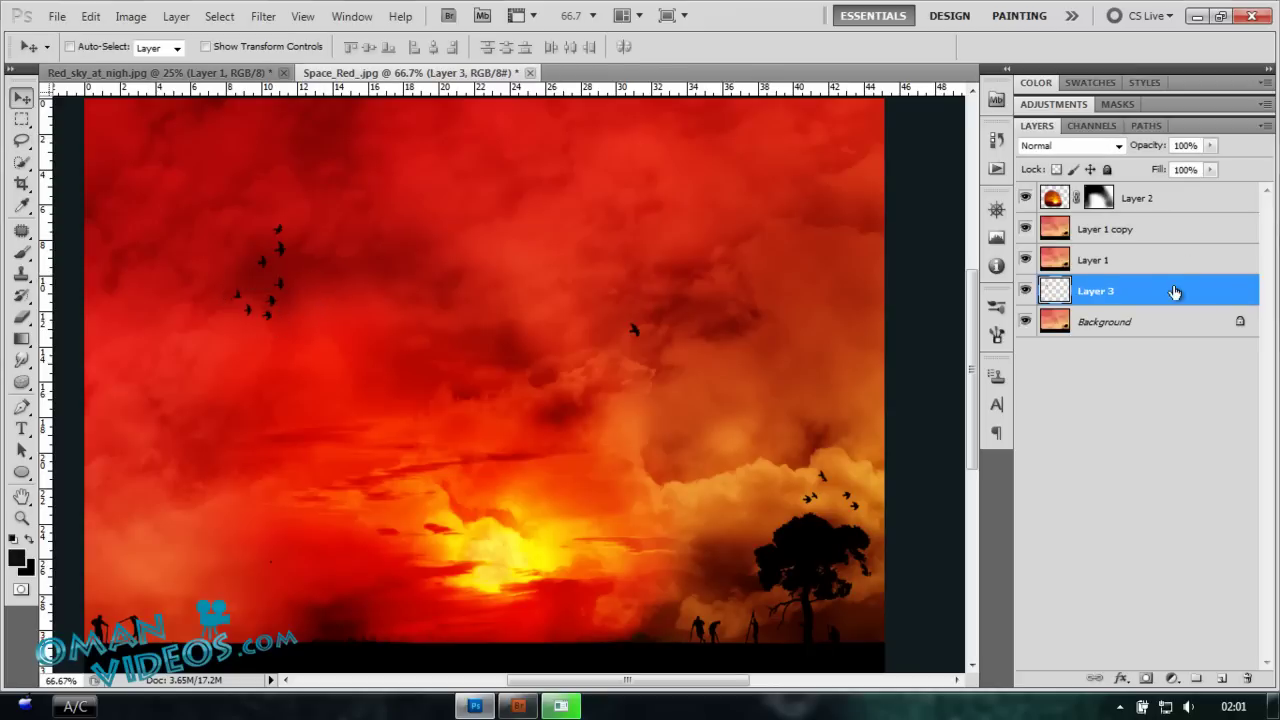
{"action": "left_click_drag", "start_coordinate": [1175, 292], "coordinate": [1163, 214]}
{"action": "left_click_drag", "start_coordinate": [220, 297], "coordinate": [680, 272]}
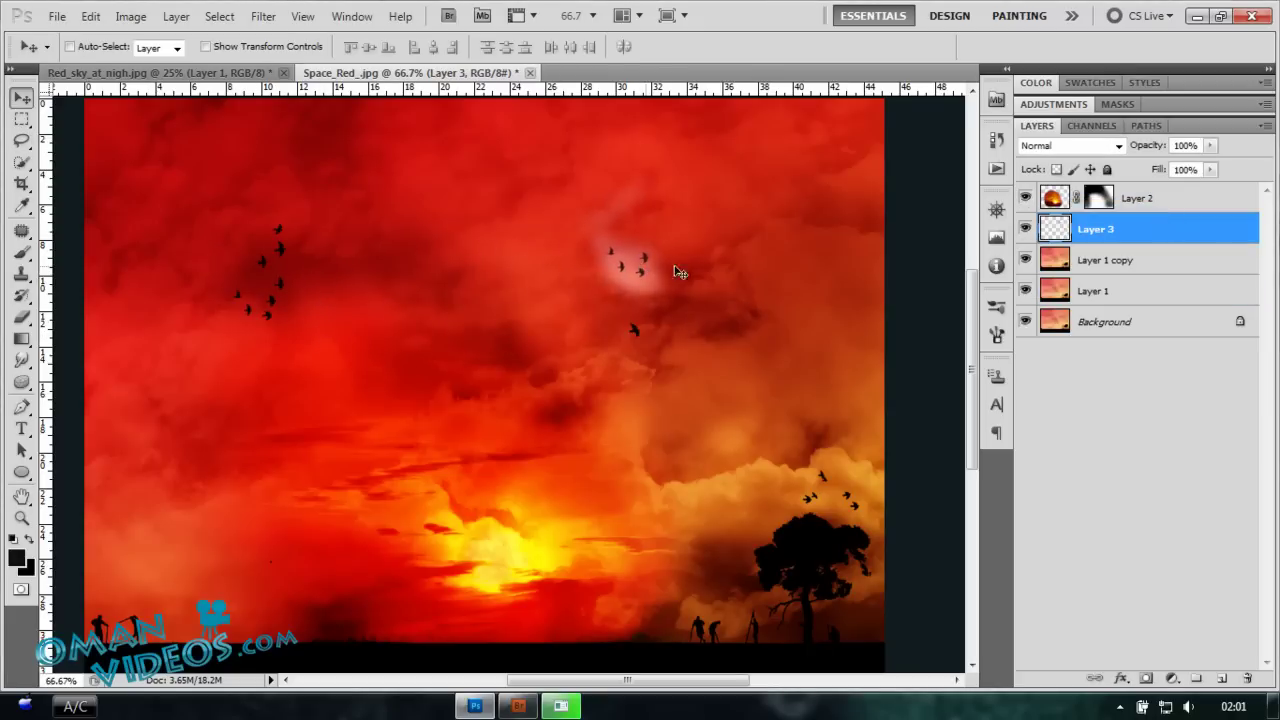
- Set the copied birds' layer to Multiply and reposition the birds beside the lone bird over the dark cloud
{"action": "left_click", "coordinate": [1065, 146]}
{"action": "left_click", "coordinate": [1045, 222]}
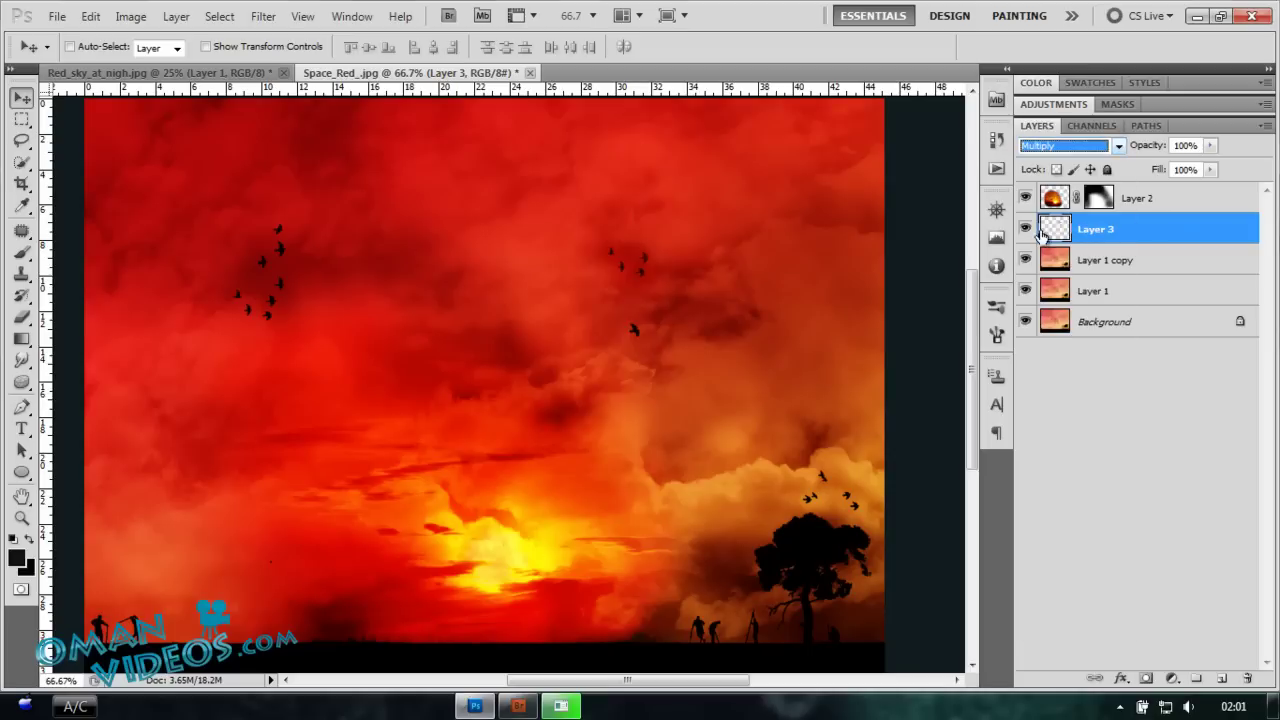
{"action": "left_click_drag", "start_coordinate": [627, 290], "coordinate": [751, 343]}
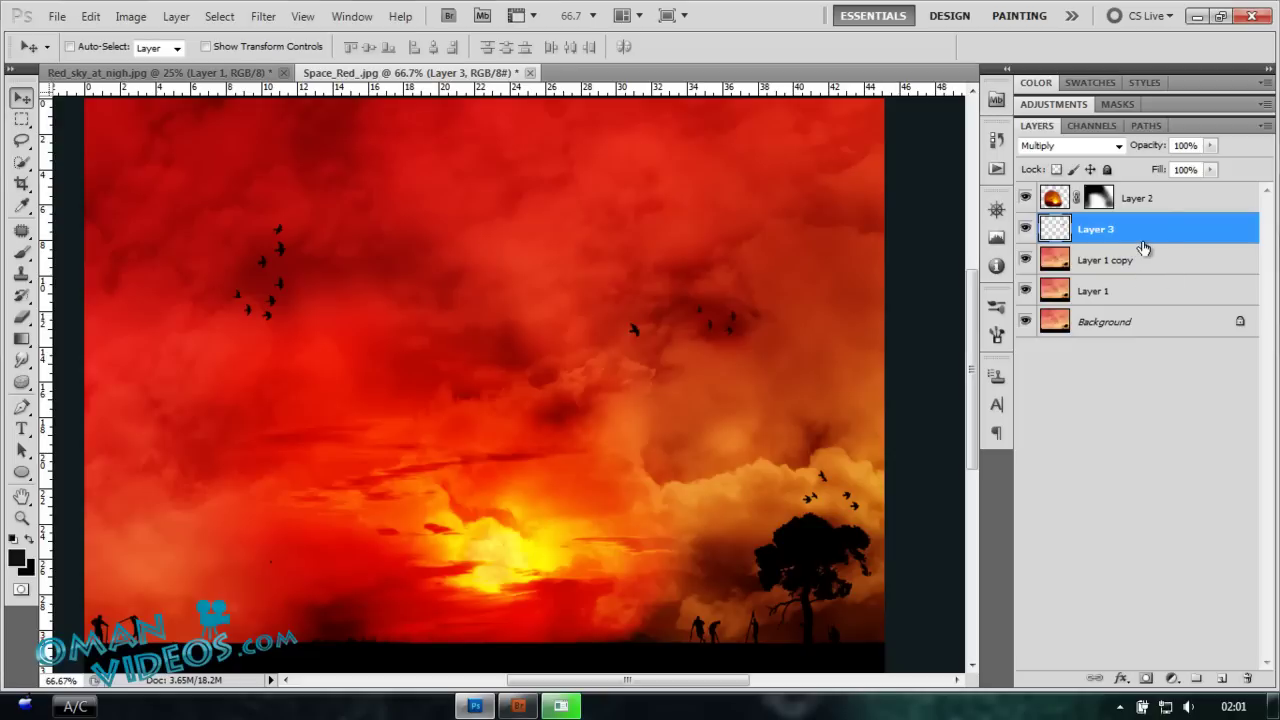
- Stamp all visible layers into a new layer at the top of the stack and activate the Healing Brush
{"action": "left_click", "coordinate": [1131, 333]}
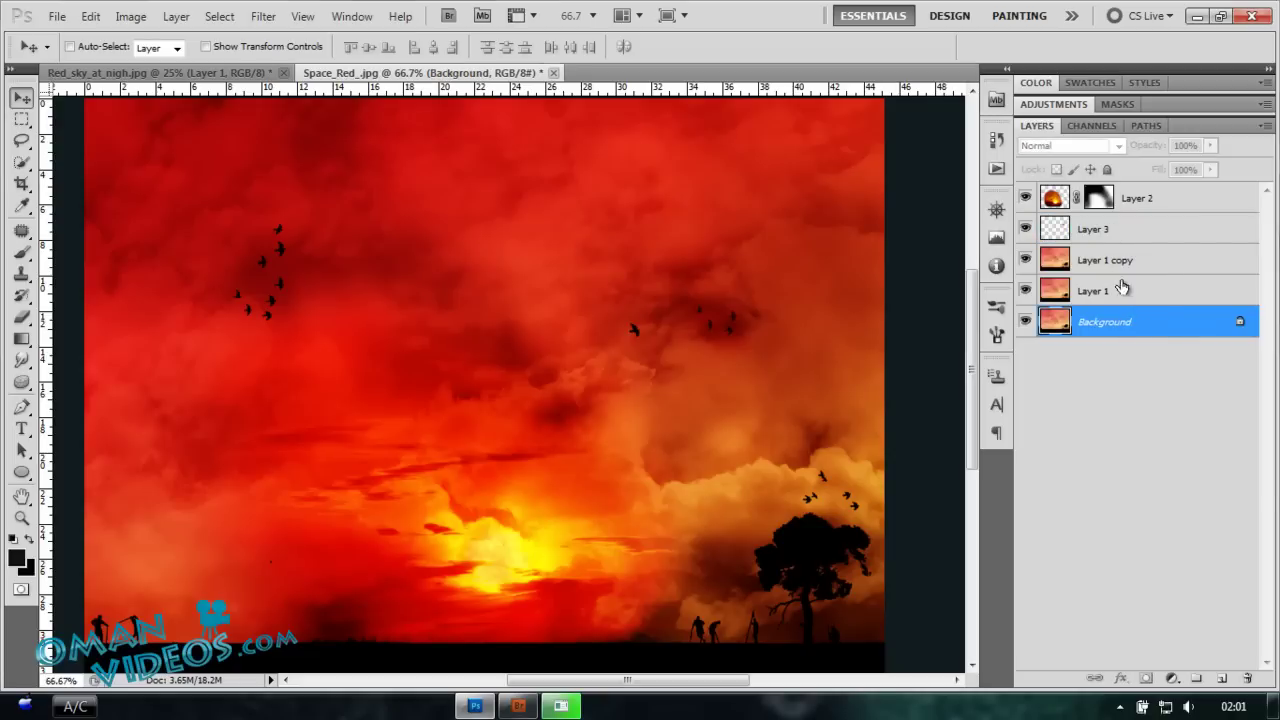
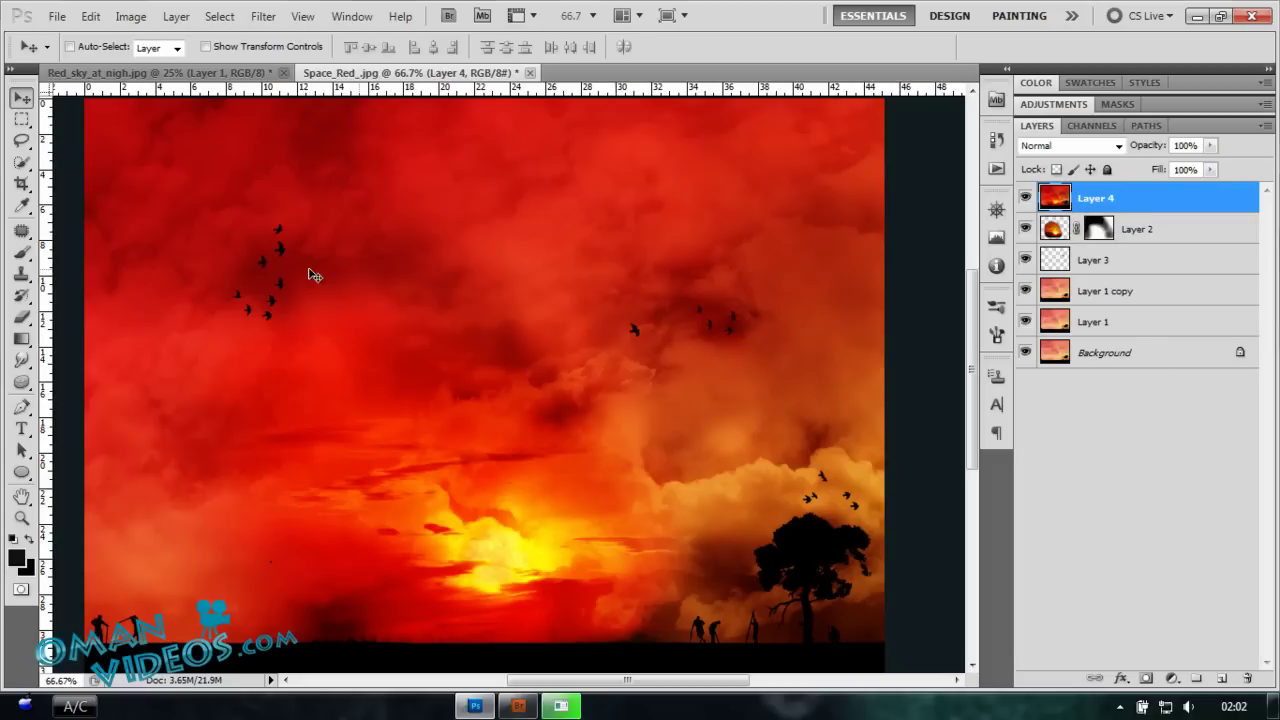
{"action": "left_click_drag", "start_coordinate": [21, 230], "coordinate": [95, 282]}
{"action": "left_click", "coordinate": [21, 230]}
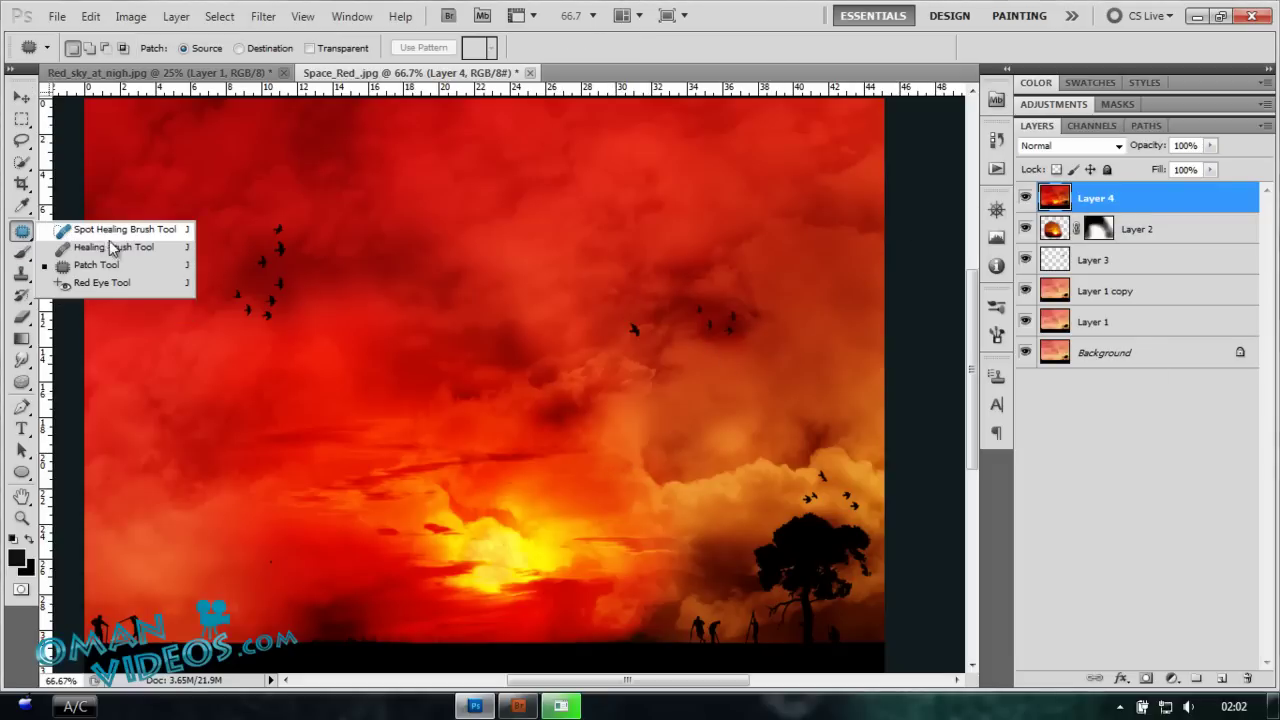
{"action": "left_click", "coordinate": [114, 249]}
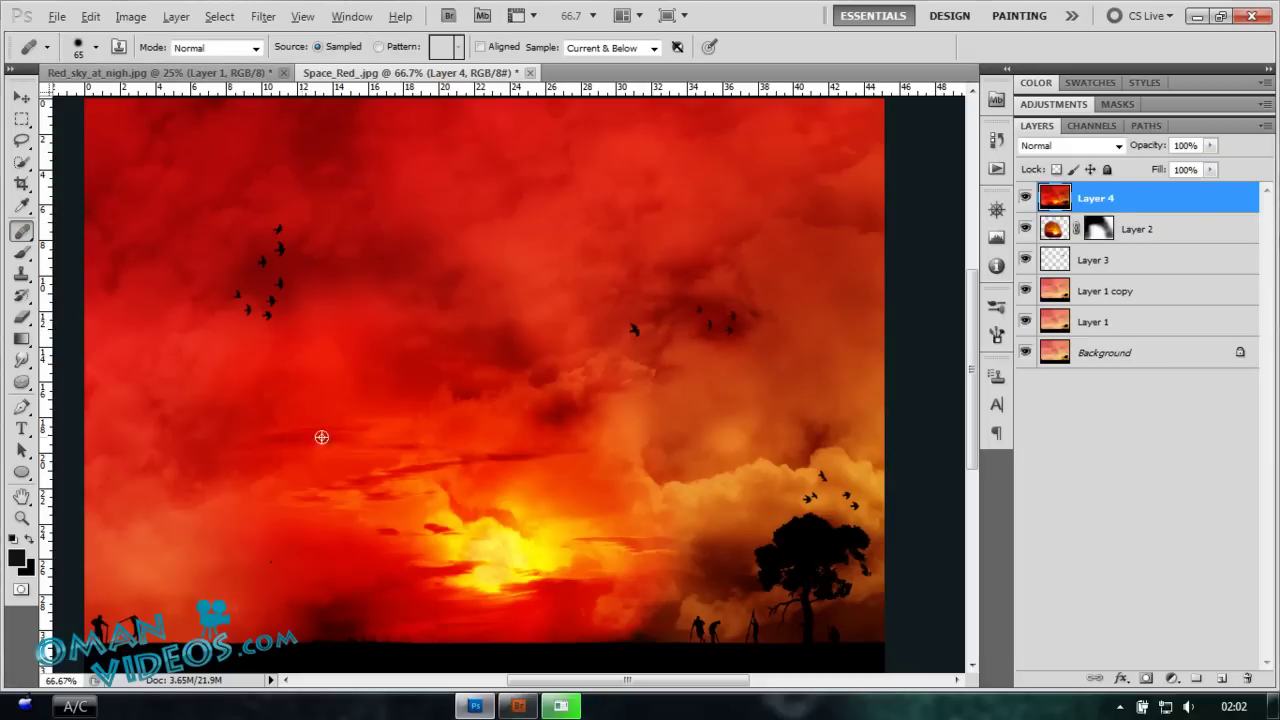
- Try cloning the lone bird into the sky beside the sun with the Healing Brush, and undo it
{"action": "left_click", "coordinate": [641, 331], "text": "alt"}
{"action": "left_click", "coordinate": [333, 478]}
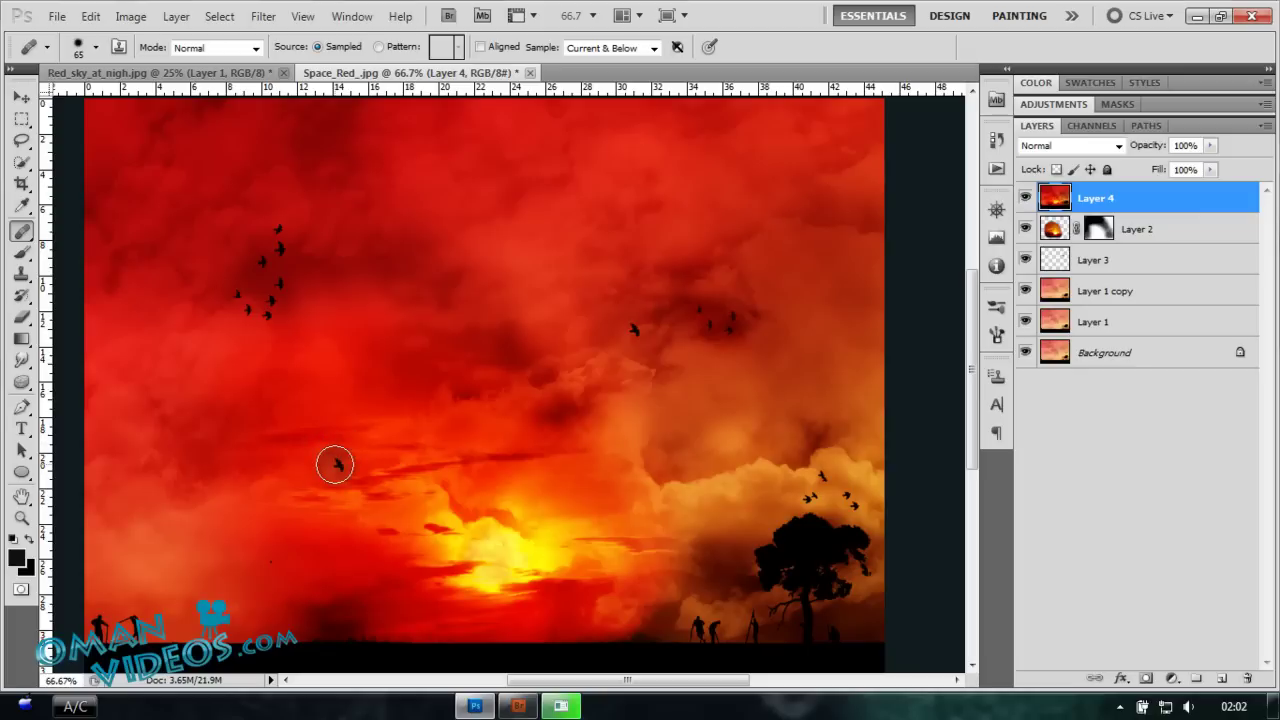
{"action": "key", "text": "ctrl+z"}
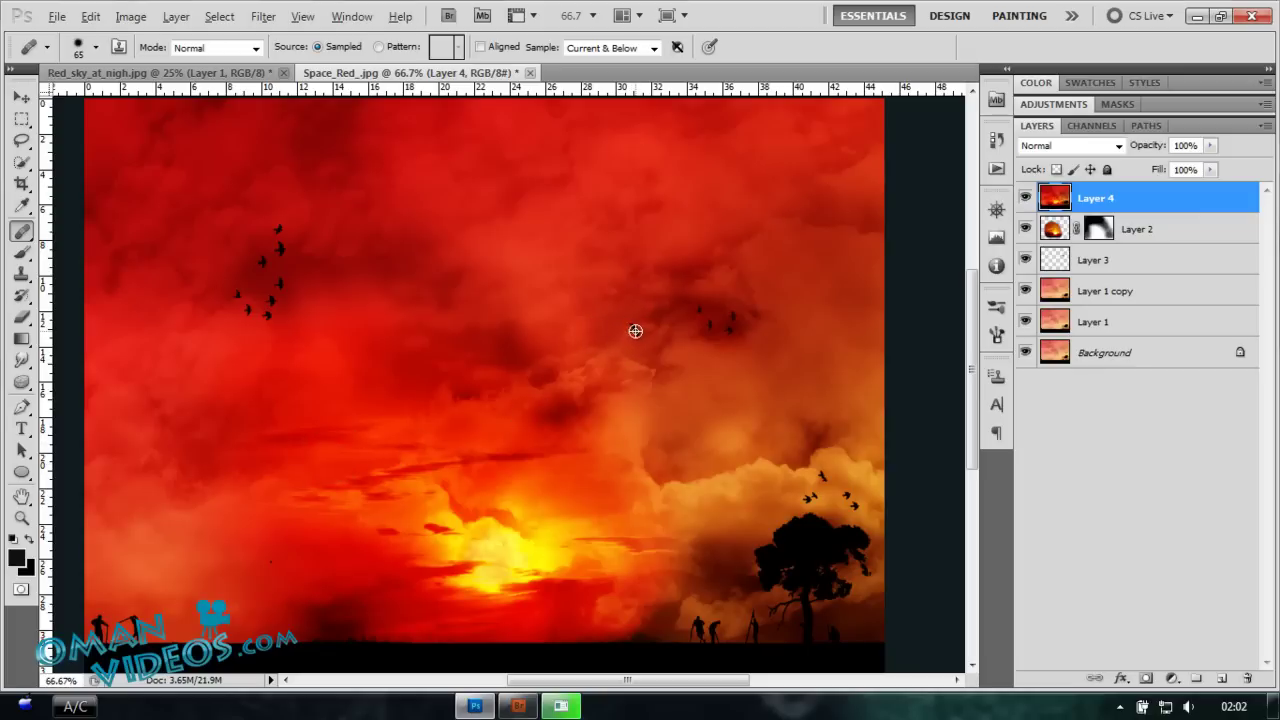
- Sample the lone bird with the Healing Brush and clone it into the red sky left of the sun
{"action": "left_click", "coordinate": [634, 328], "text": "alt"}
{"action": "left_click", "coordinate": [294, 469]}
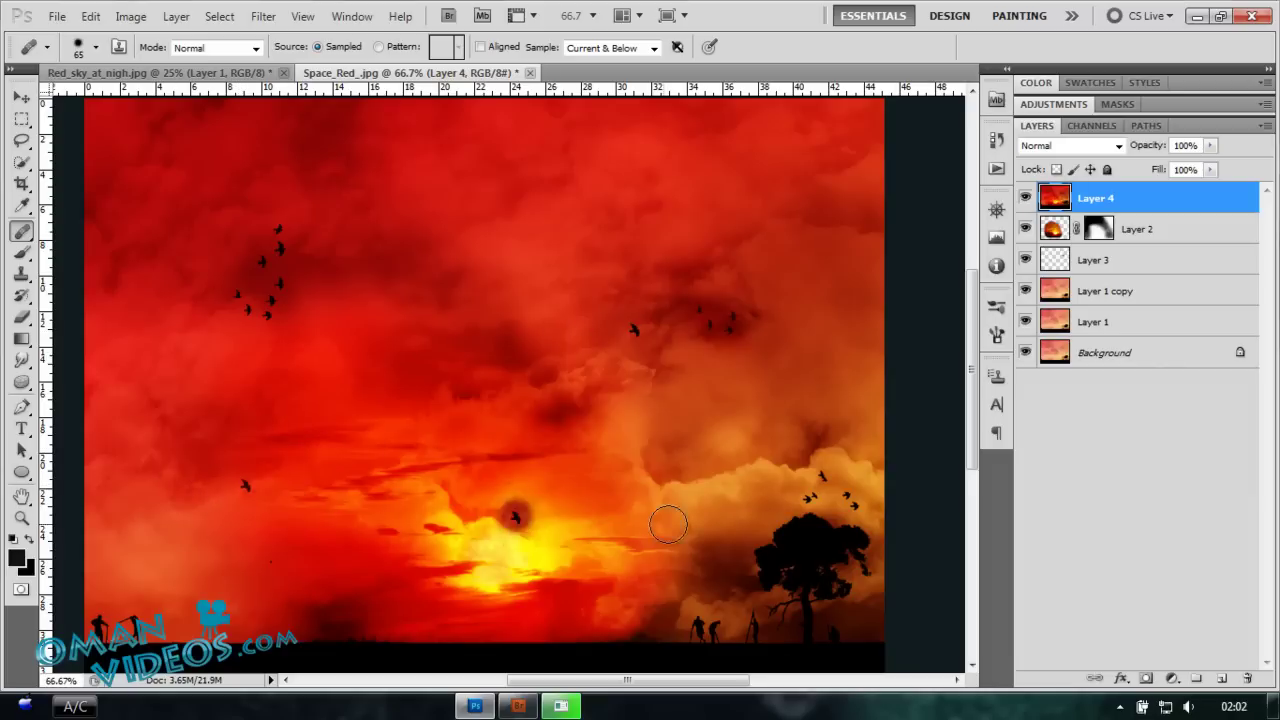
{"action": "left_click", "coordinate": [270, 468]}
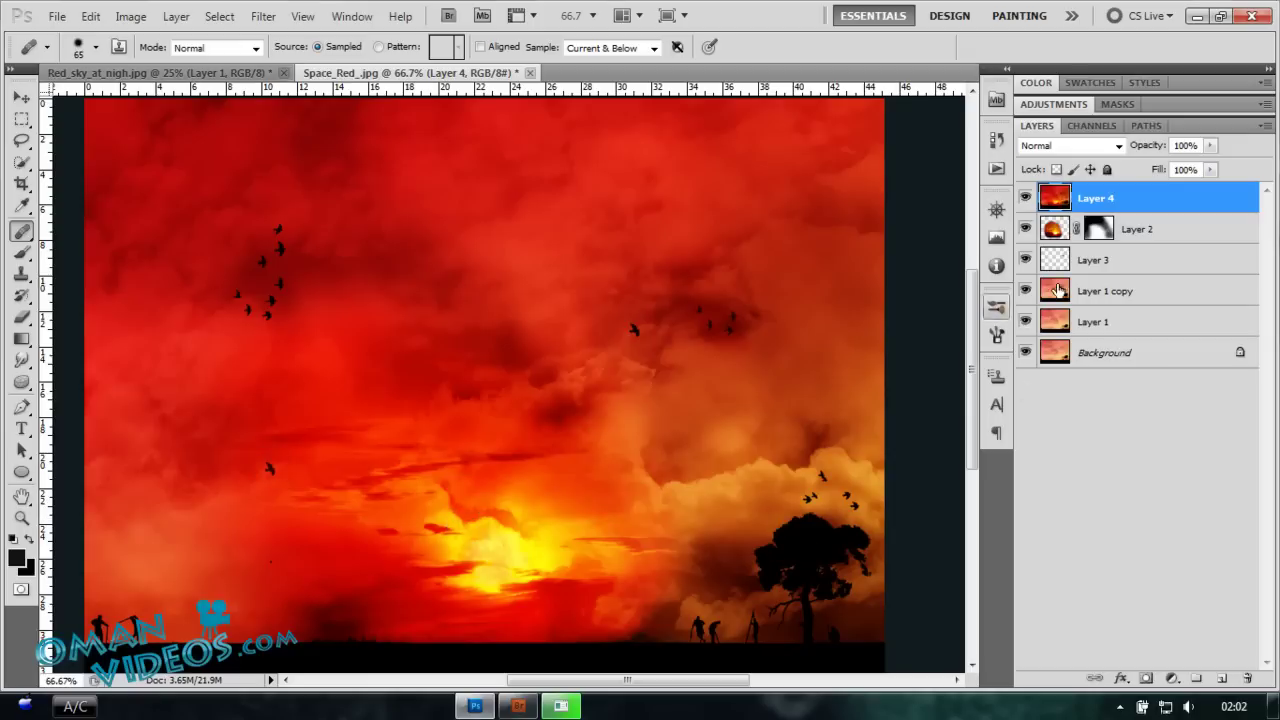
- Add an empty layer on top and set the Healing Brush to sample Current & Below
{"action": "left_click", "coordinate": [1222, 679]}
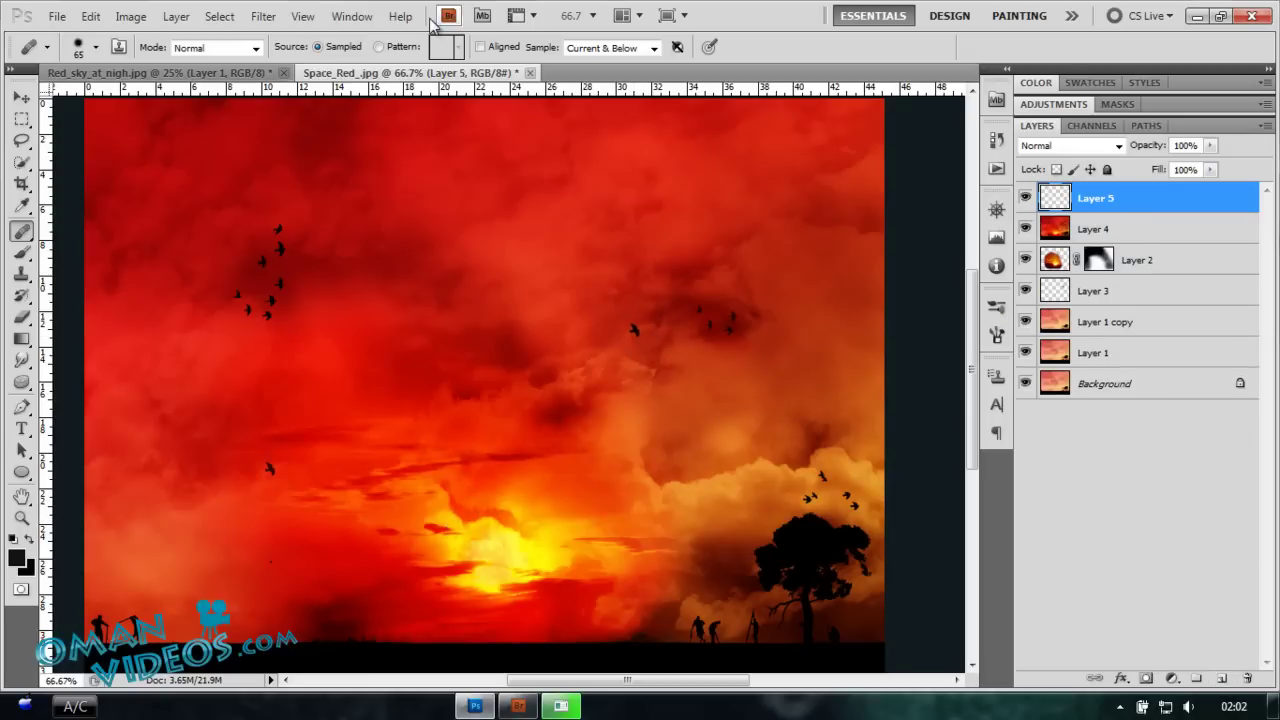
{"action": "left_click", "coordinate": [610, 48]}
{"action": "left_click", "coordinate": [613, 49]}
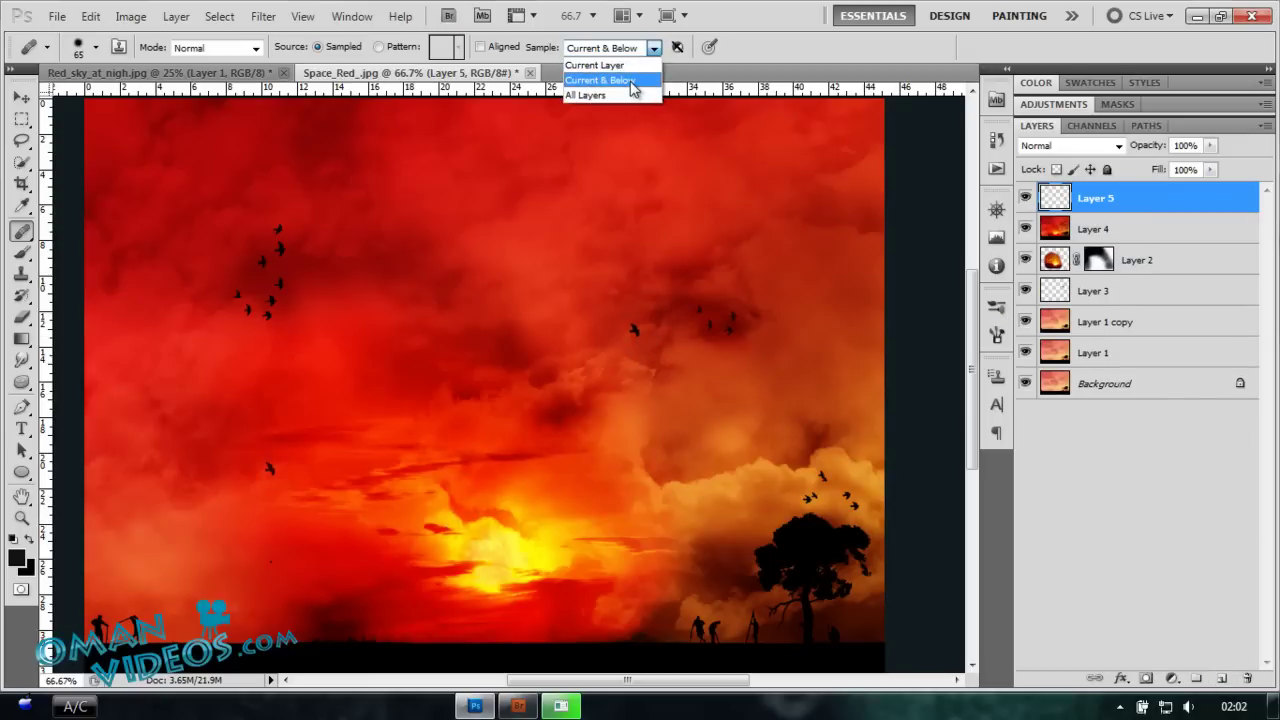
{"action": "left_click", "coordinate": [628, 80]}
{"action": "left_click", "coordinate": [612, 48]}
{"action": "left_click", "coordinate": [613, 80]}
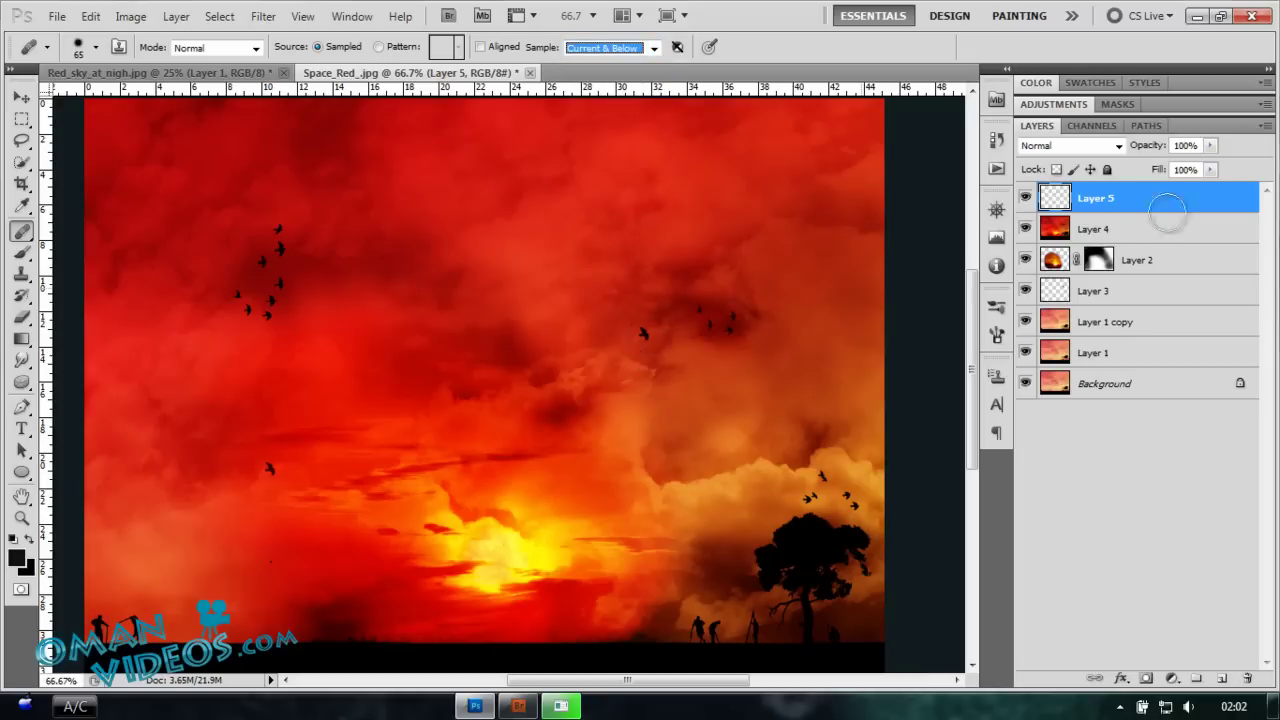
- Try cloning the top pair of birds from the left flock into the sky above the sun on Layer 5 with the Healing Brush
{"action": "left_click", "coordinate": [1112, 229]}
{"action": "left_click", "coordinate": [1137, 205]}
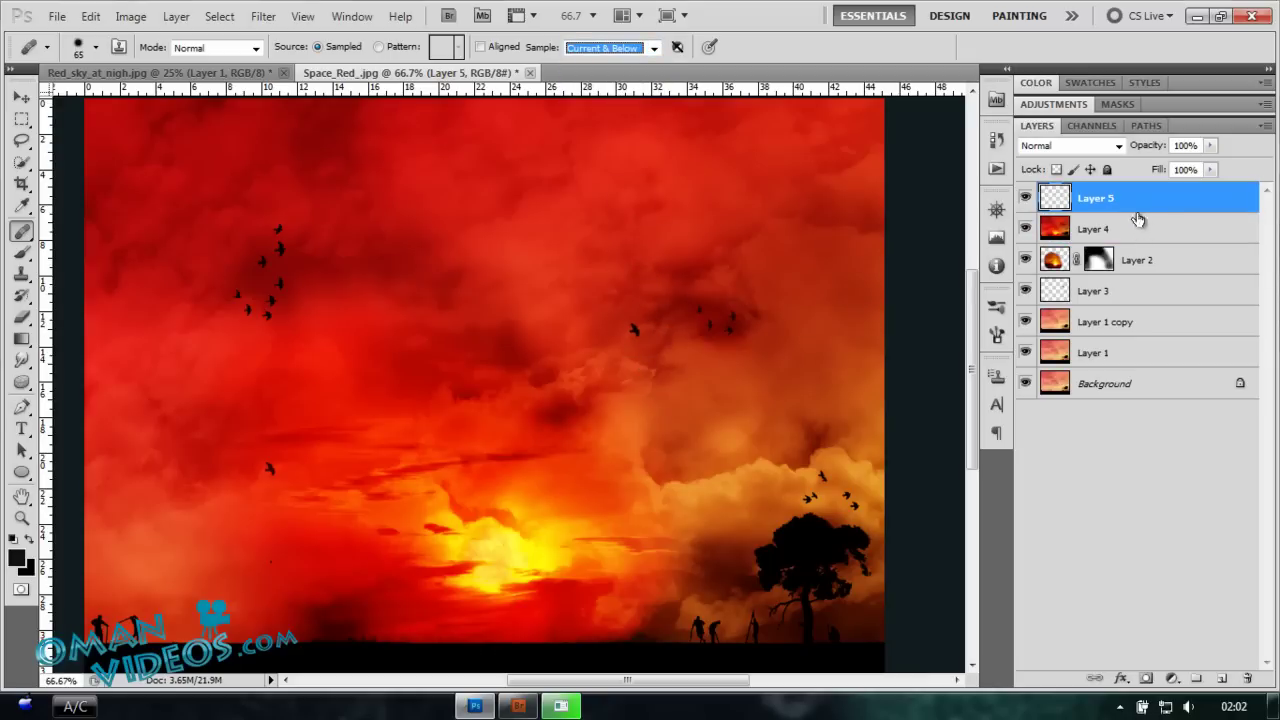
{"action": "left_click", "coordinate": [280, 237], "text": "alt"}
{"action": "left_click_drag", "start_coordinate": [597, 397], "coordinate": [598, 420]}
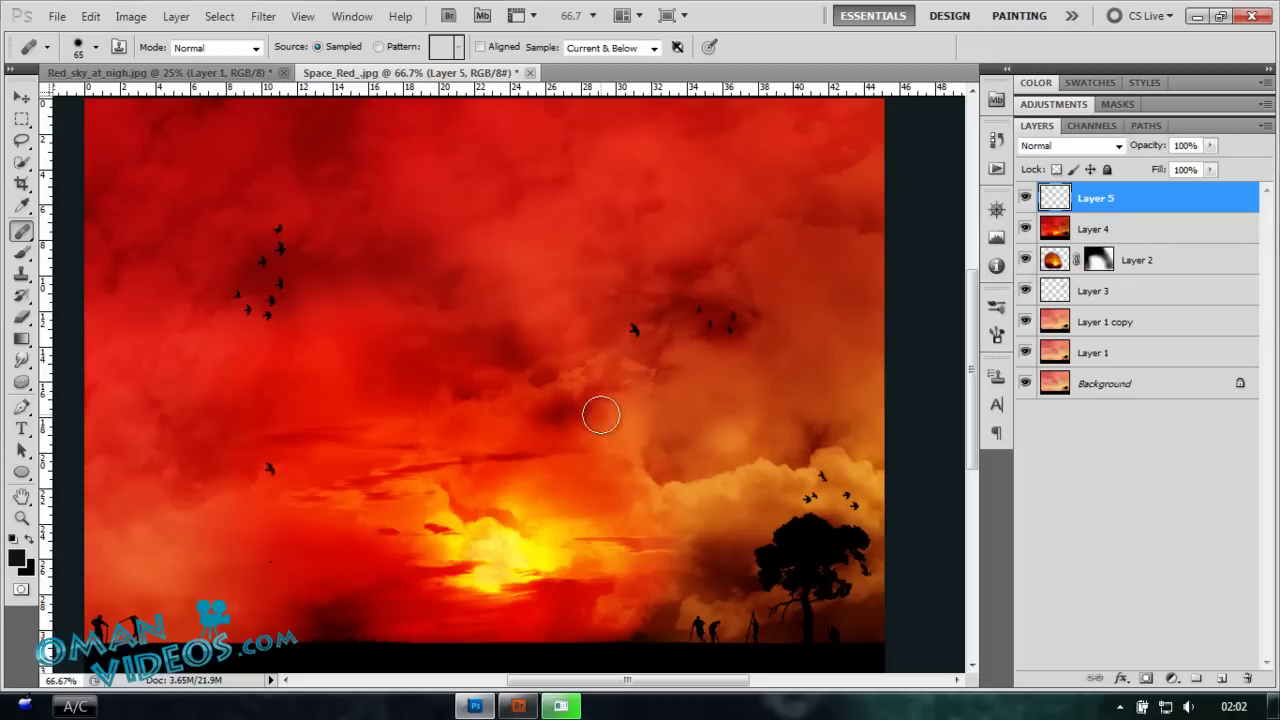
{"action": "left_click", "coordinate": [771, 451]}
{"action": "left_click", "coordinate": [660, 432]}
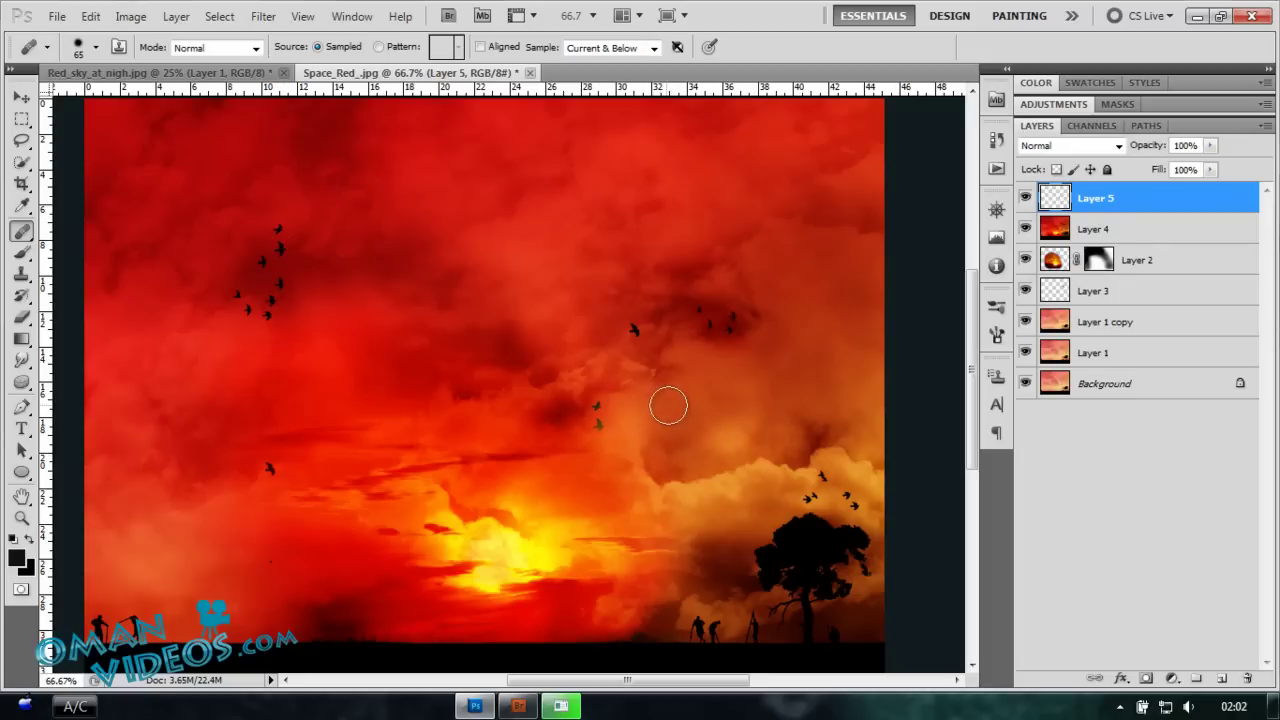
{"action": "left_click", "coordinate": [665, 408]}
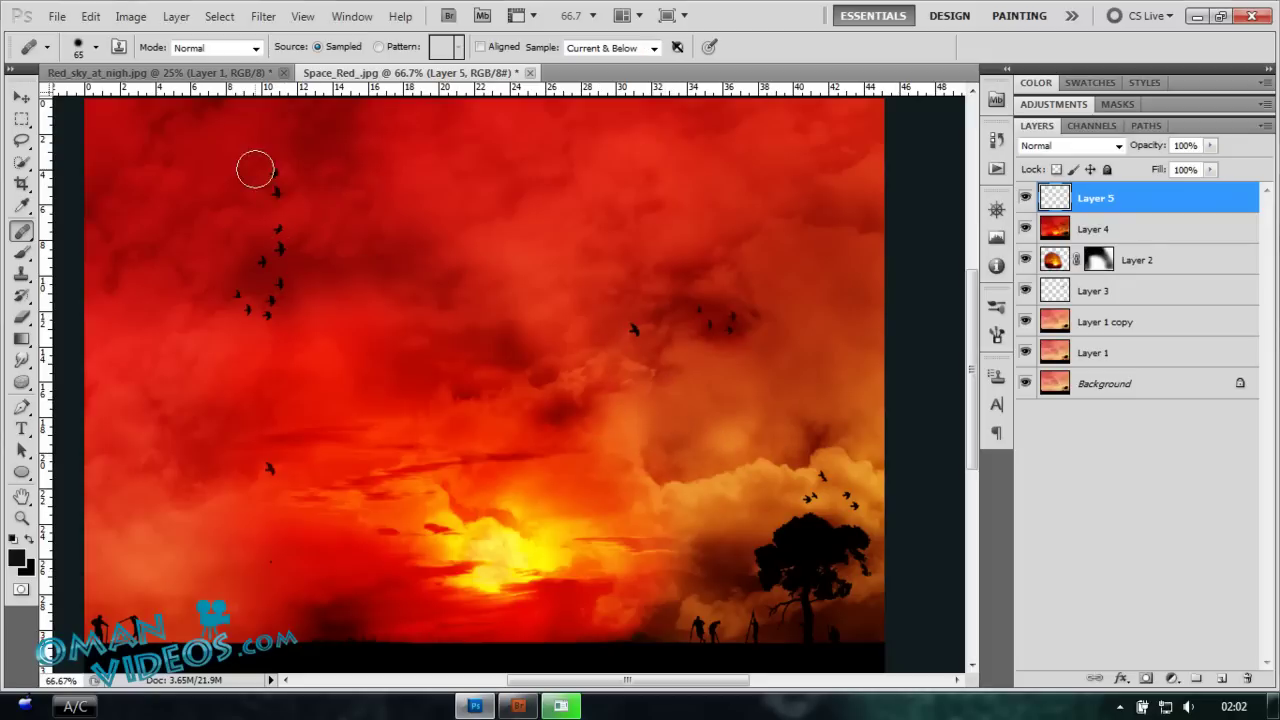
- Resample the top pair of birds from the left flock and clone them onto Layer 5 just below the right flock
{"action": "left_click", "coordinate": [284, 240], "text": "alt"}
{"action": "left_click", "coordinate": [673, 387]}
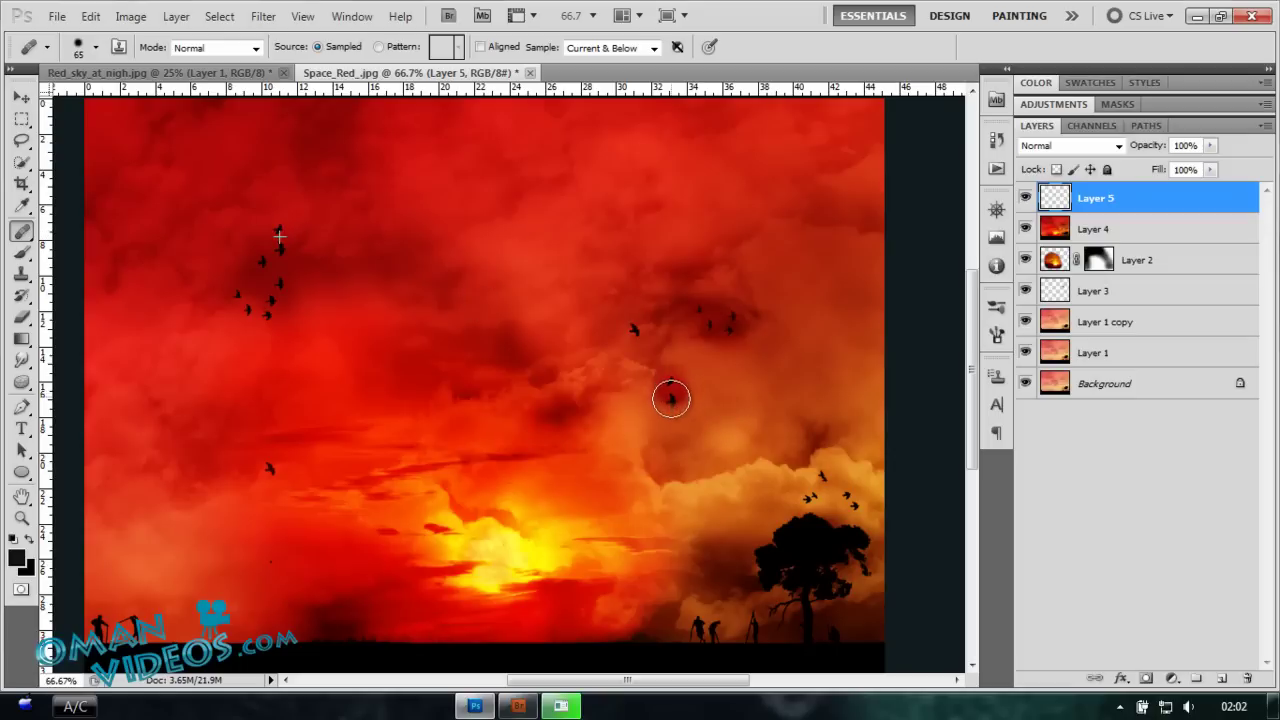
{"action": "left_click", "coordinate": [671, 393]}
{"action": "left_click", "coordinate": [752, 422]}
- Try moving the cloned birds on Layer 5 toward the sun, and undo the move
{"action": "key", "text": "v"}
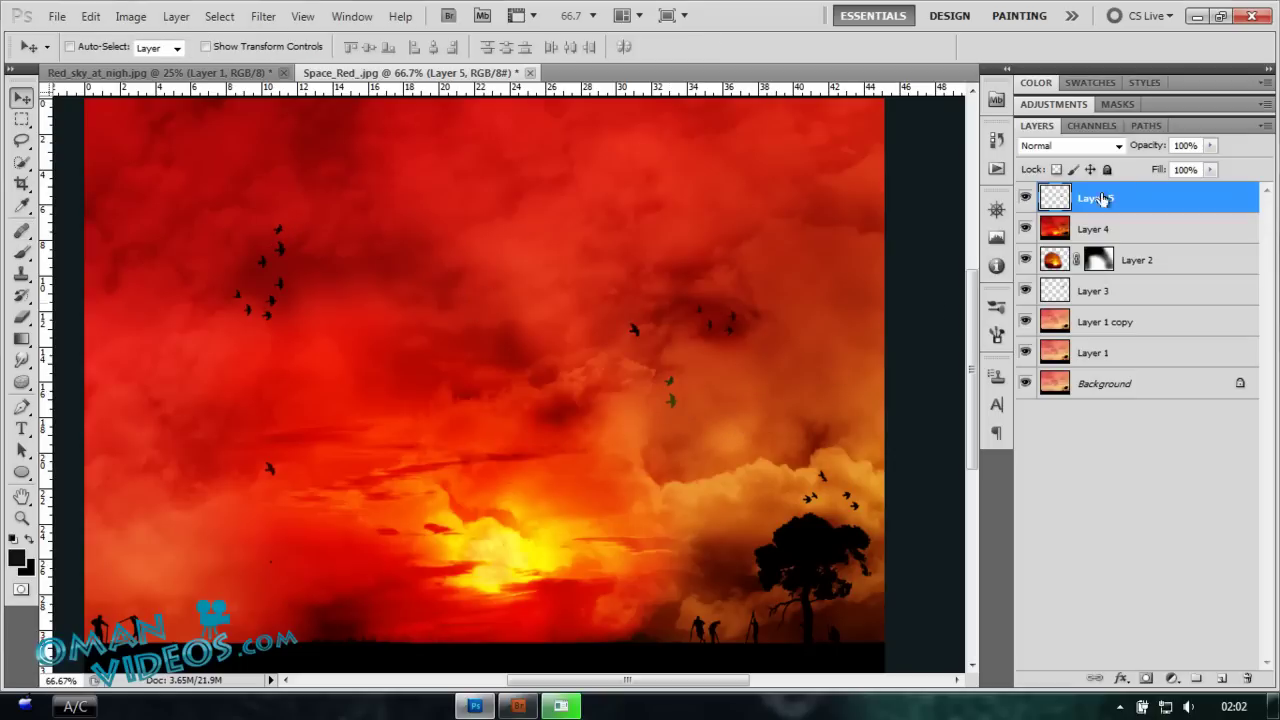
{"action": "left_click_drag", "start_coordinate": [656, 423], "coordinate": [613, 429]}
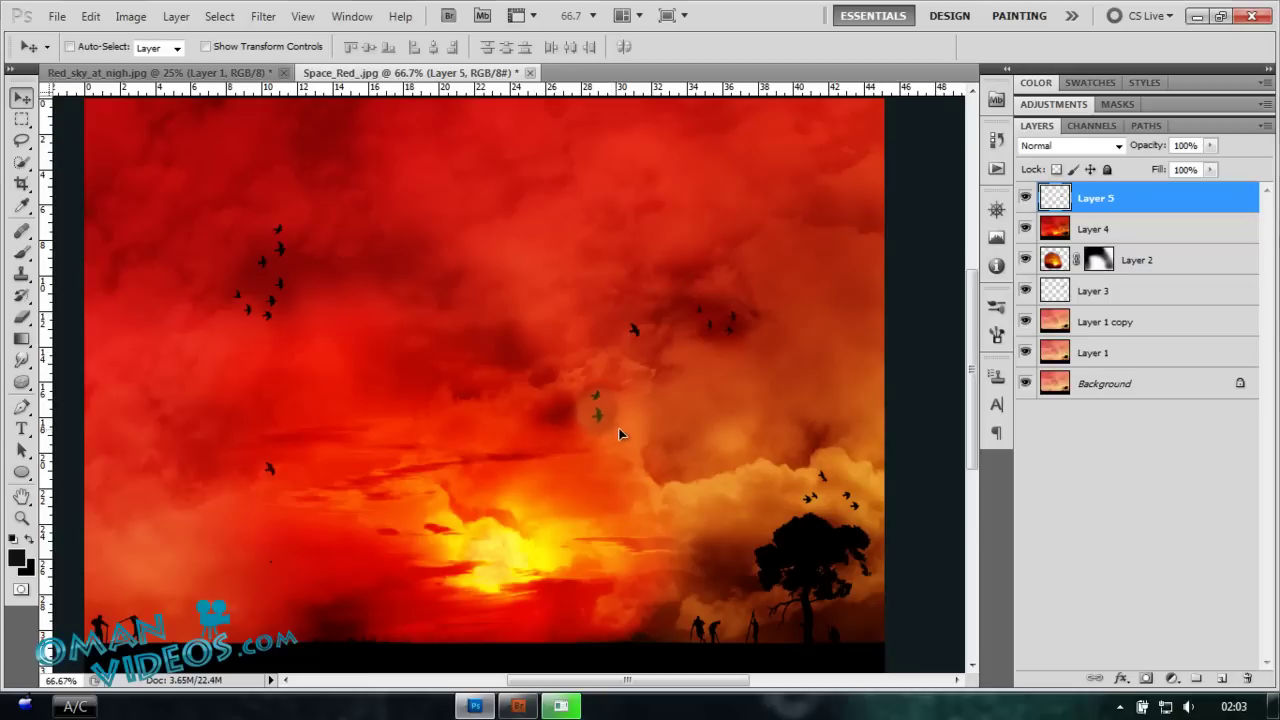
{"action": "key", "text": "ctrl+z"}
- Try the Multiply, Soft Light and Linear Dodge (Add) blend modes on Layer 5, and delete the layer
{"action": "left_click", "coordinate": [1068, 145]}
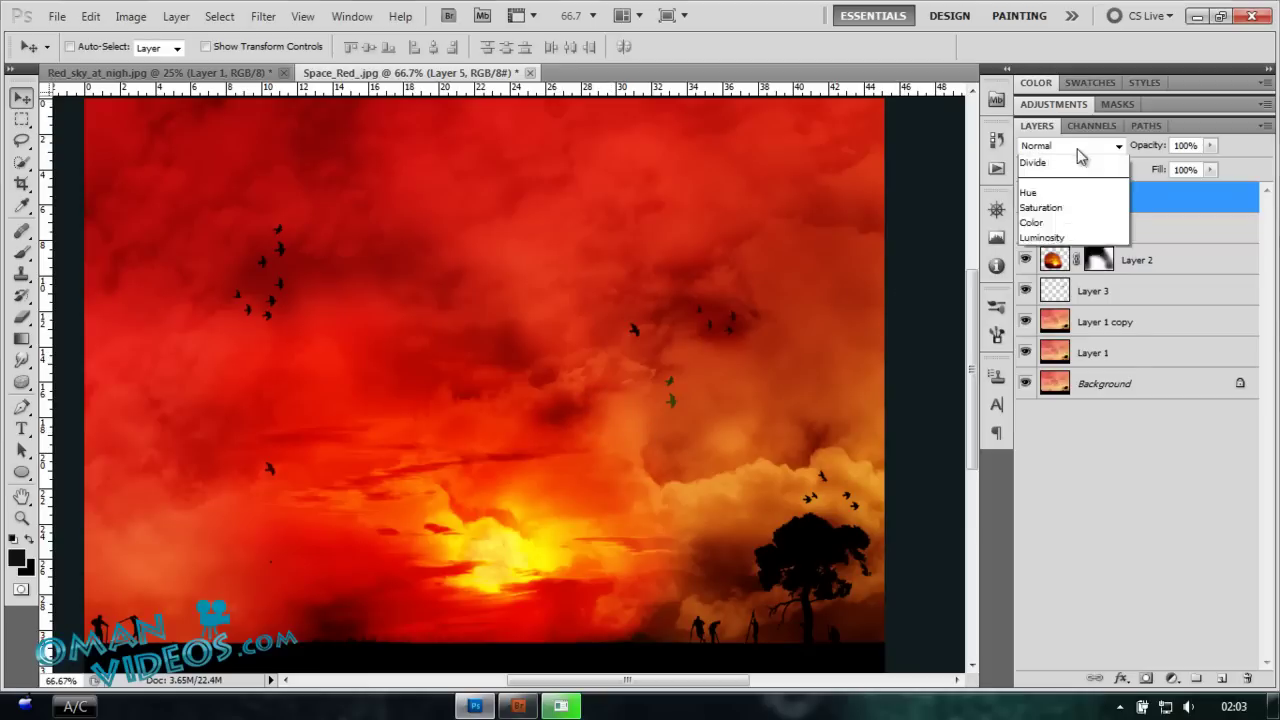
{"action": "left_click", "coordinate": [1064, 223]}
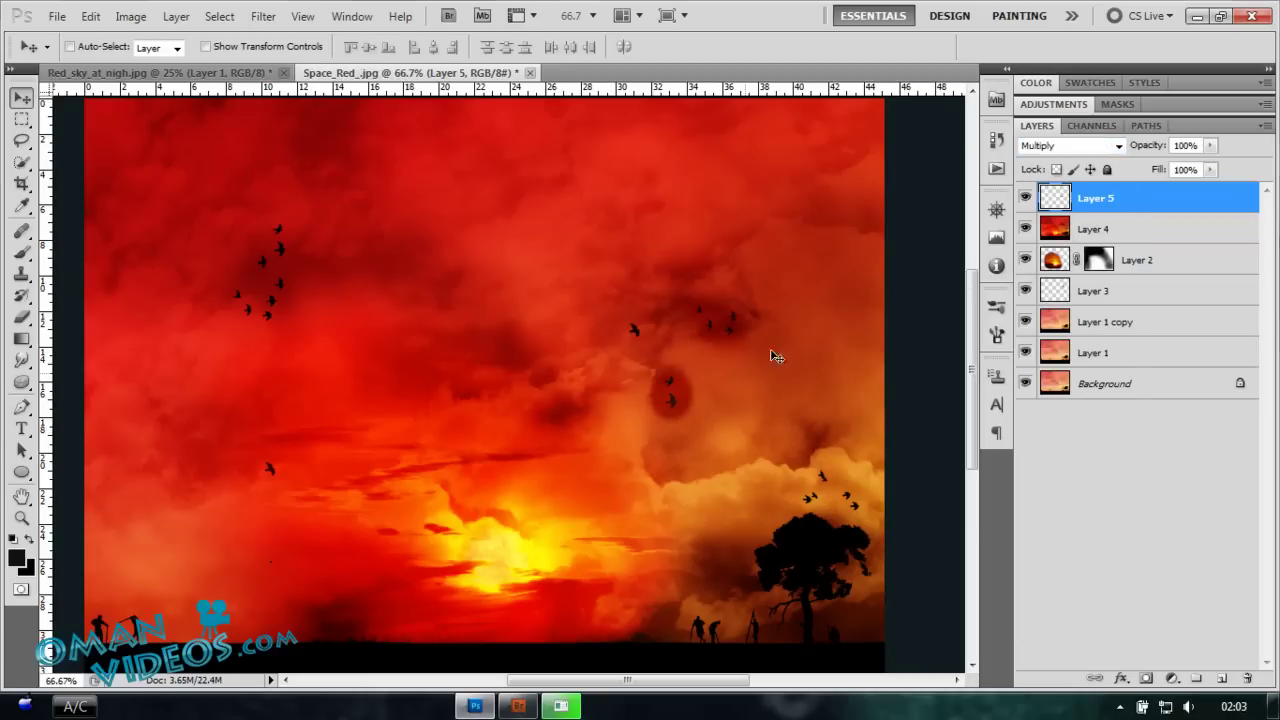
{"action": "left_click", "coordinate": [1060, 146]}
{"action": "left_click", "coordinate": [1058, 392]}
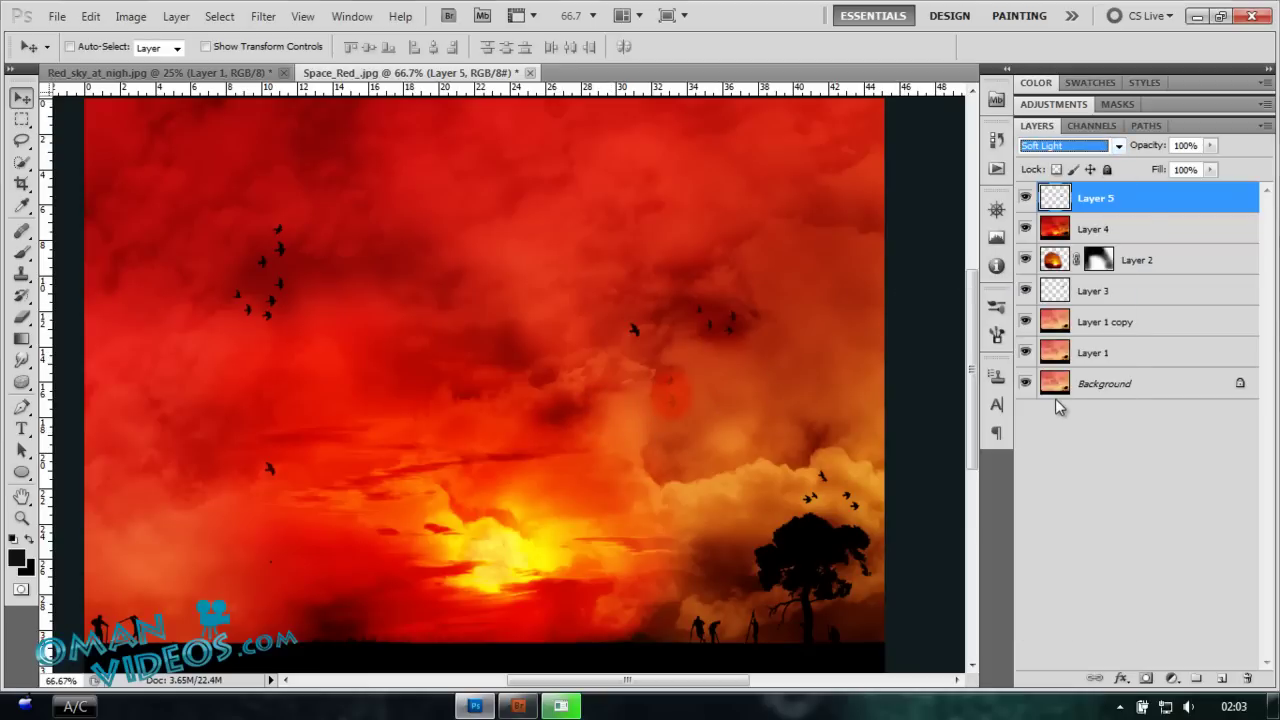
{"action": "key", "text": "Up"}
{"action": "key", "text": "Up"}
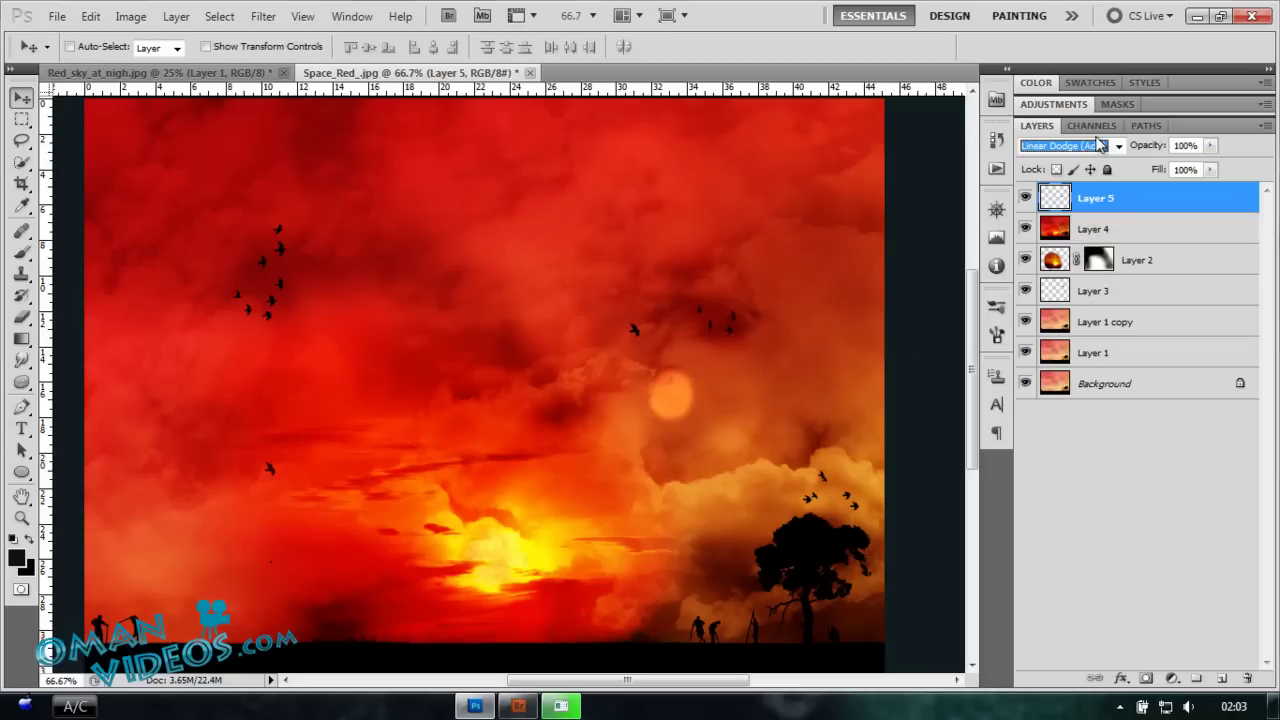
{"action": "key", "text": "Delete"}
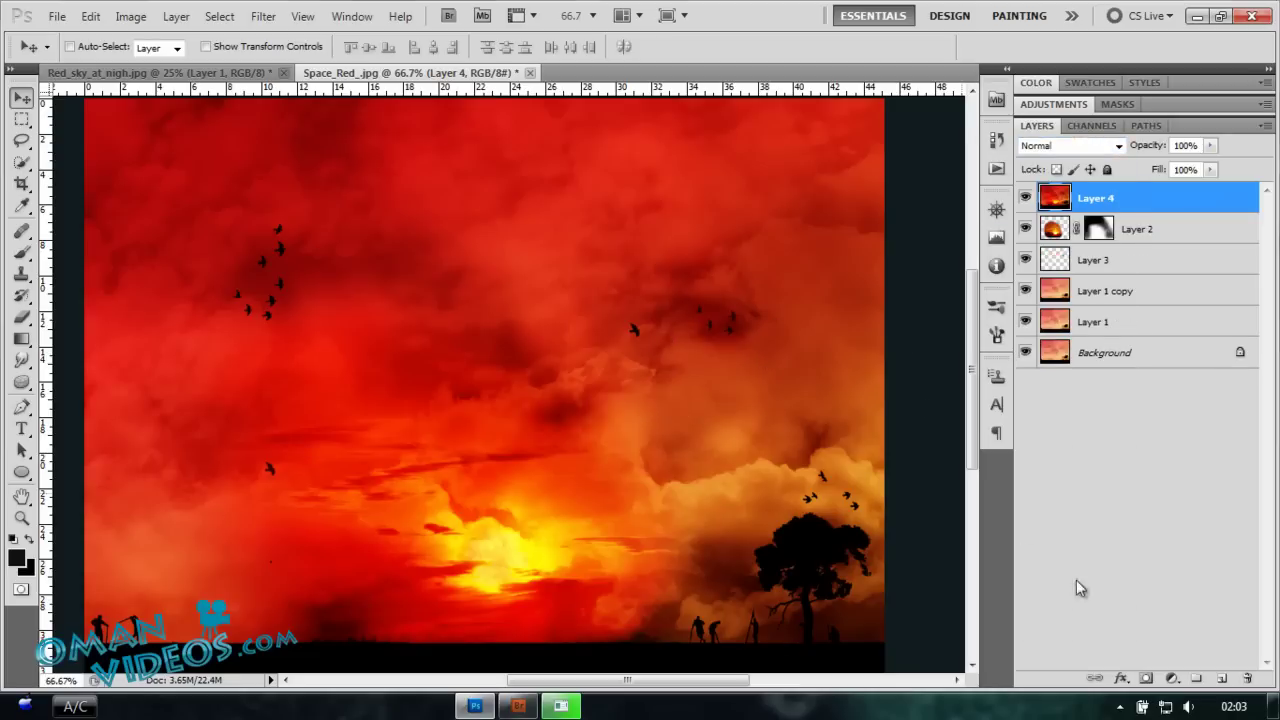
- Add a new empty layer above Layer 4 and activate the Healing Brush
{"action": "left_click", "coordinate": [1222, 679]}
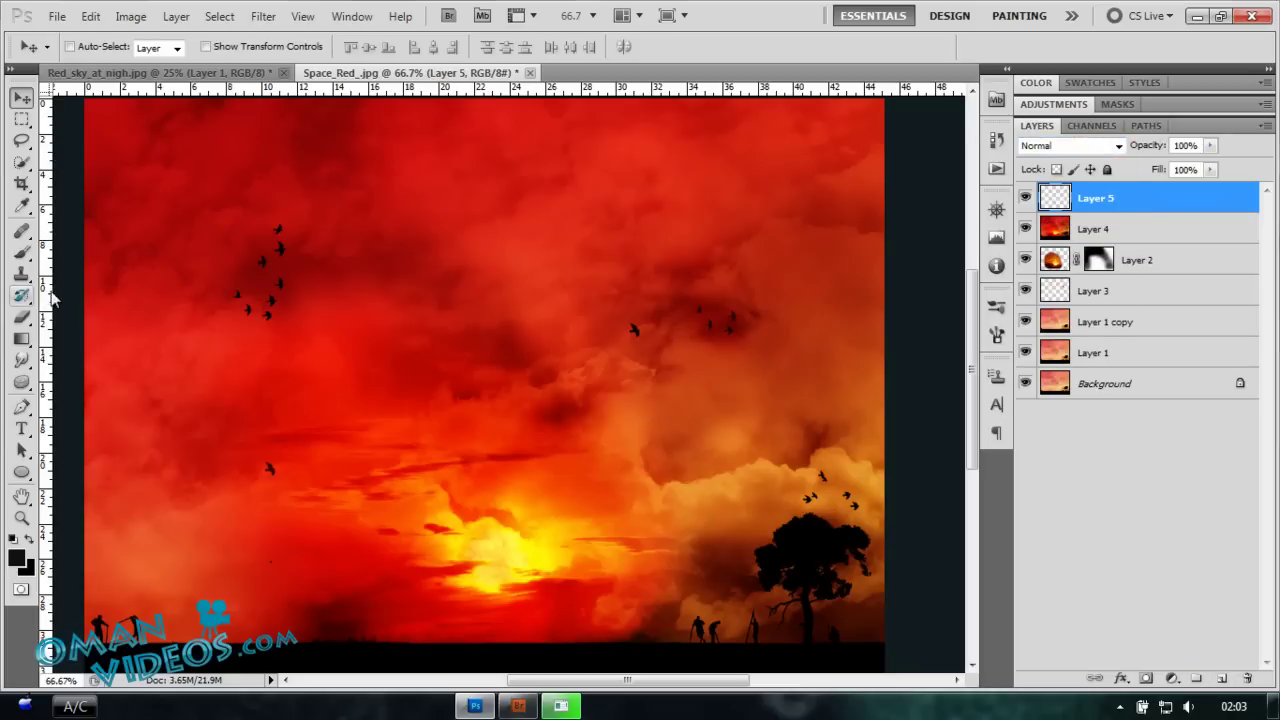
{"action": "left_click", "coordinate": [22, 250]}
{"action": "left_click", "coordinate": [22, 231]}
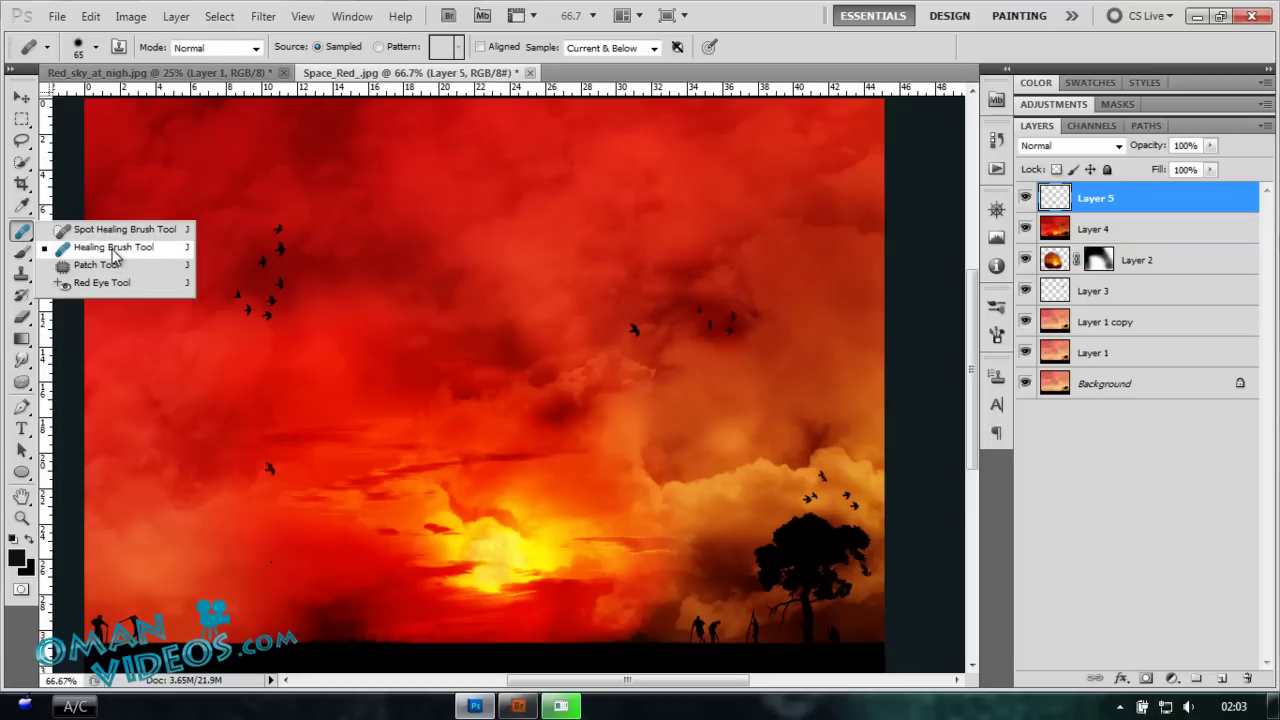
{"action": "left_click", "coordinate": [110, 240]}
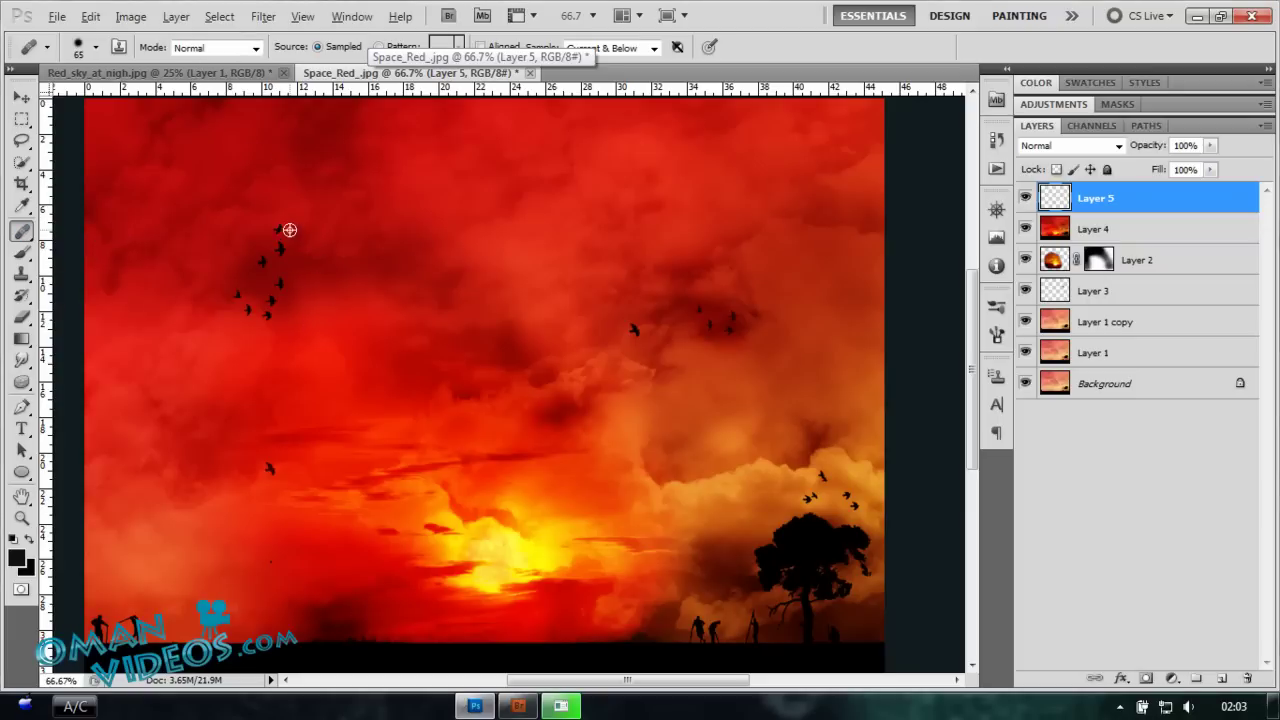
- Sample the lower birds of the left flock and clone two of them into the sky just above the sun
{"action": "left_click", "coordinate": [247, 302], "text": "alt"}
{"action": "left_click", "coordinate": [511, 445]}
{"action": "key", "text": "ctrl+z"}
{"action": "left_click", "coordinate": [528, 388]}
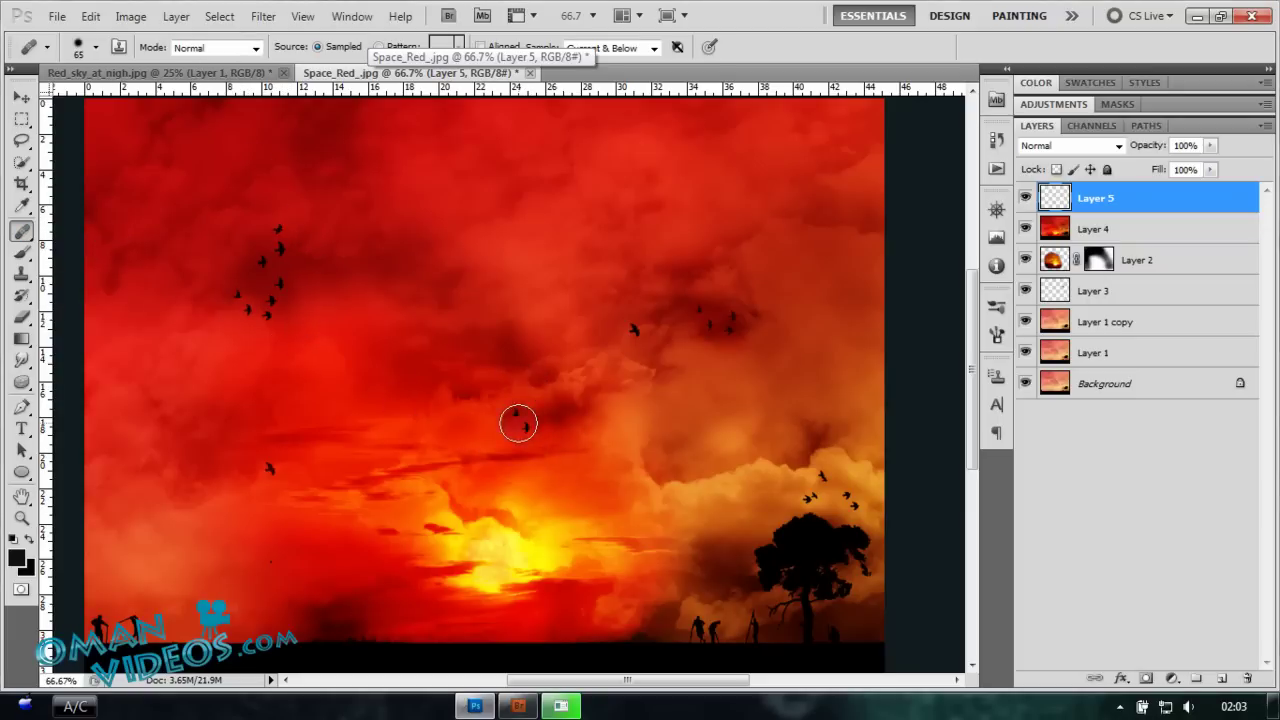
{"action": "left_click", "coordinate": [517, 420]}
{"action": "key", "text": "v"}
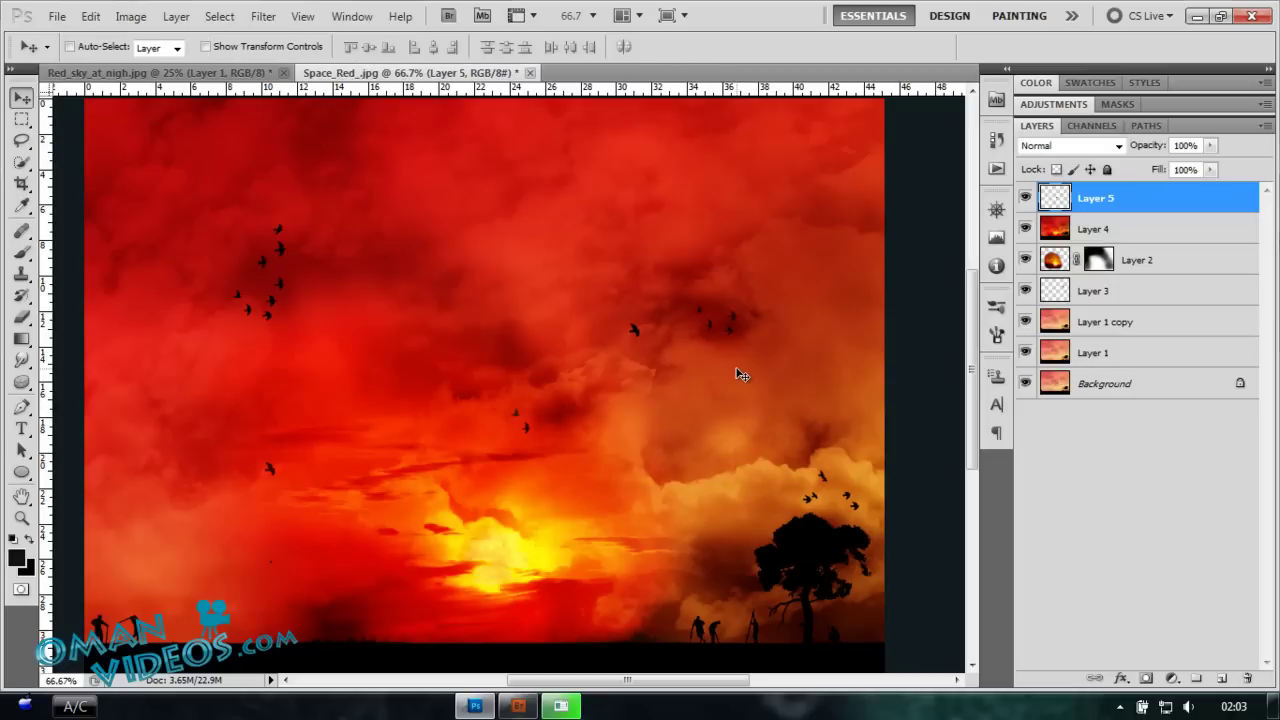
- Add an empty layer directly above Layer 4 and clone the swinging golfer onto the horizon left of the sun with the Healing Brush
{"action": "left_click", "coordinate": [21, 231]}
{"action": "left_click", "coordinate": [1205, 236]}
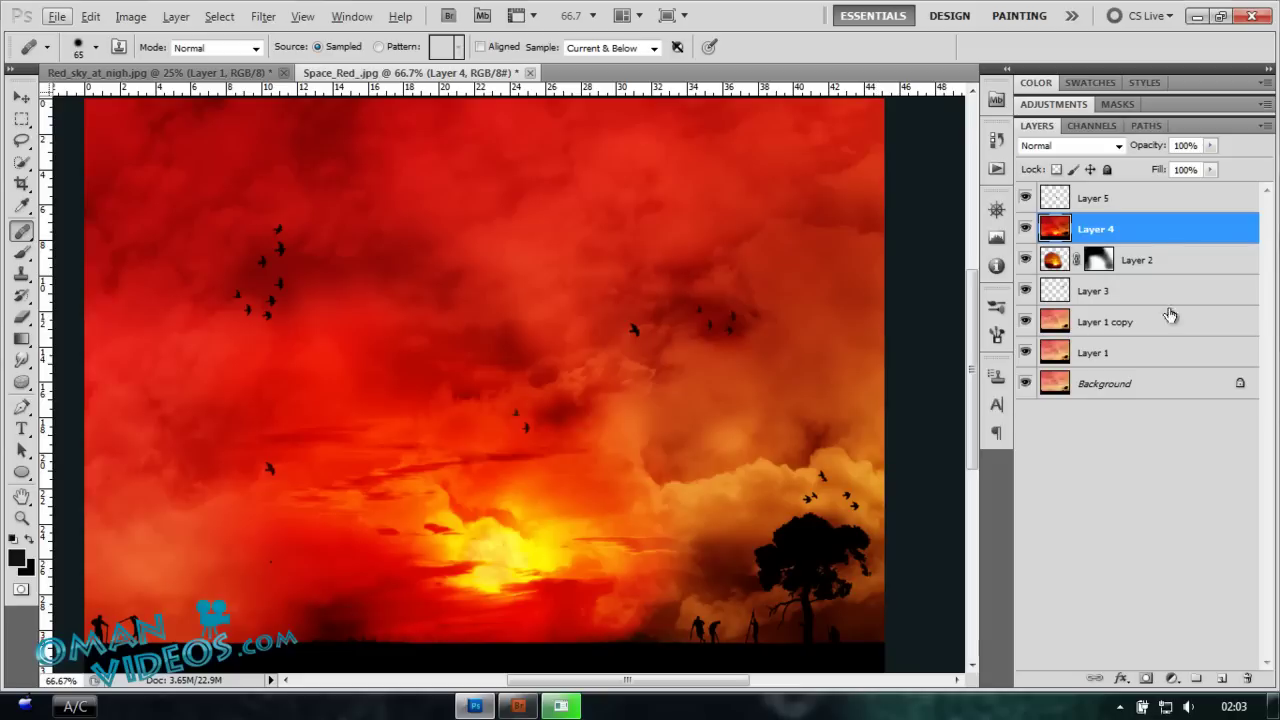
{"action": "left_click", "coordinate": [1222, 678]}
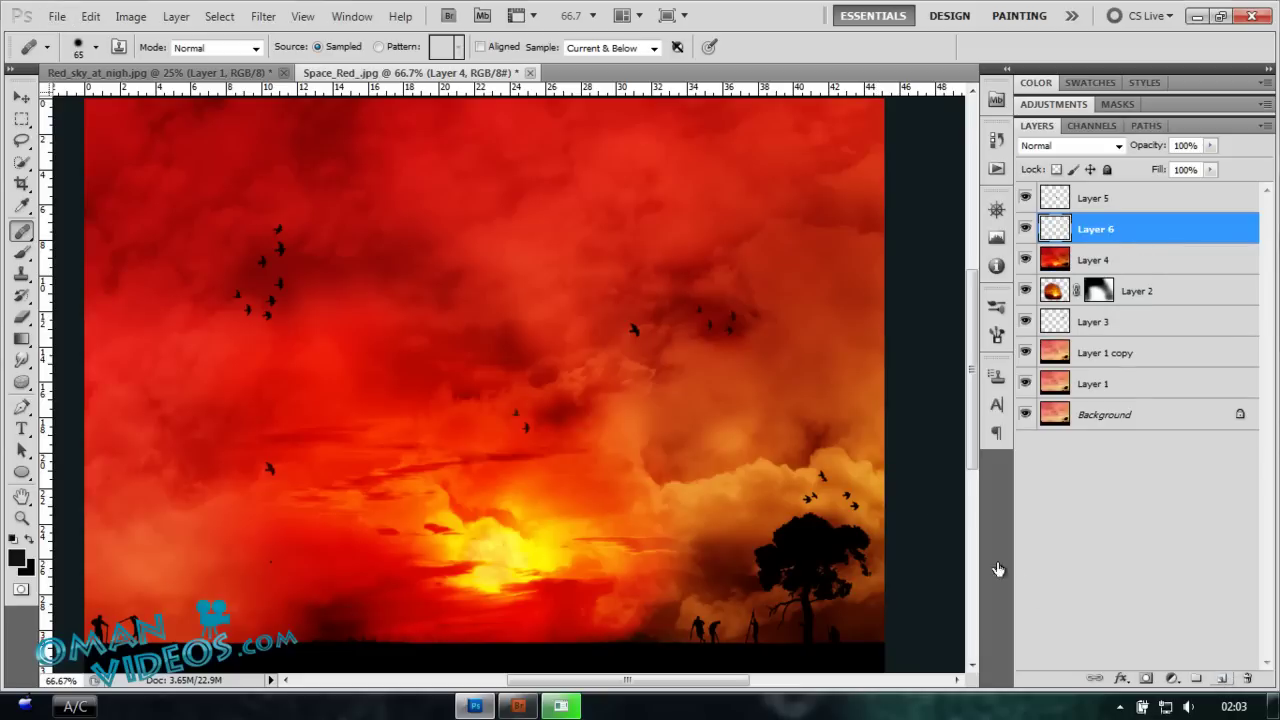
{"action": "left_click", "coordinate": [132, 630], "text": "alt"}
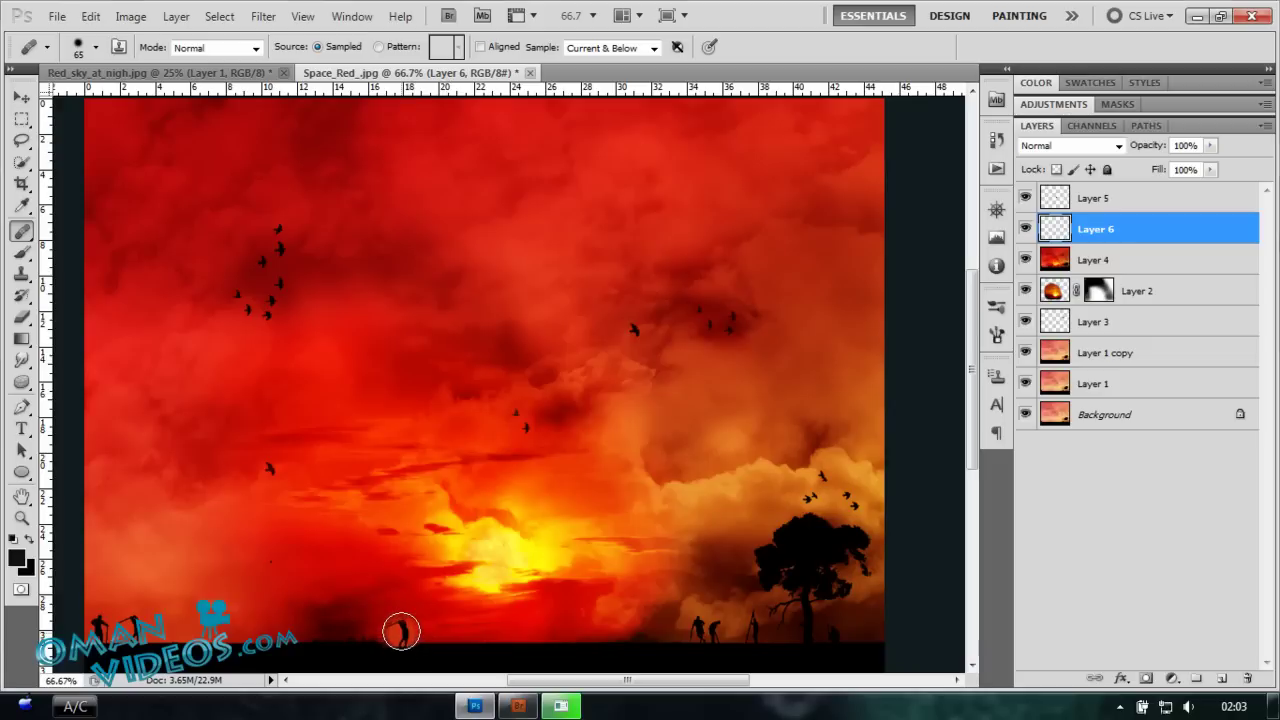
{"action": "left_click", "coordinate": [401, 630]}
- Flip the cloned golfer horizontally and move it along the horizon closer to the two original golfers on the left
{"action": "key", "text": "v"}
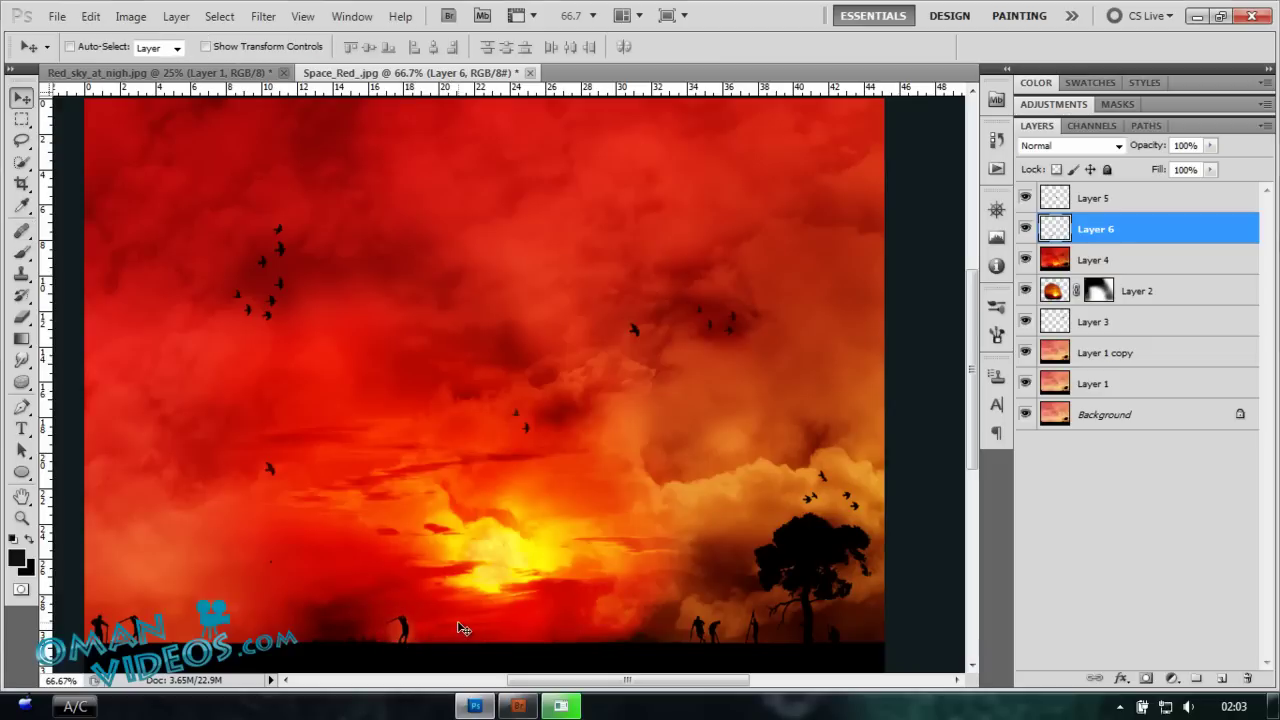
{"action": "key", "text": "ctrl+t"}
{"action": "right_click", "coordinate": [432, 633]}
{"action": "left_click", "coordinate": [547, 586]}
{"action": "key", "text": "Return"}
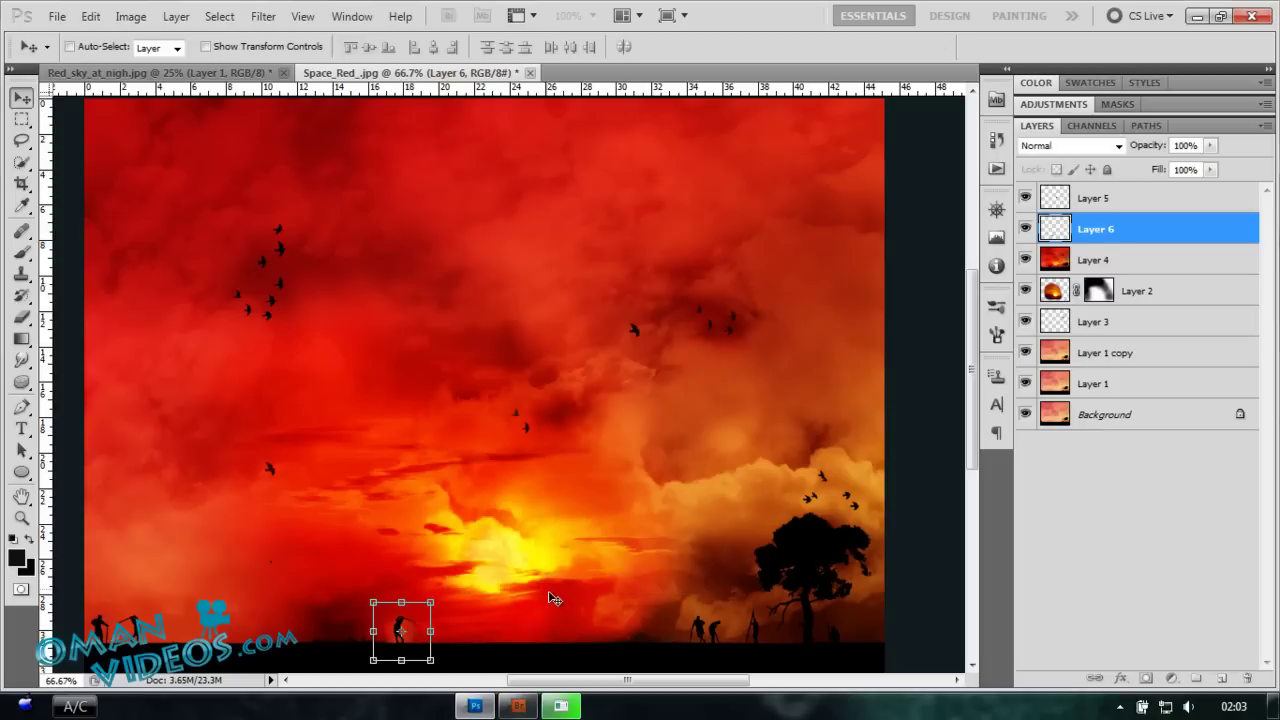
{"action": "left_click_drag", "start_coordinate": [424, 645], "coordinate": [271, 636]}
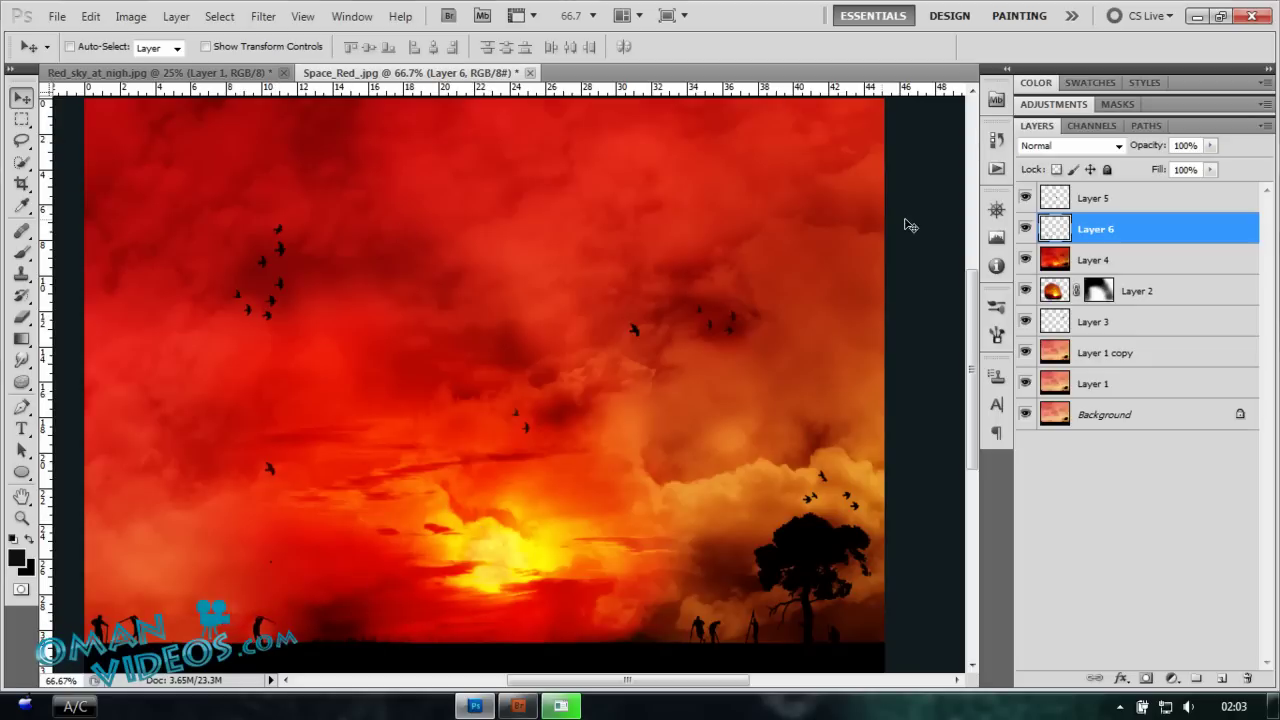
- Set the Lasso's feather to 0 px and select the small ball in the sky above the cloned golfer on Layer 4
{"action": "key", "text": "z"}
{"action": "left_click_drag", "start_coordinate": [400, 434], "coordinate": [114, 663]}
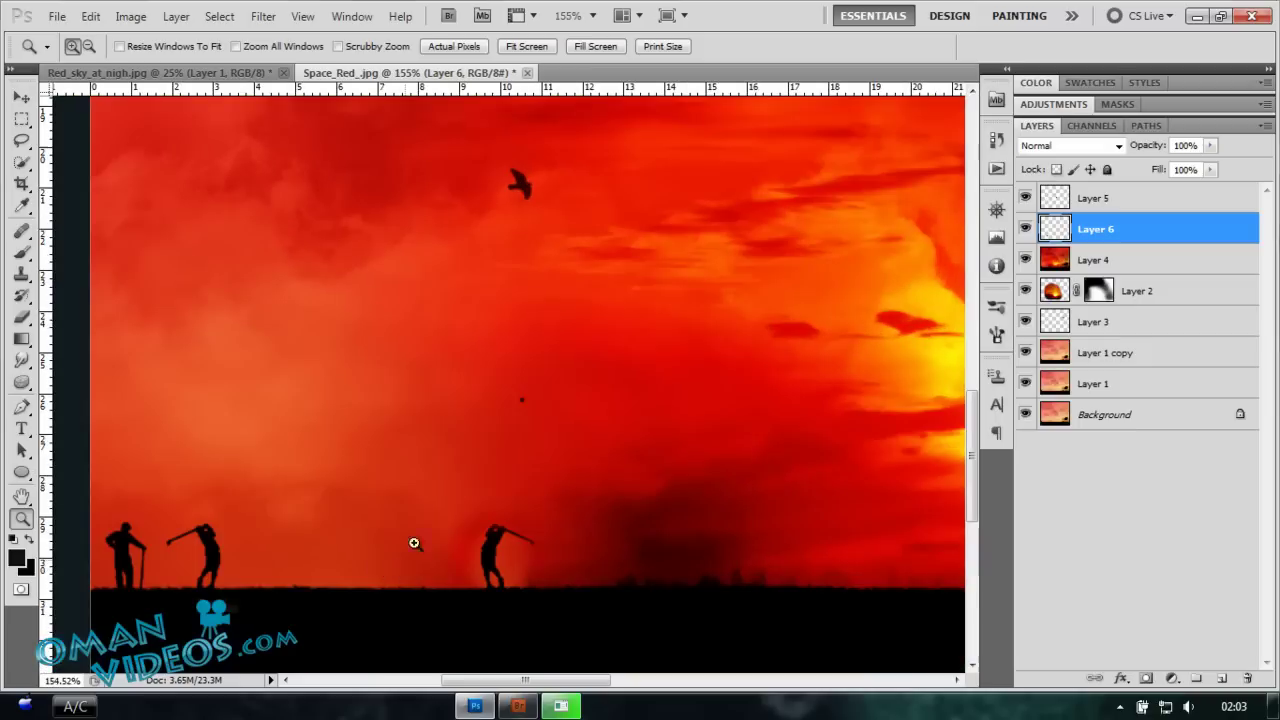
{"action": "left_click_drag", "start_coordinate": [638, 302], "coordinate": [660, 296]}
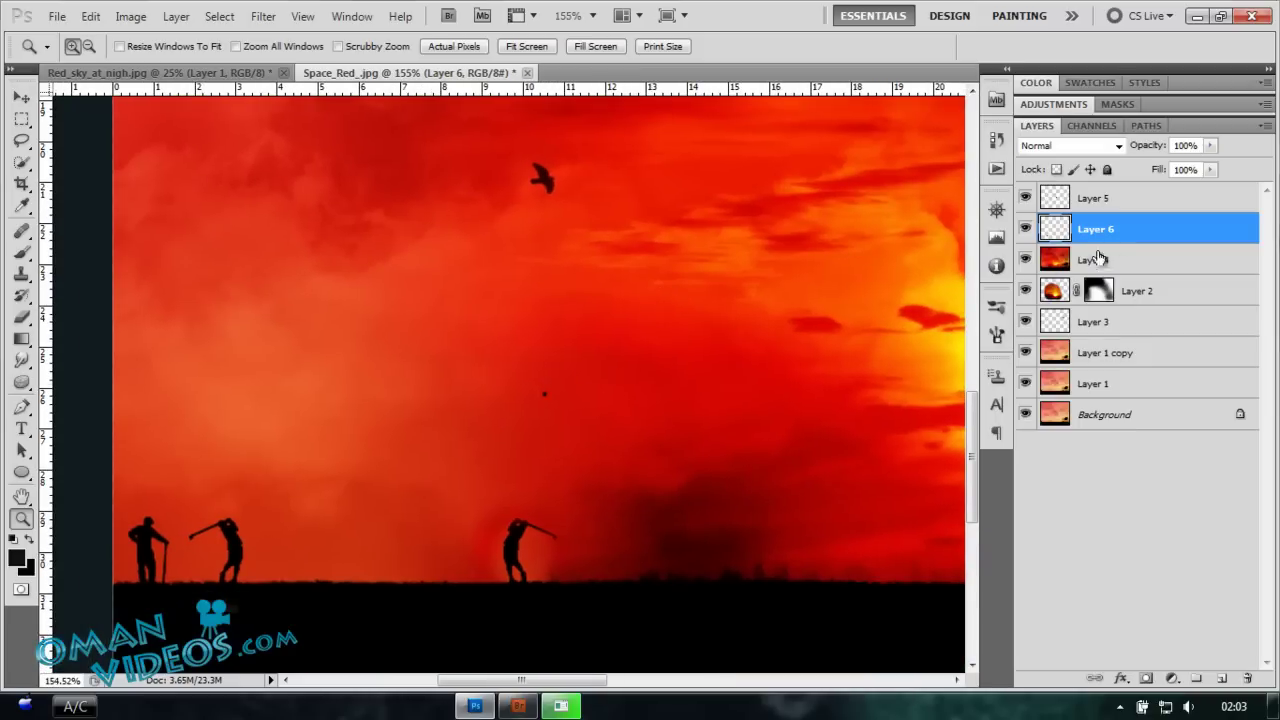
{"action": "left_click", "coordinate": [1150, 354]}
{"action": "left_click", "coordinate": [23, 141]}
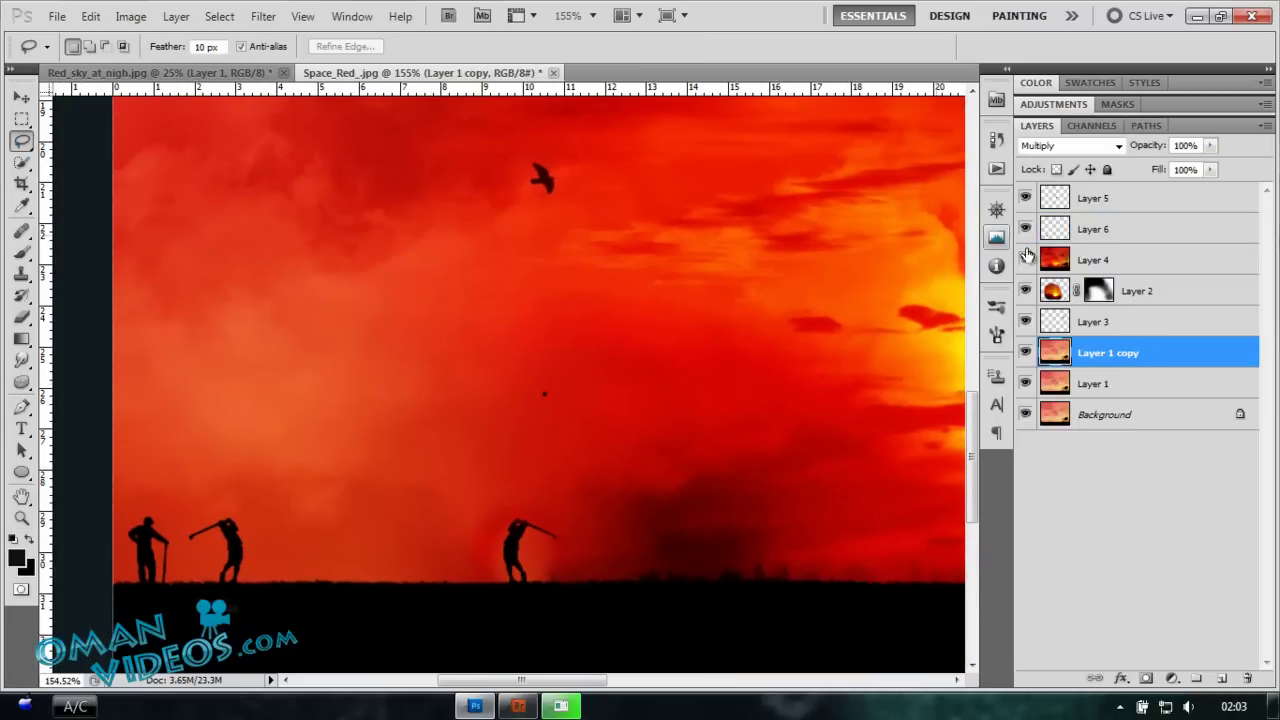
{"action": "left_click", "coordinate": [1034, 258]}
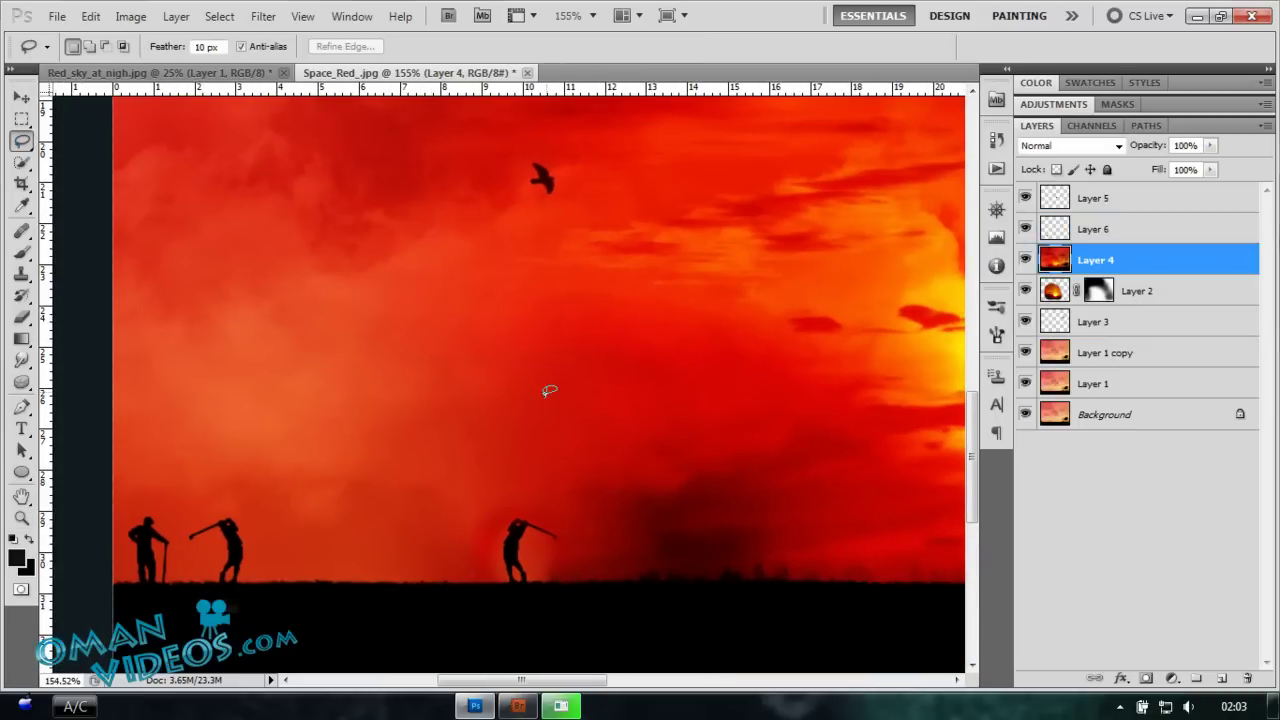
{"action": "left_click", "coordinate": [543, 390]}
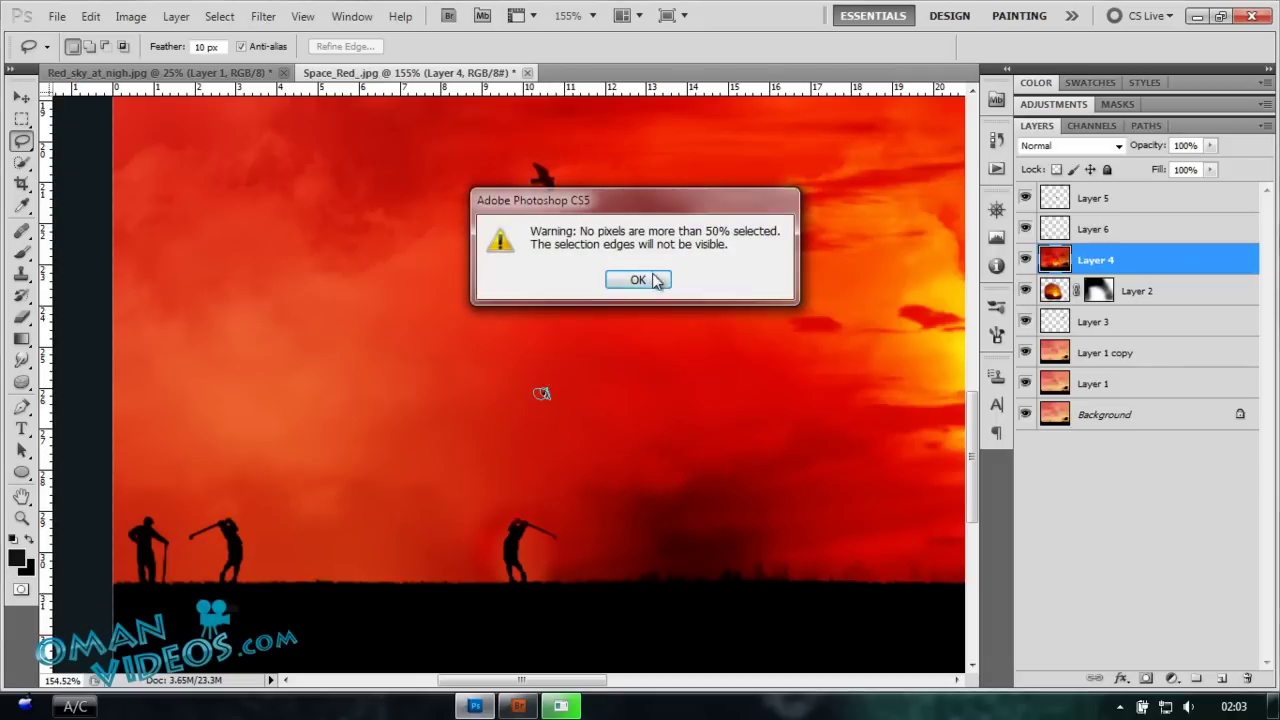
{"action": "key", "text": "Return"}
{"action": "double_click", "coordinate": [210, 47]}
{"action": "type", "text": "0"}
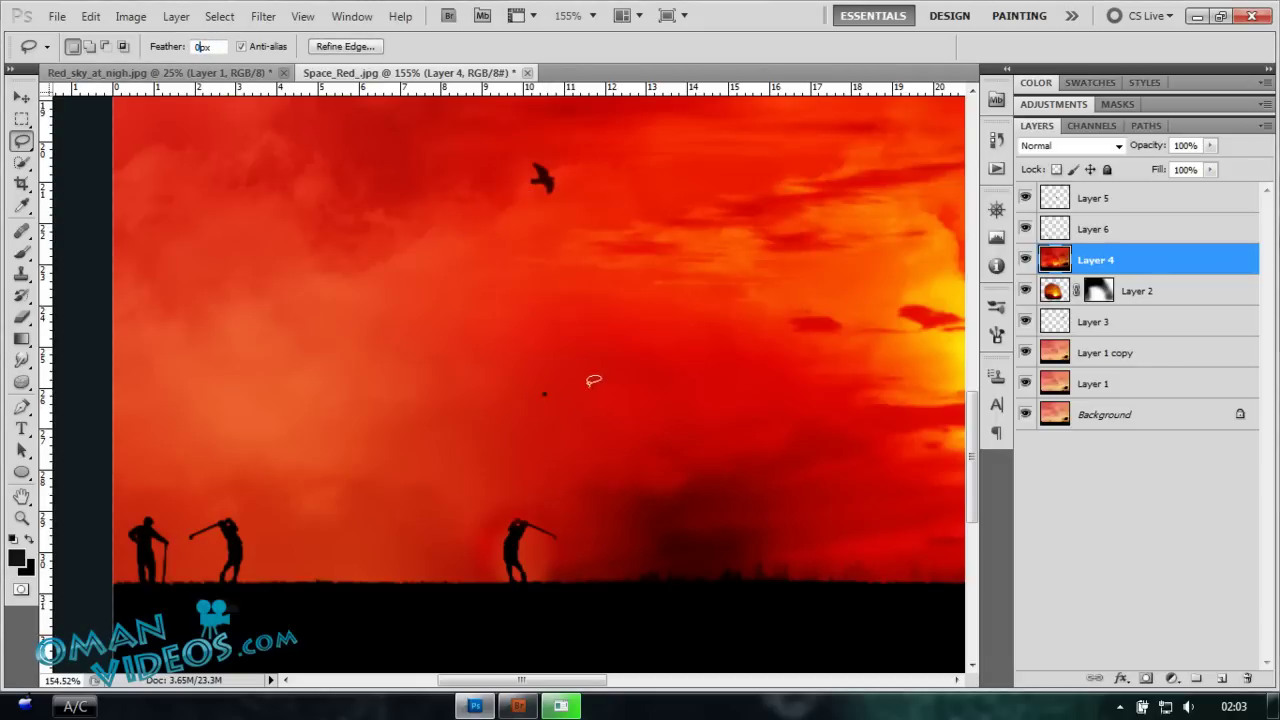
{"action": "key", "text": "Return"}
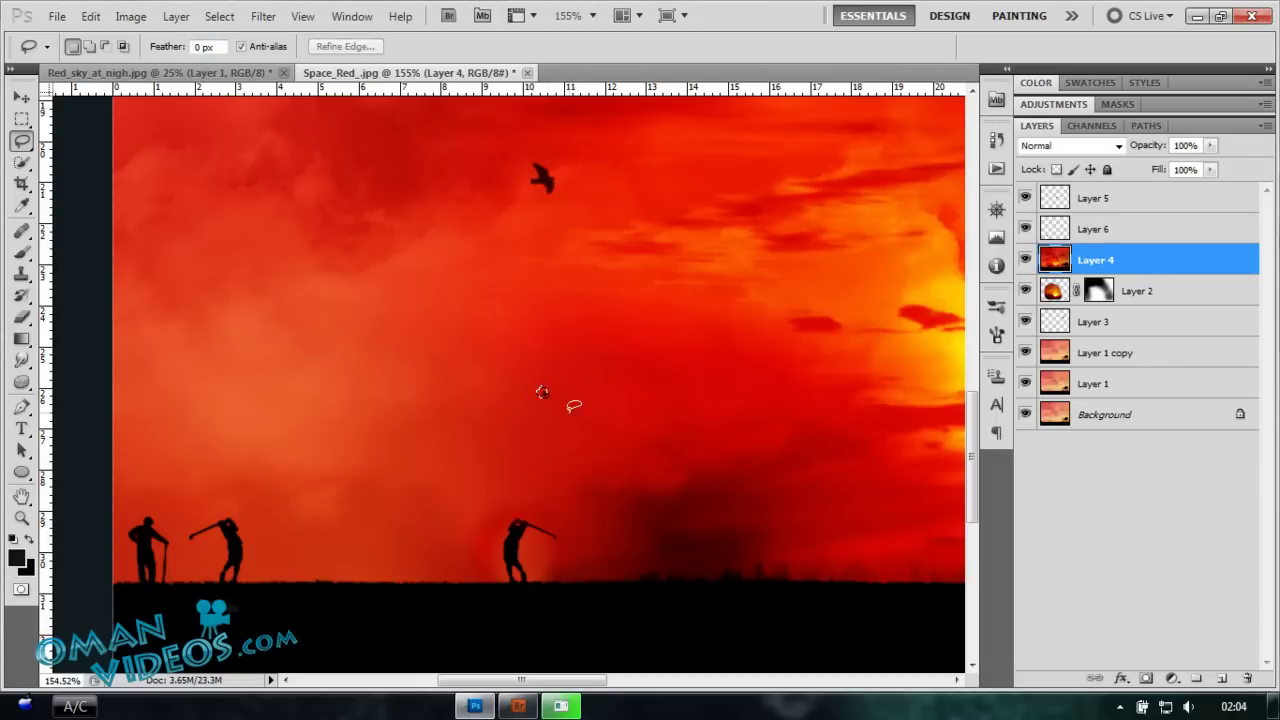
- Duplicate the selected ball to a spot lower and further left, just above the cloned golfer, and deselect it
{"action": "key", "text": "v"}
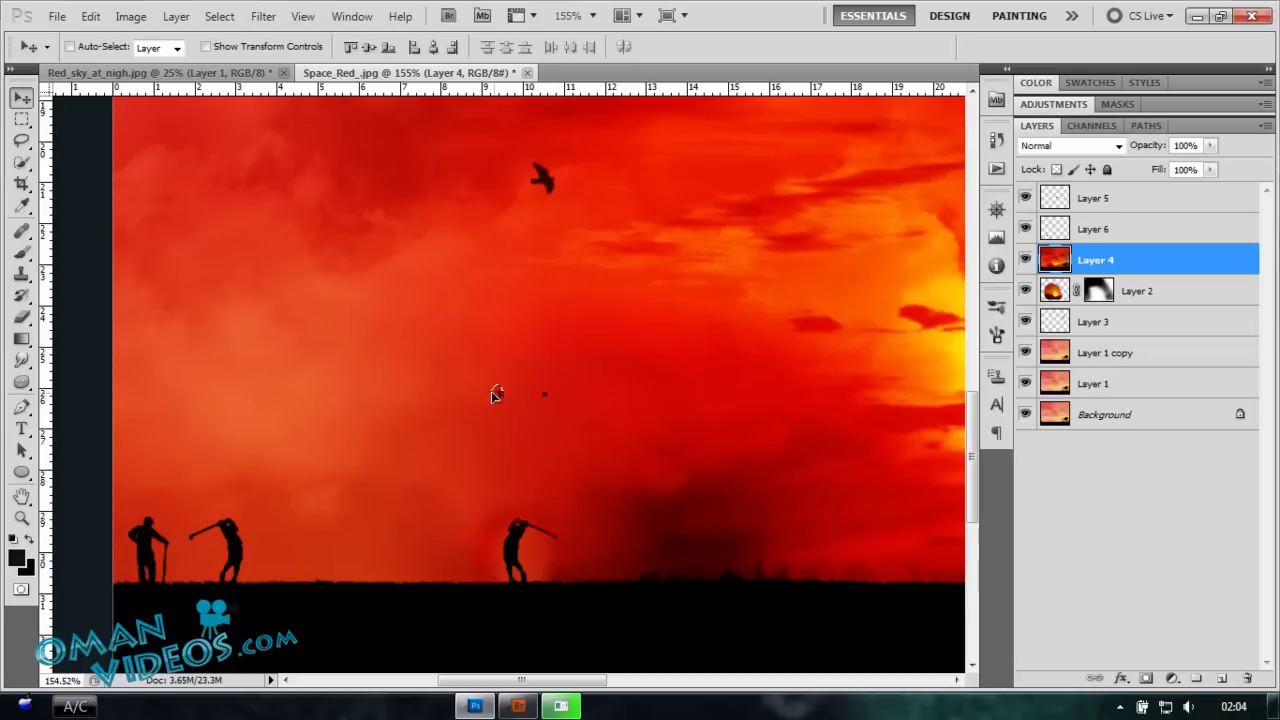
{"action": "left_click", "coordinate": [464, 484]}
{"action": "left_click_drag", "start_coordinate": [646, 423], "coordinate": [586, 449]}
{"action": "key", "text": "ctrl+1"}
{"action": "key", "text": "ctrl+r"}
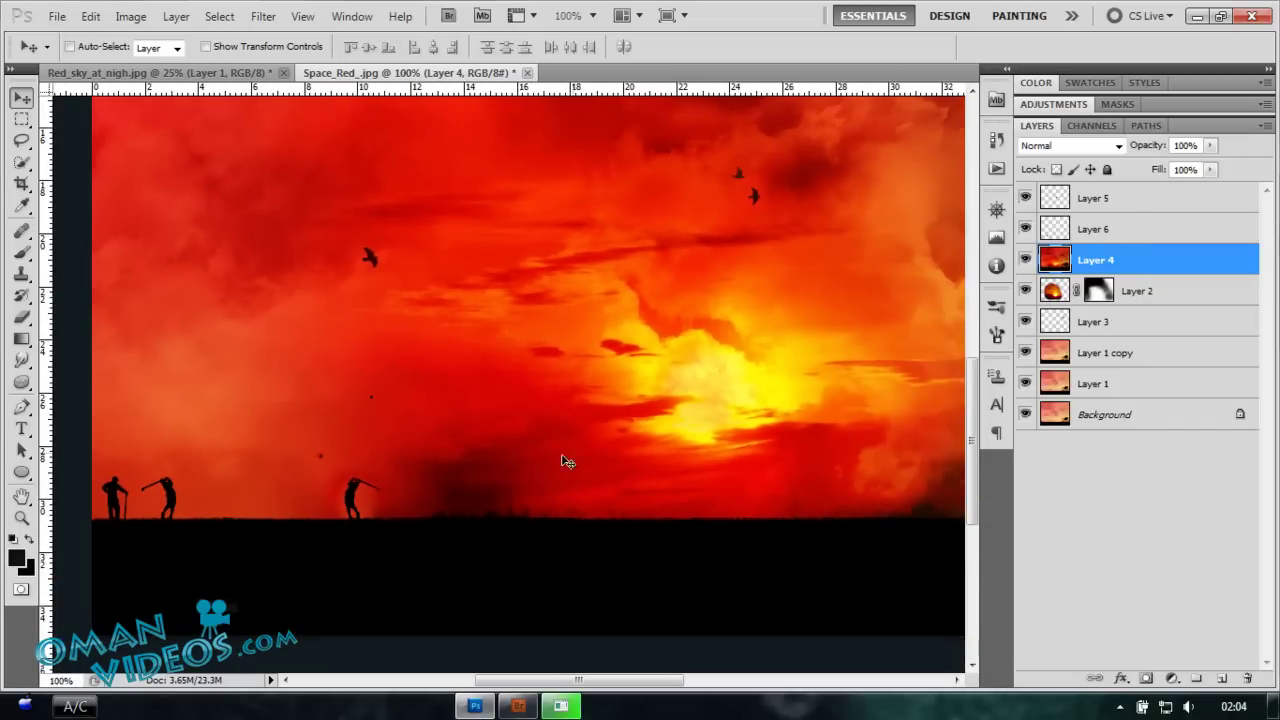
- Make Layer 5, which holds the cloned pair of birds, the active layer
{"action": "scroll", "coordinate": [529, 240], "scroll_direction": "up", "scroll_amount": 3}
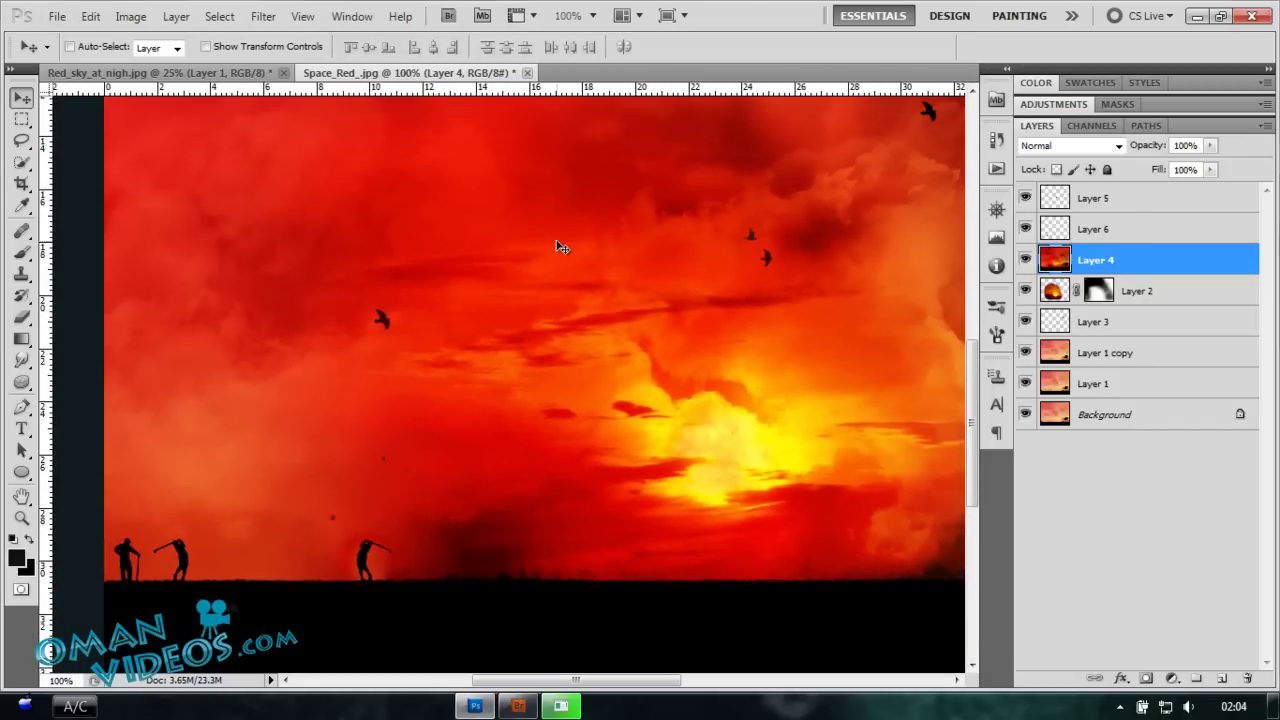
{"action": "key", "text": "ctrl+minus"}
{"action": "left_click_drag", "start_coordinate": [647, 240], "coordinate": [501, 342]}
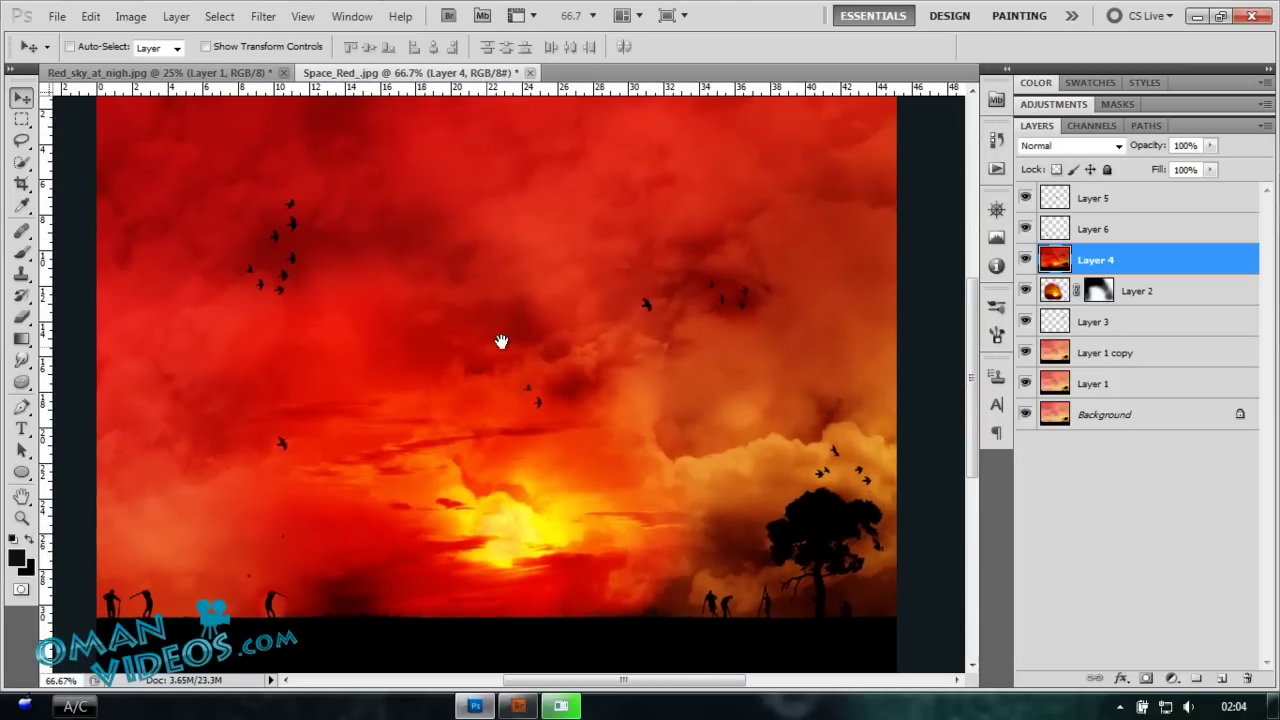
{"action": "key", "text": "ctrl+minus"}
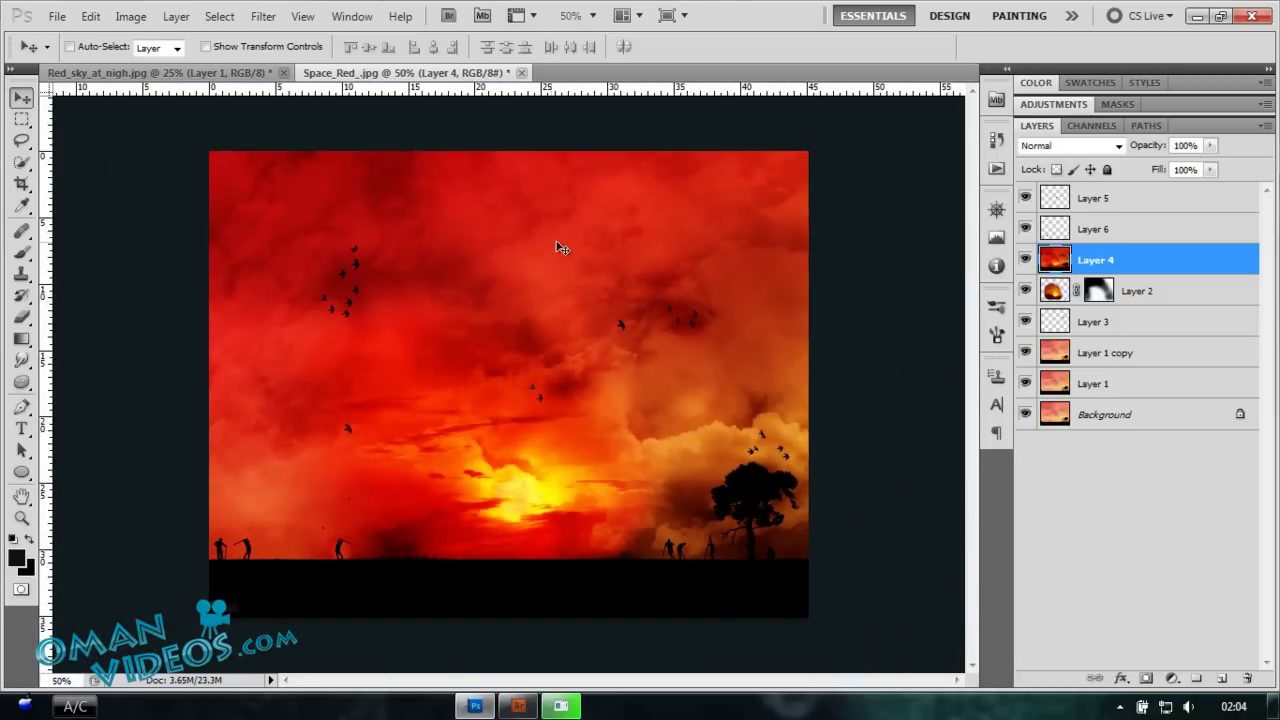
{"action": "left_click", "coordinate": [1178, 199]}
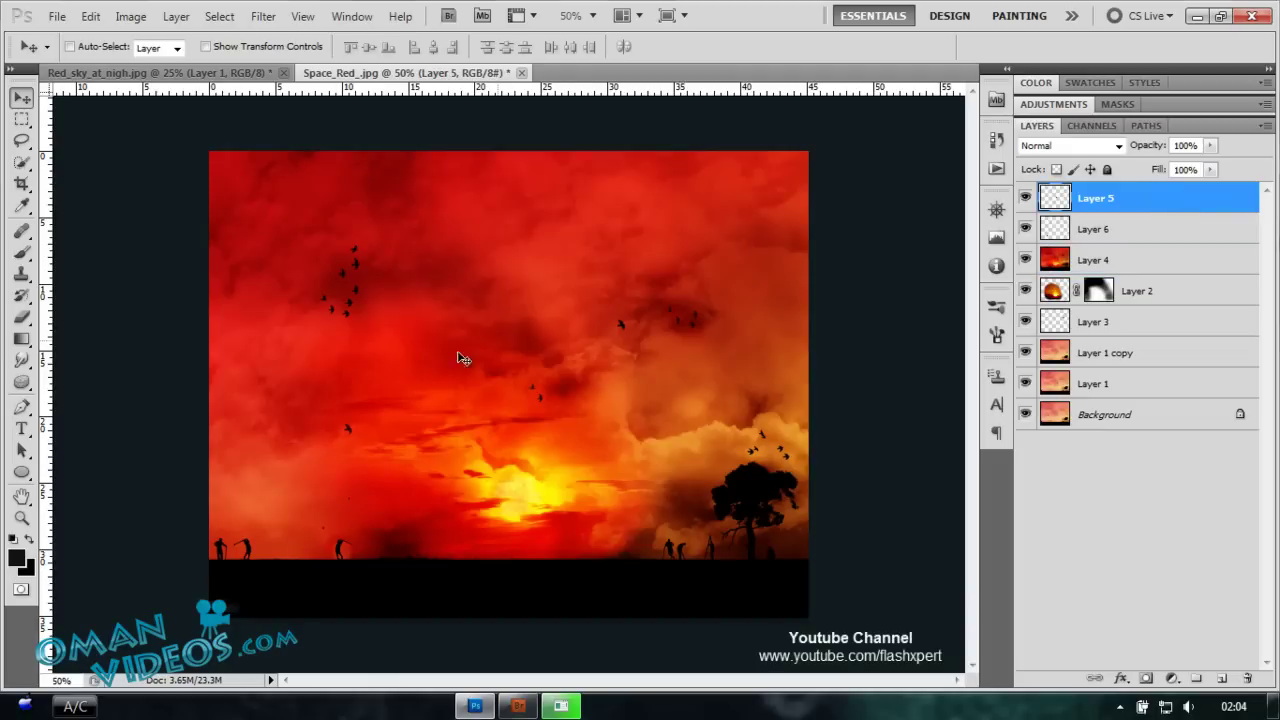